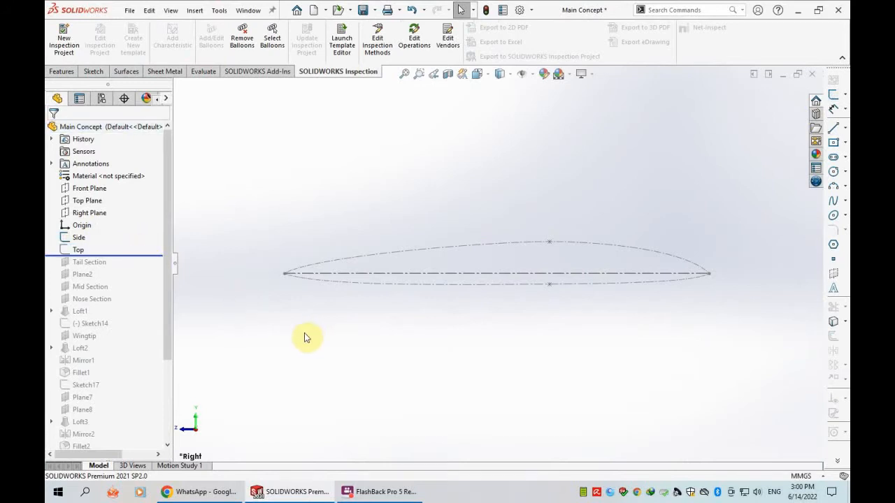
Examine the Side and Top construction sketches, finishing with a view normal to the Top Plane.
{"action": "left_click", "coordinate": [83, 252]}
{"action": "left_click", "coordinate": [91, 232]}
{"action": "left_click", "coordinate": [305, 337]}
{"action": "mouse_move", "coordinate": [312, 330]}
{"action": "middle_mouse_down"}
{"action": "mouse_move", "coordinate": [347, 335]}
{"action": "mouse_move", "coordinate": [346, 427]}
{"action": "mouse_move", "coordinate": [405, 293]}
{"action": "mouse_move", "coordinate": [458, 361]}
{"action": "mouse_move", "coordinate": [425, 391]}
{"action": "middle_mouse_up"}
{"action": "left_click", "coordinate": [81, 202]}
{"action": "key", "text": "ctrl+8"}
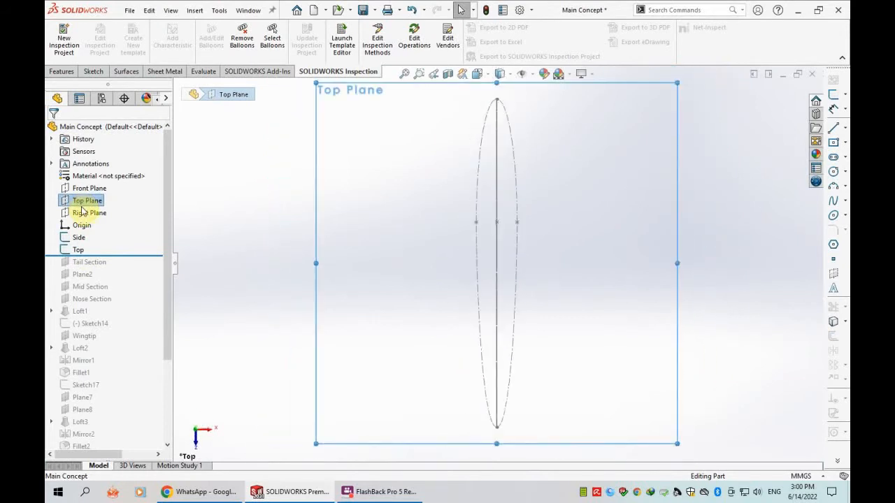
Open the Top sketch to examine its curves and dimensions, and leave it without making changes.
{"action": "left_click", "coordinate": [77, 250]}
{"action": "left_click", "coordinate": [84, 215]}
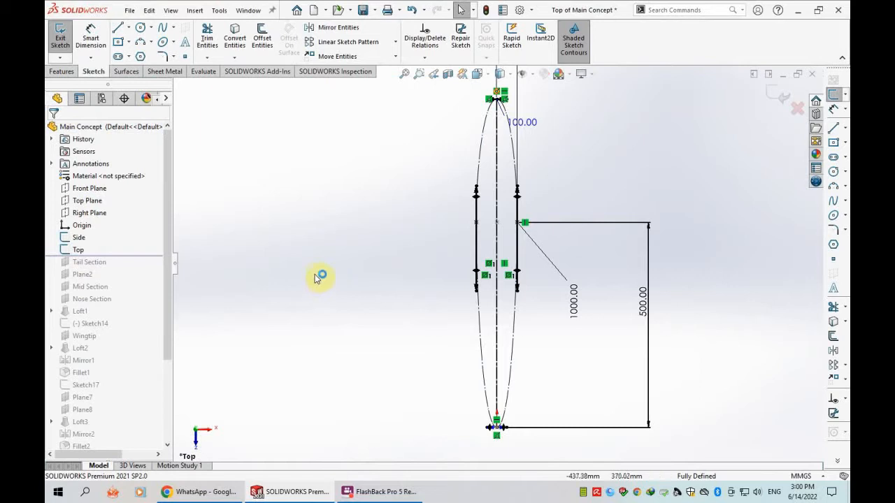
{"action": "left_click", "coordinate": [799, 110]}
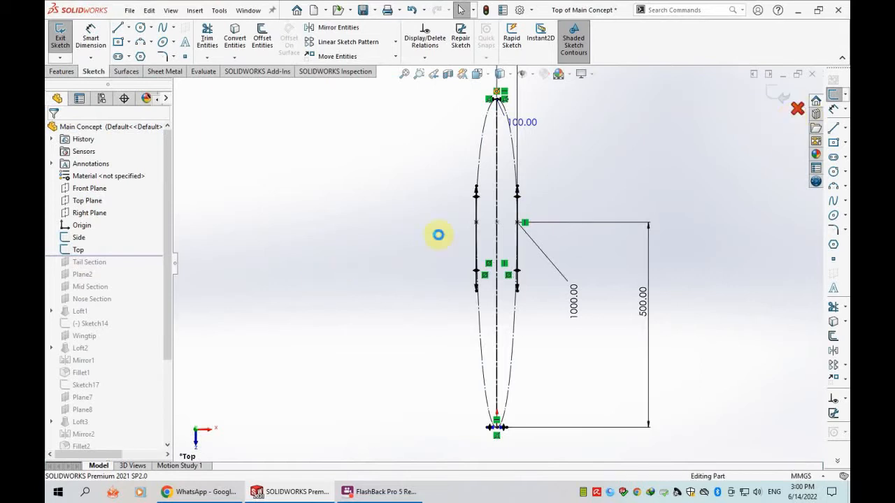
Roll the model history forward past Nose Section and show the planes from Tail Section through Nose Section.
{"action": "left_click_drag", "start_coordinate": [144, 256], "coordinate": [139, 305]}
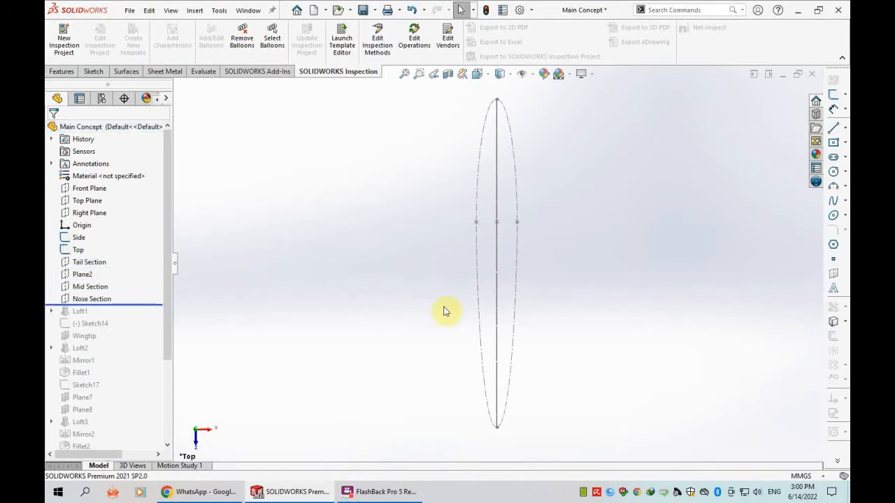
{"action": "mouse_move", "coordinate": [443, 389]}
{"action": "middle_mouse_down"}
{"action": "mouse_move", "coordinate": [433, 236]}
{"action": "mouse_move", "coordinate": [413, 236]}
{"action": "middle_mouse_up"}
{"action": "left_click", "coordinate": [89, 262]}
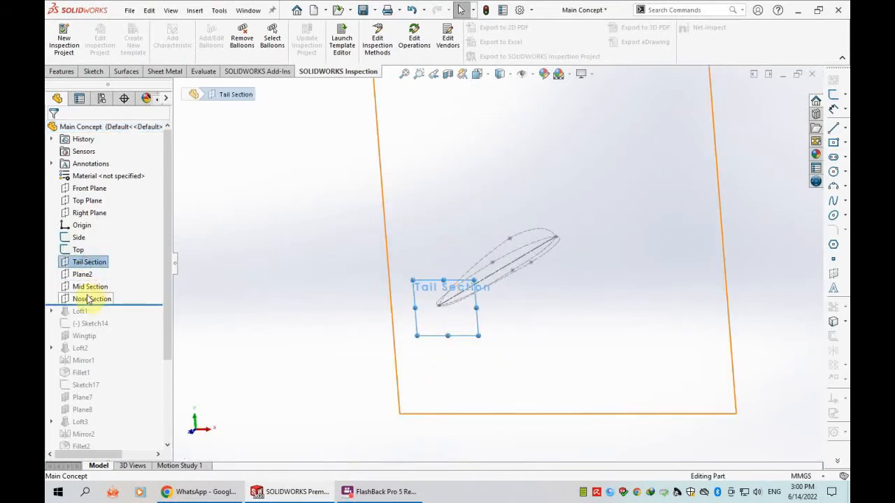
{"action": "left_click", "coordinate": [92, 299], "text": "shift"}
{"action": "left_click", "coordinate": [302, 276]}
{"action": "middle_click_drag", "start_coordinate": [309, 281], "coordinate": [245, 307]}
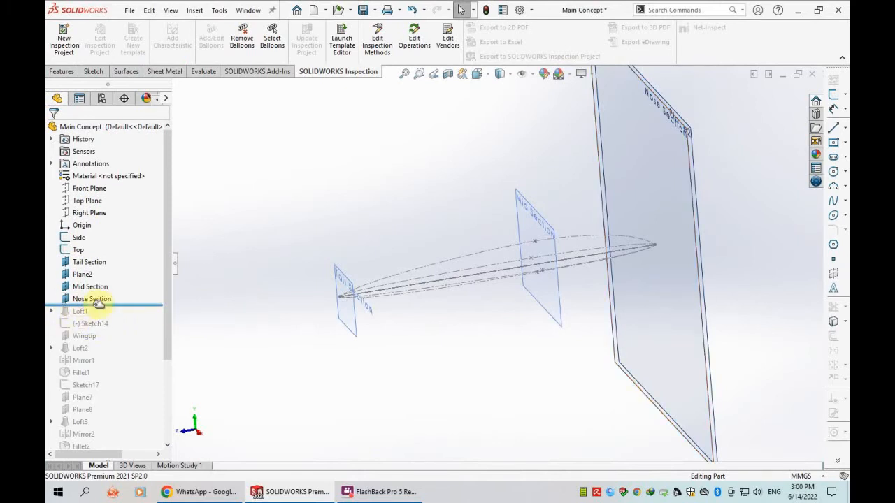
Roll the model forward past Loft1 and show its seven section and guide sketches.
{"action": "left_click_drag", "start_coordinate": [93, 313], "coordinate": [85, 324]}
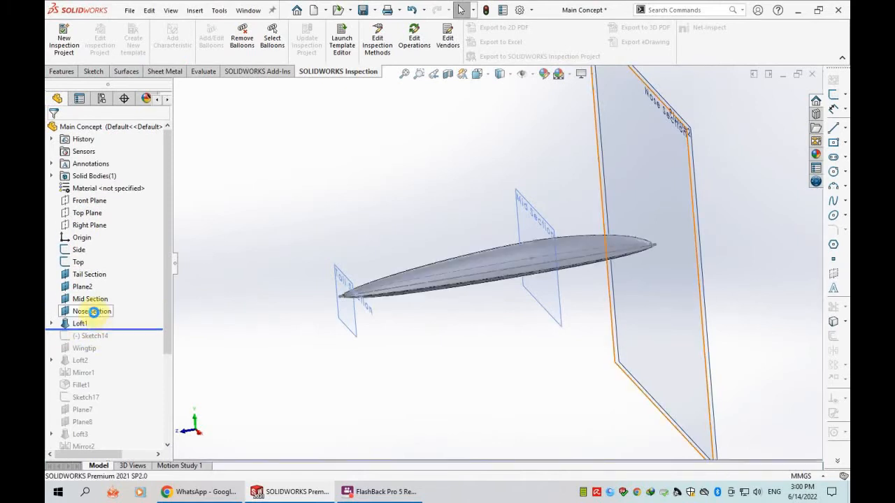
{"action": "left_click", "coordinate": [51, 324]}
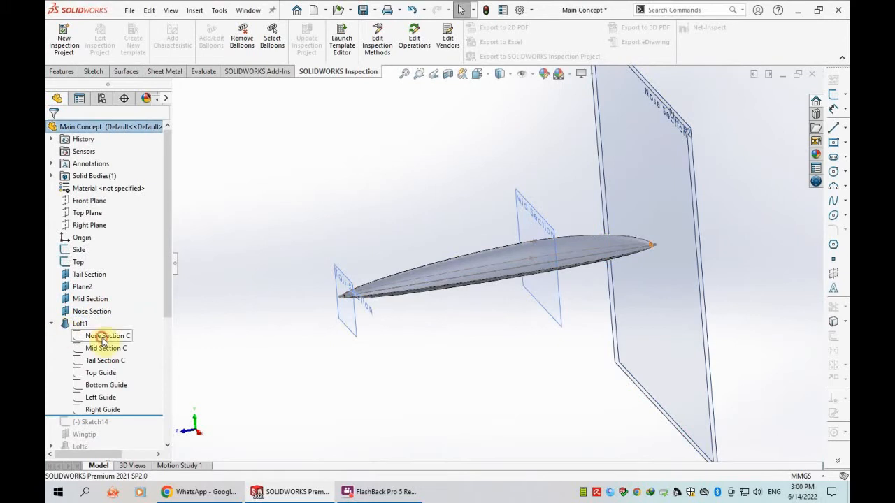
{"action": "left_click", "coordinate": [102, 337]}
{"action": "left_click", "coordinate": [102, 412], "text": "shift"}
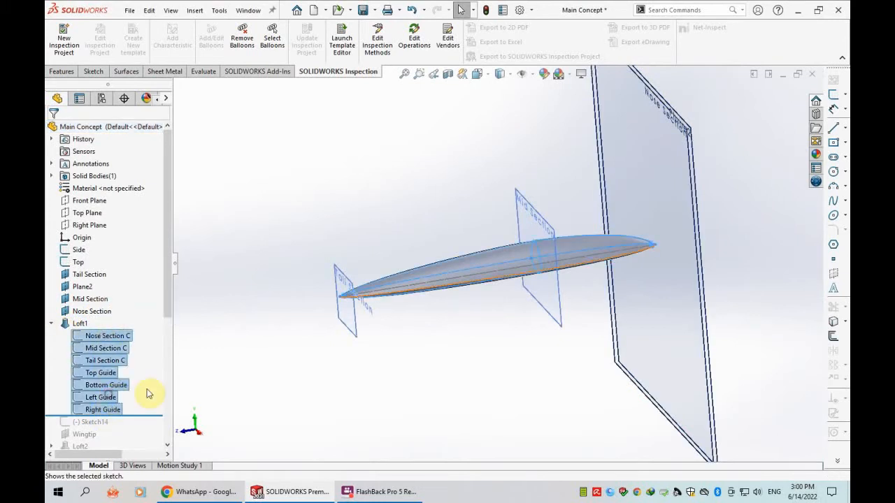
{"action": "left_click", "coordinate": [254, 381]}
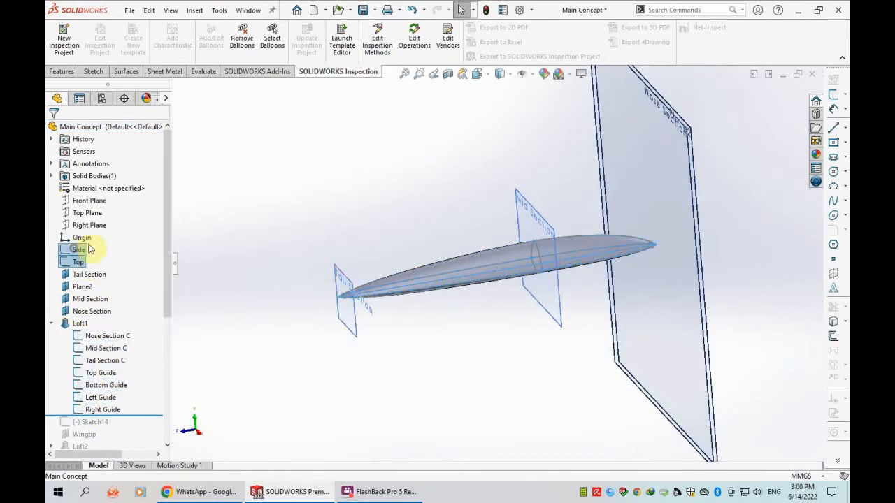
Hide the Side and Top sketches and examine the lofted fuselage from nose to tail.
{"action": "left_click", "coordinate": [344, 371]}
{"action": "scroll", "coordinate": [559, 287], "scroll_direction": "down", "scroll_amount": 3}
{"action": "middle_click_drag", "start_coordinate": [547, 294], "coordinate": [544, 314]}
{"action": "scroll", "coordinate": [565, 309], "scroll_direction": "down", "scroll_amount": 5}
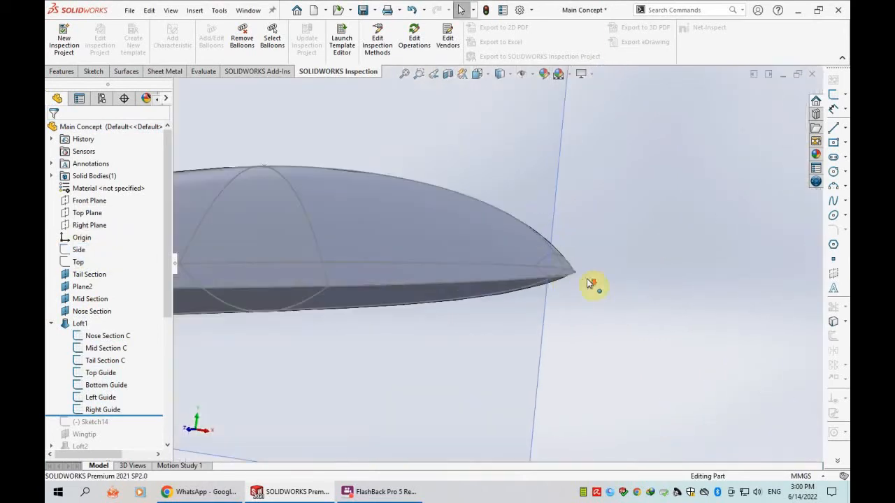
{"action": "scroll", "coordinate": [548, 273], "scroll_direction": "down", "scroll_amount": 3}
{"action": "middle_click_drag", "start_coordinate": [557, 322], "coordinate": [437, 316]}
{"action": "scroll", "coordinate": [436, 317], "scroll_direction": "up", "scroll_amount": 7}
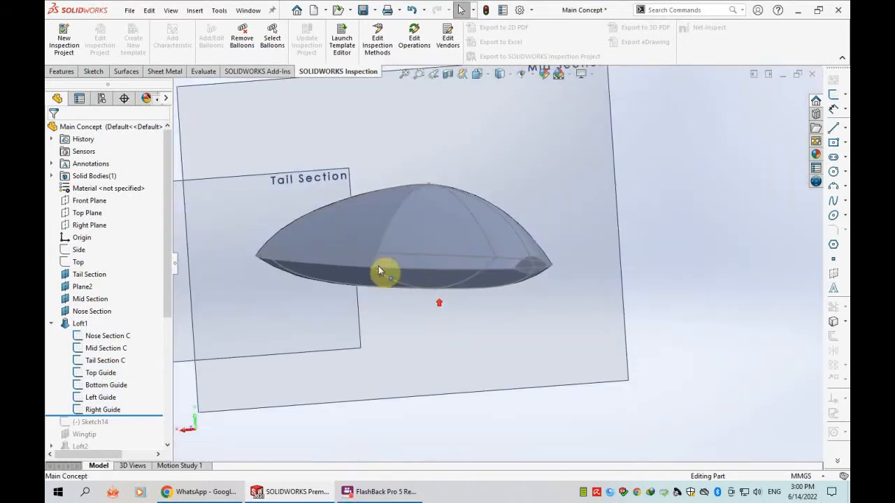
{"action": "scroll", "coordinate": [368, 238], "scroll_direction": "down", "scroll_amount": 3}
{"action": "middle_click_drag", "start_coordinate": [369, 238], "coordinate": [389, 236]}
{"action": "scroll", "coordinate": [390, 241], "scroll_direction": "up", "scroll_amount": 5}
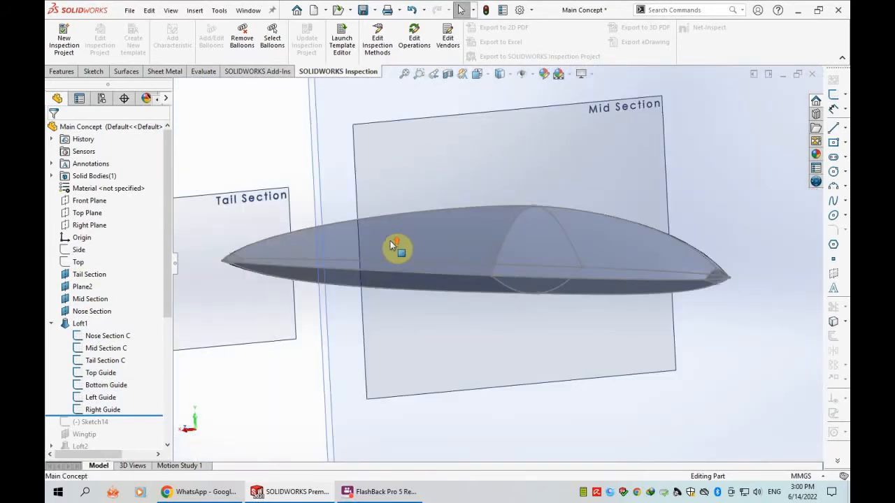
Highlight the Nose Section C, Mid Section C and Tail Section C profiles to examine them on the loft.
{"action": "left_click", "coordinate": [100, 341]}
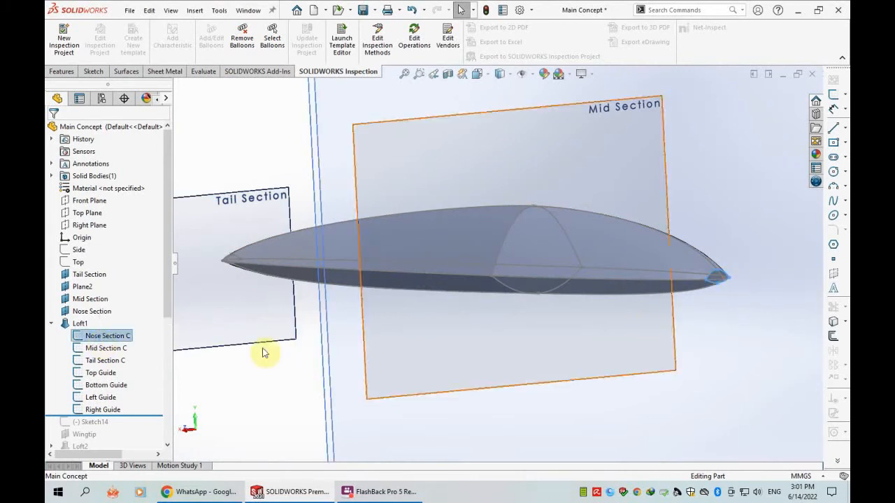
{"action": "left_click", "coordinate": [102, 349]}
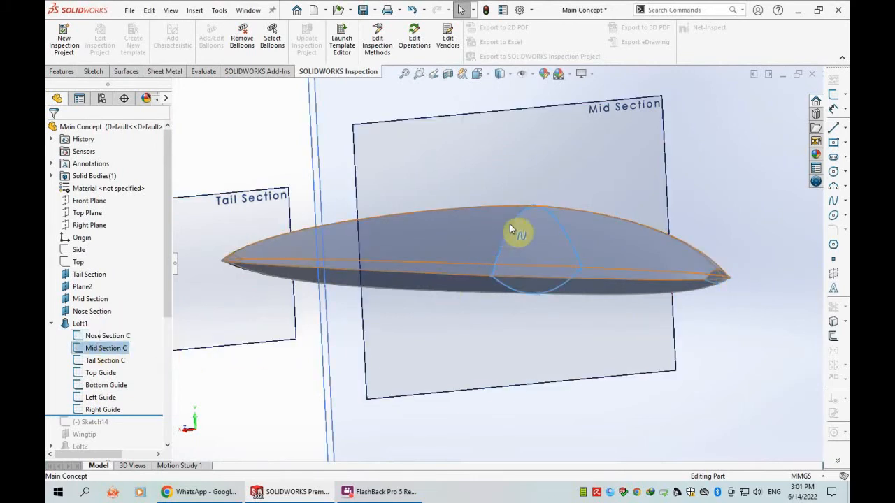
{"action": "left_click", "coordinate": [111, 362]}
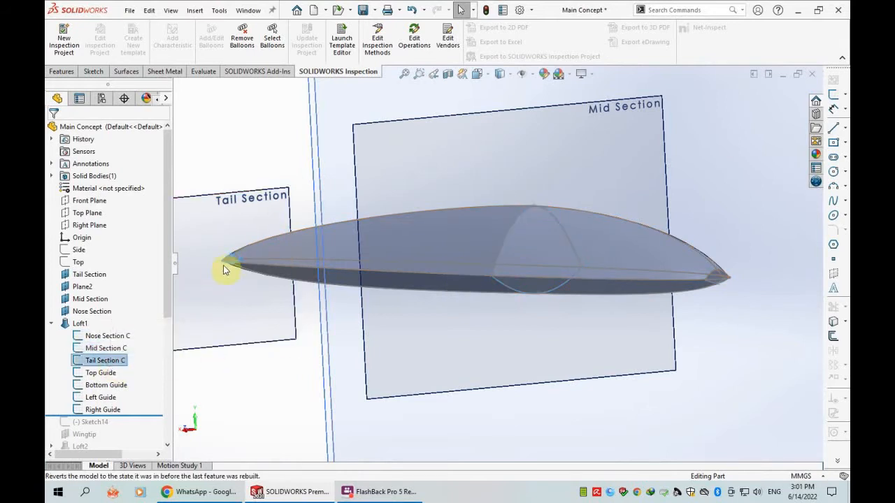
Highlight the Top, Bottom, Left and Right Guide sketches one by one to examine how they run along the fuselage.
{"action": "left_click", "coordinate": [100, 373]}
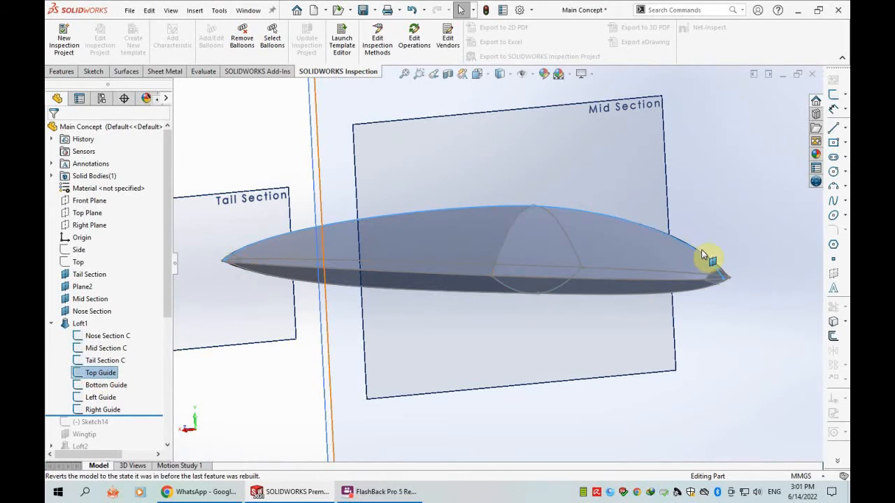
{"action": "left_click", "coordinate": [98, 386]}
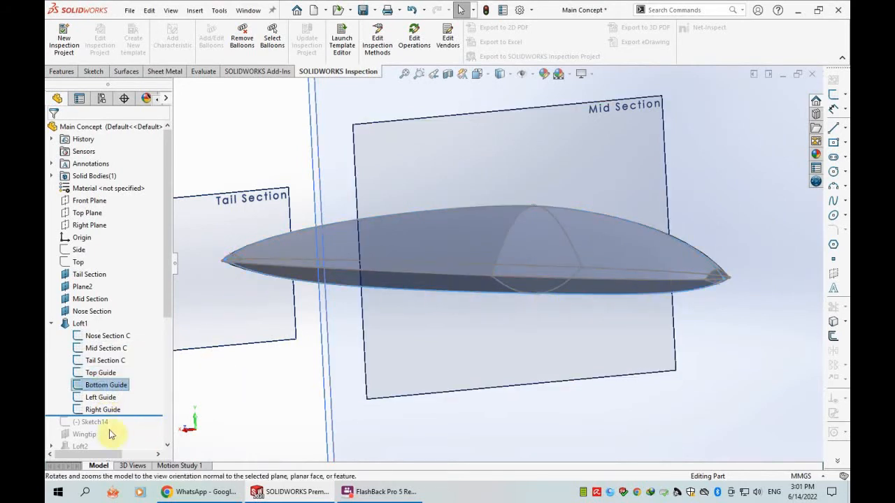
{"action": "left_click", "coordinate": [94, 398]}
{"action": "middle_click_drag", "start_coordinate": [265, 361], "coordinate": [427, 441]}
{"action": "scroll", "coordinate": [368, 394], "scroll_direction": "up", "scroll_amount": 5}
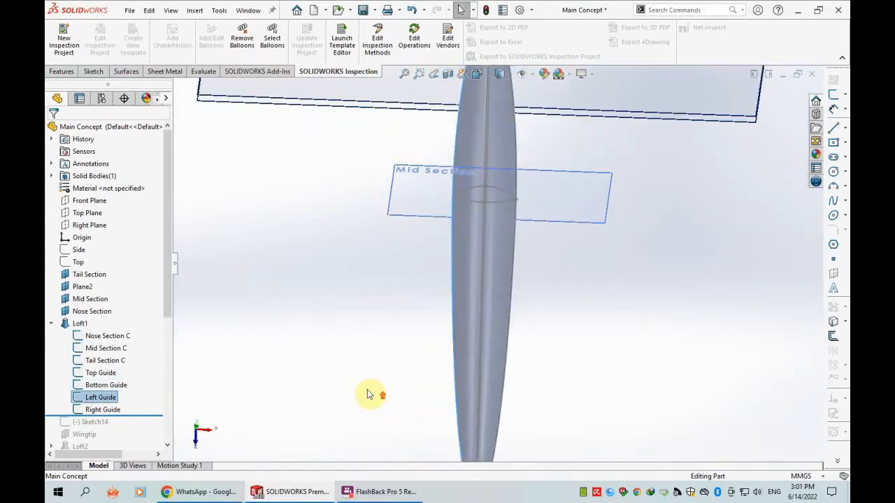
{"action": "left_click", "coordinate": [90, 413]}
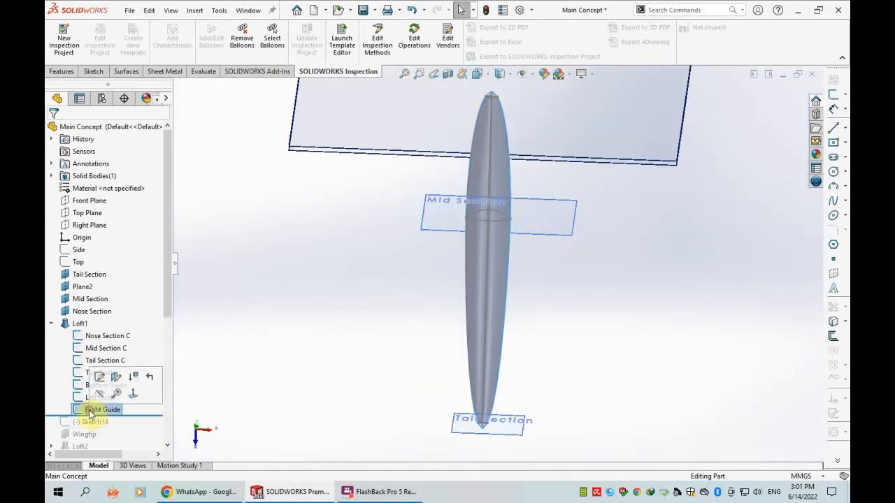
{"action": "left_click", "coordinate": [296, 366]}
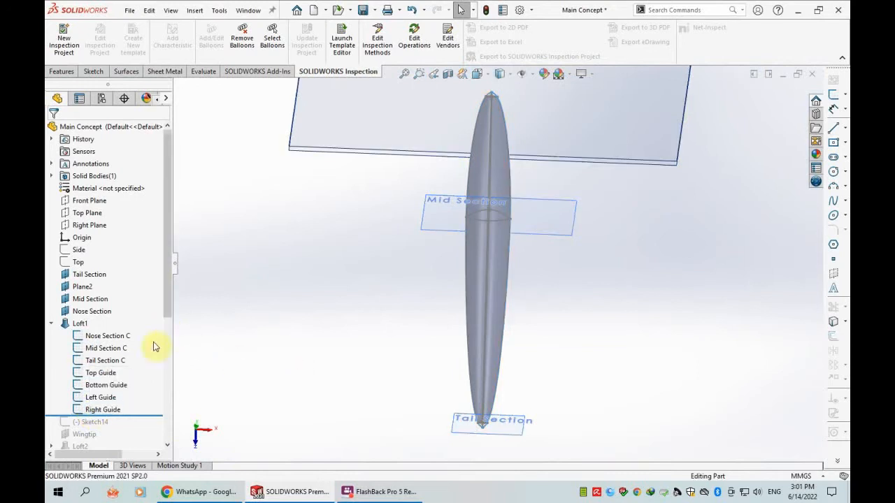
Roll the model forward past Sketch14 and hide all seven section and guide sketches of Loft1.
{"action": "scroll", "coordinate": [144, 399], "scroll_direction": "down", "scroll_amount": 1}
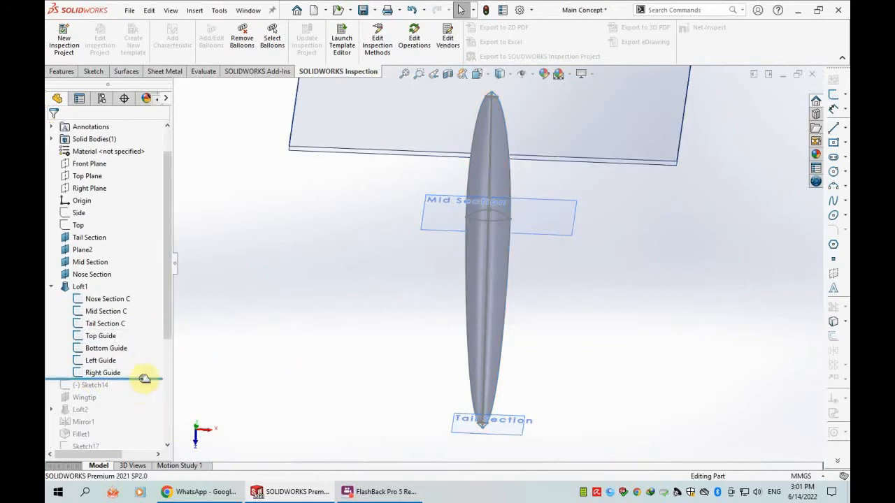
{"action": "left_click_drag", "start_coordinate": [140, 386], "coordinate": [138, 390]}
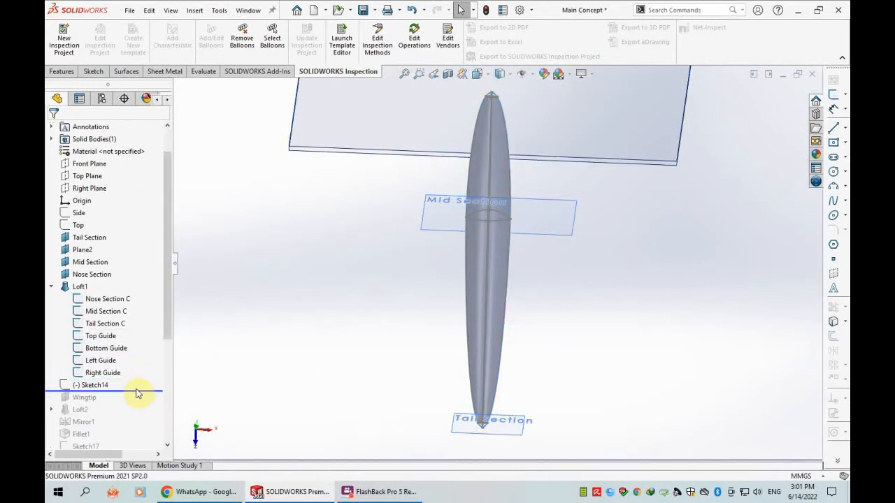
{"action": "left_click", "coordinate": [103, 375]}
{"action": "left_click", "coordinate": [95, 303], "text": "shift"}
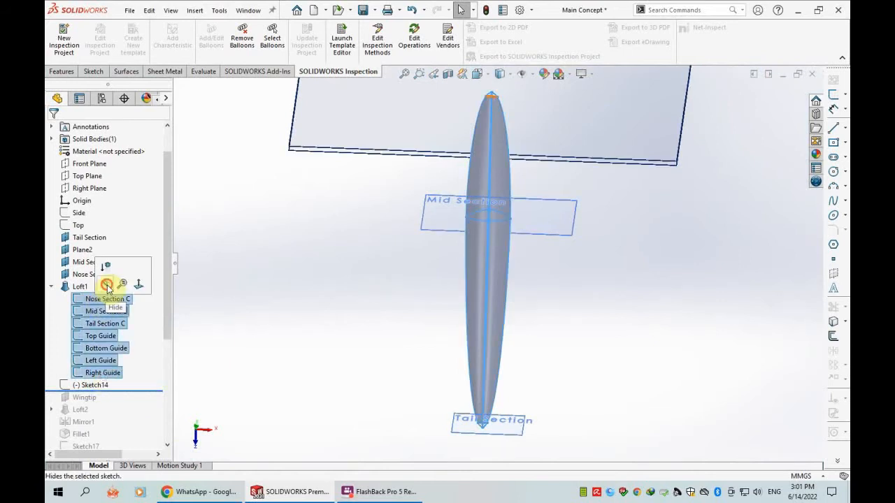
{"action": "left_click", "coordinate": [108, 284]}
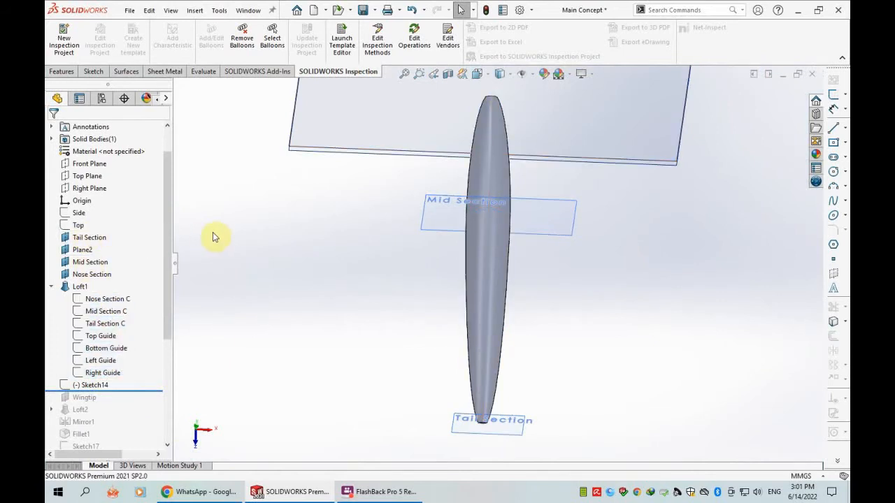
Hide the planes from Tail Section through Nose Section, leaving only the fuselage body in view.
{"action": "left_click", "coordinate": [91, 238]}
{"action": "left_click", "coordinate": [91, 274], "text": "shift"}
{"action": "left_click", "coordinate": [106, 259]}
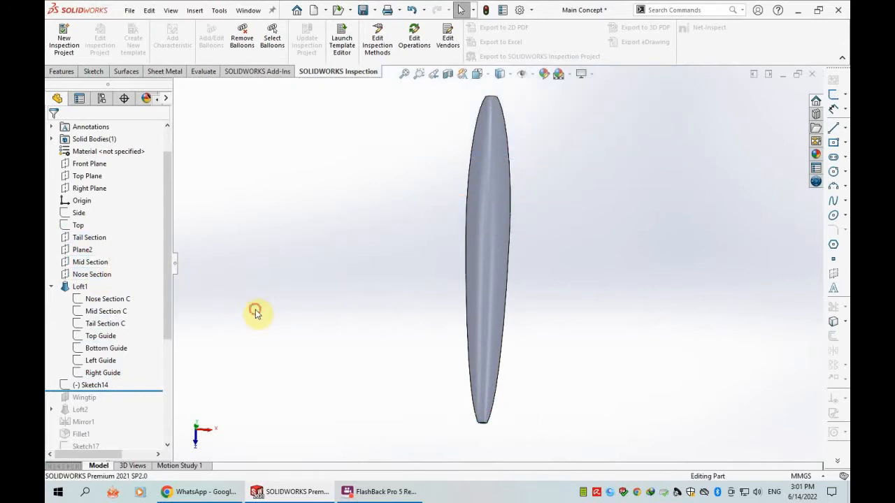
{"action": "middle_click_drag", "start_coordinate": [270, 351], "coordinate": [438, 204]}
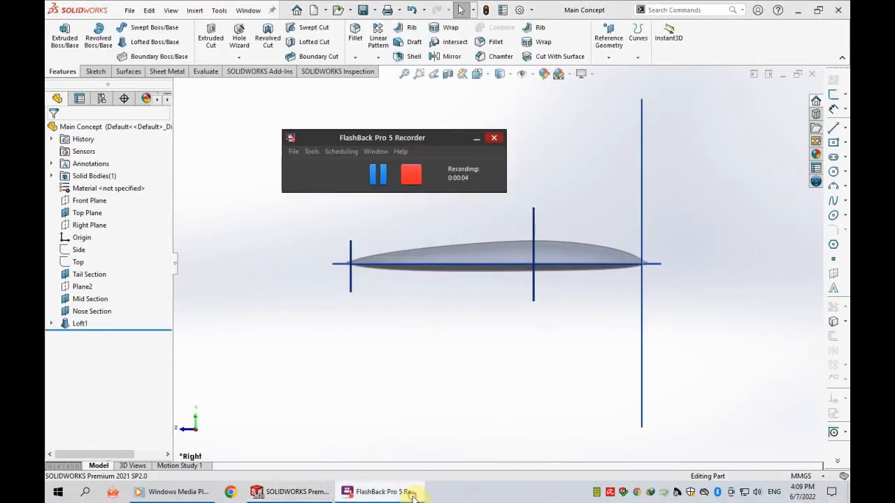
Start a new sketch on the Top Plane of the fuselage model.
{"action": "left_click", "coordinate": [473, 146]}
{"action": "middle_click_drag", "start_coordinate": [590, 372], "coordinate": [478, 278]}
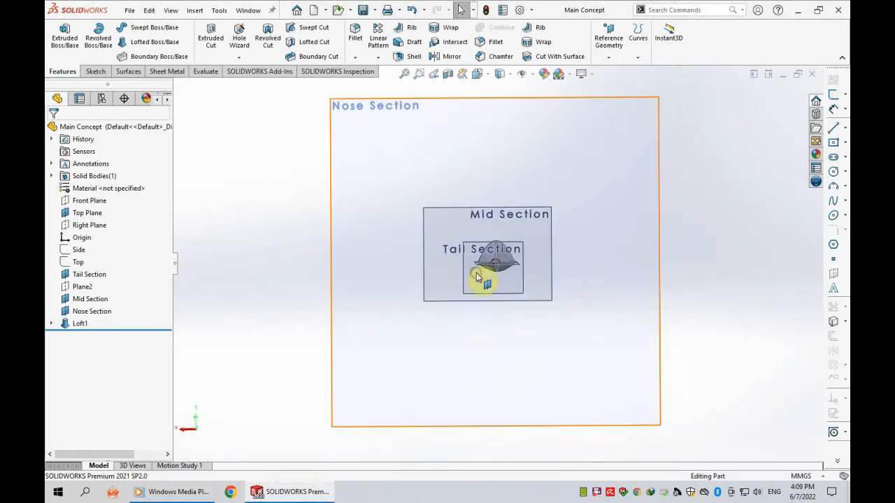
{"action": "scroll", "coordinate": [496, 269], "scroll_direction": "up", "scroll_amount": 5}
{"action": "middle_click_drag", "start_coordinate": [441, 327], "coordinate": [482, 319]}
{"action": "scroll", "coordinate": [464, 323], "scroll_direction": "down", "scroll_amount": 4}
{"action": "left_click", "coordinate": [87, 213]}
{"action": "left_click", "coordinate": [114, 198]}
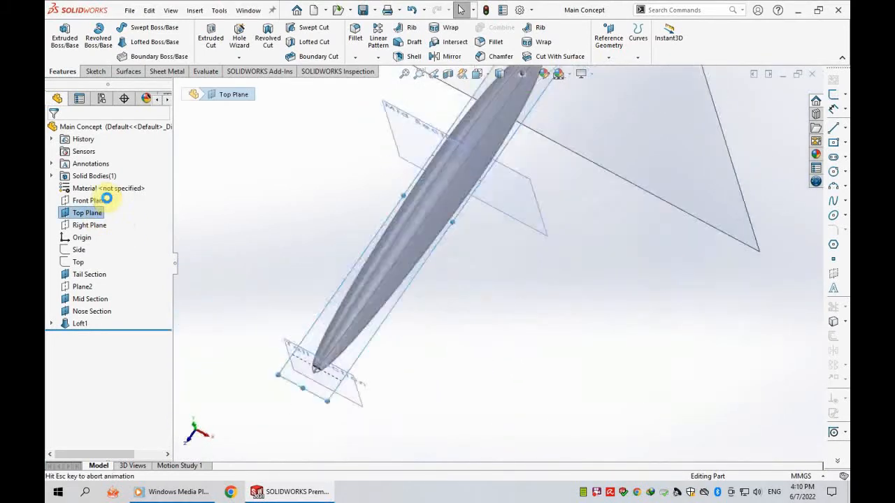
Draw a centerline about 384 mm long from the origin along the fuselage axis, continued by a horizontal centerline about 649 mm long.
{"action": "left_click", "coordinate": [844, 128]}
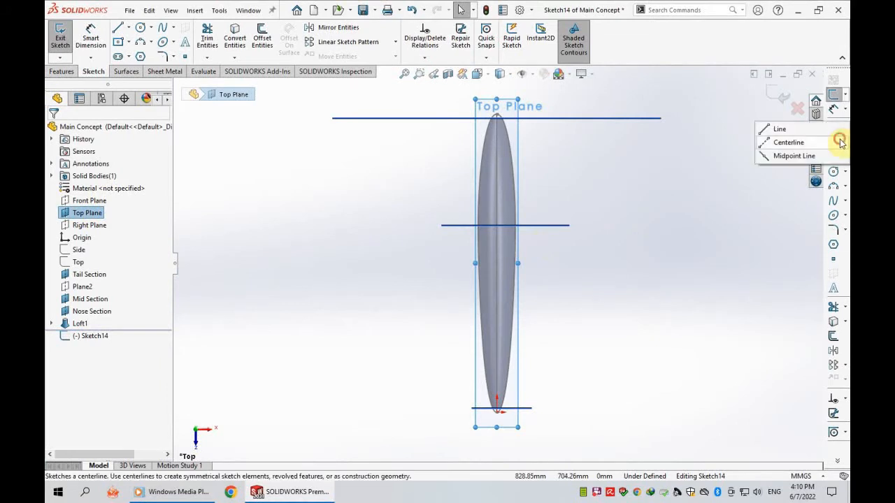
{"action": "left_click", "coordinate": [787, 142]}
{"action": "left_click", "coordinate": [496, 412]}
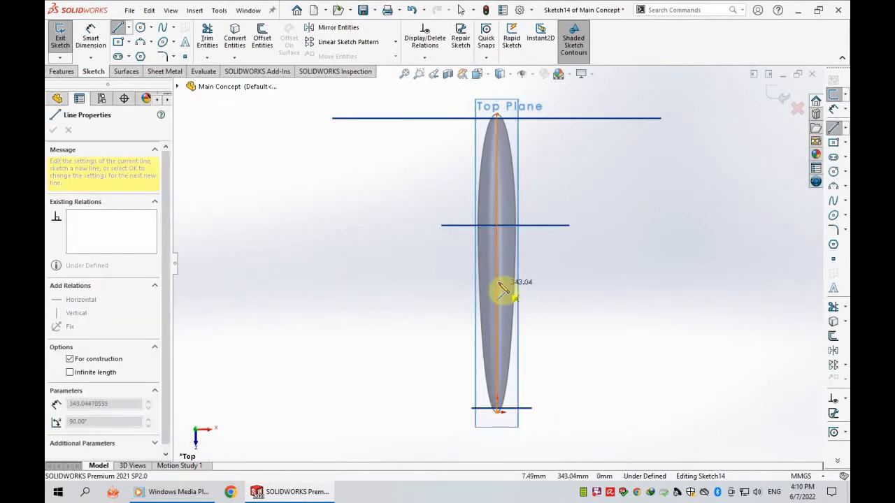
{"action": "left_click", "coordinate": [496, 269]}
{"action": "left_click", "coordinate": [739, 269]}
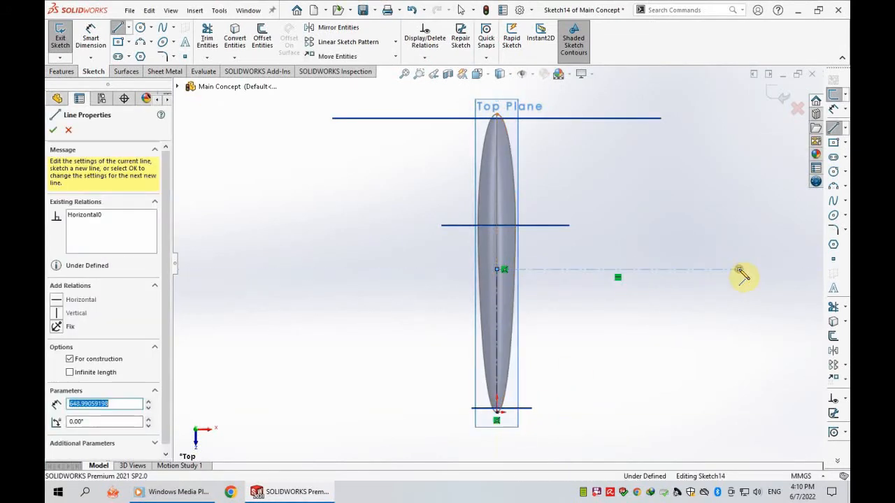
{"action": "key", "text": "Escape"}
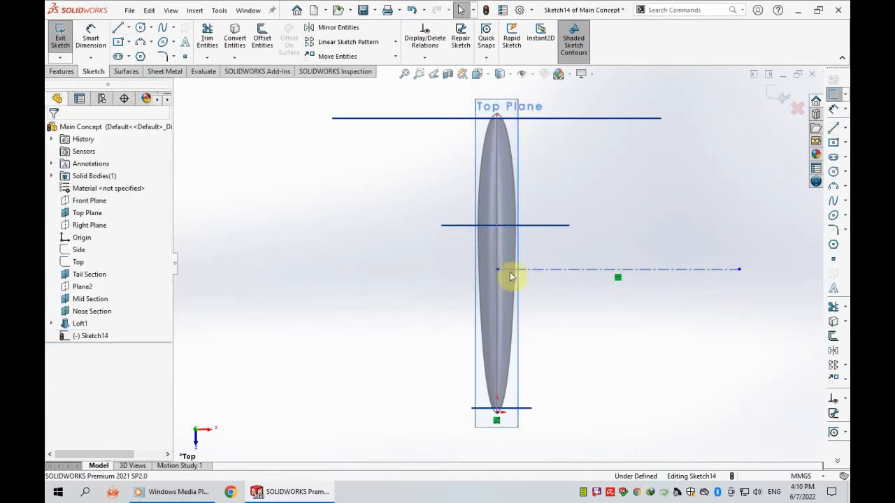
Dimension the centerline running from the origin along the fuselage axis at 400 mm.
{"action": "key", "text": "d"}
{"action": "left_click", "coordinate": [497, 288]}
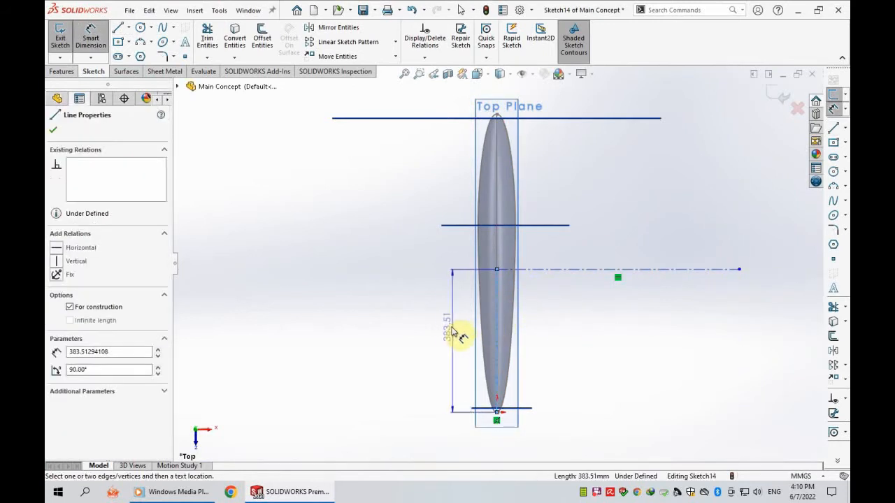
{"action": "left_click", "coordinate": [453, 333]}
{"action": "type", "text": "400"}
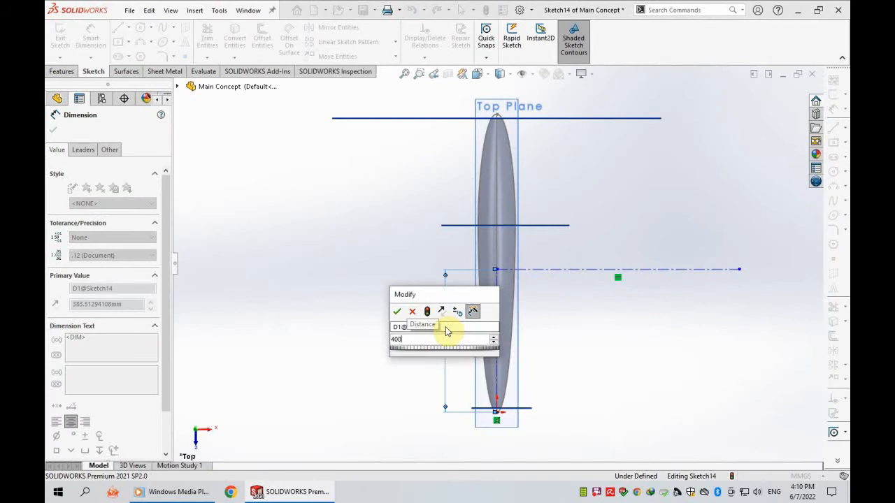
{"action": "key", "text": "Return"}
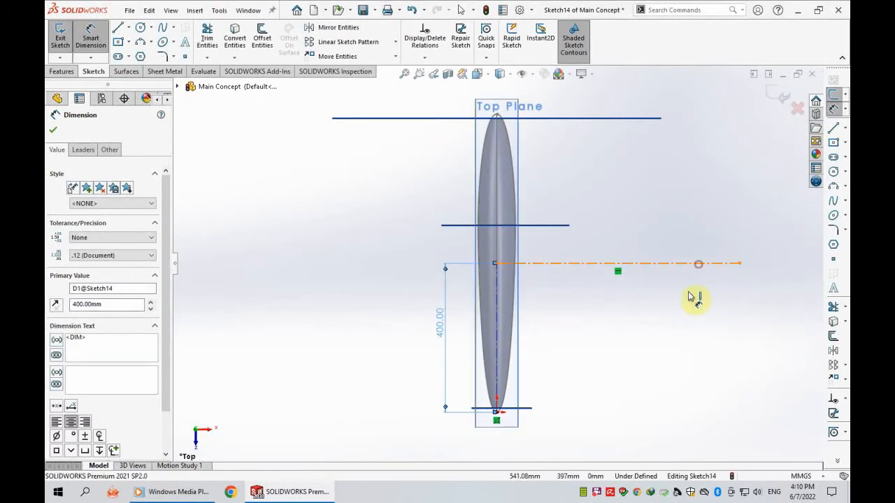
Dimension the horizontal wing centerline at 600 mm and finish dimensioning.
{"action": "left_click", "coordinate": [693, 264]}
{"action": "left_click", "coordinate": [613, 435]}
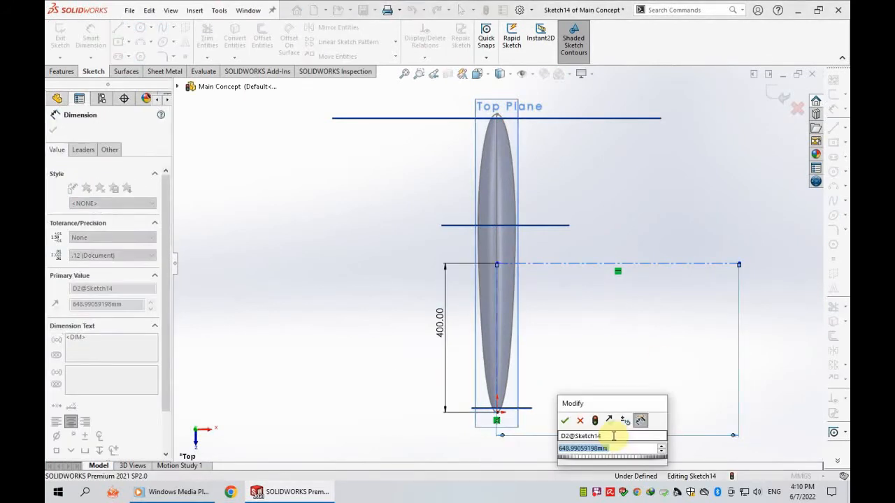
{"action": "type", "text": "600"}
{"action": "key", "text": "Return"}
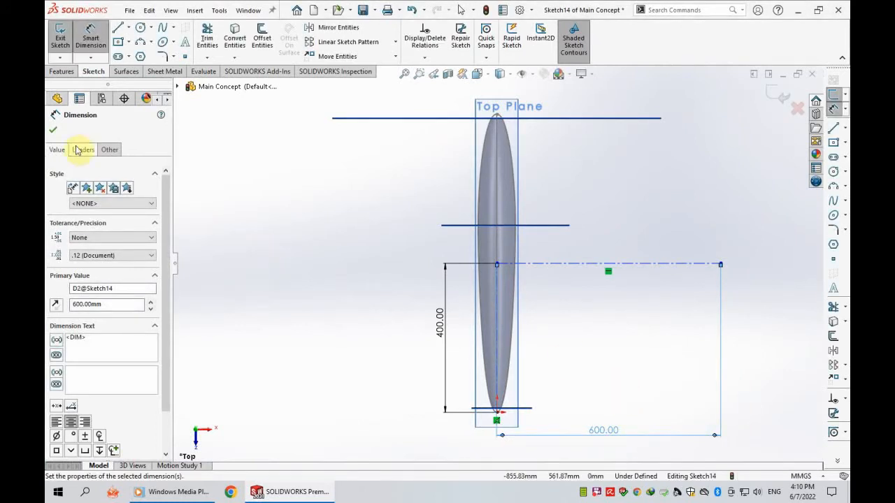
{"action": "left_click", "coordinate": [53, 130]}
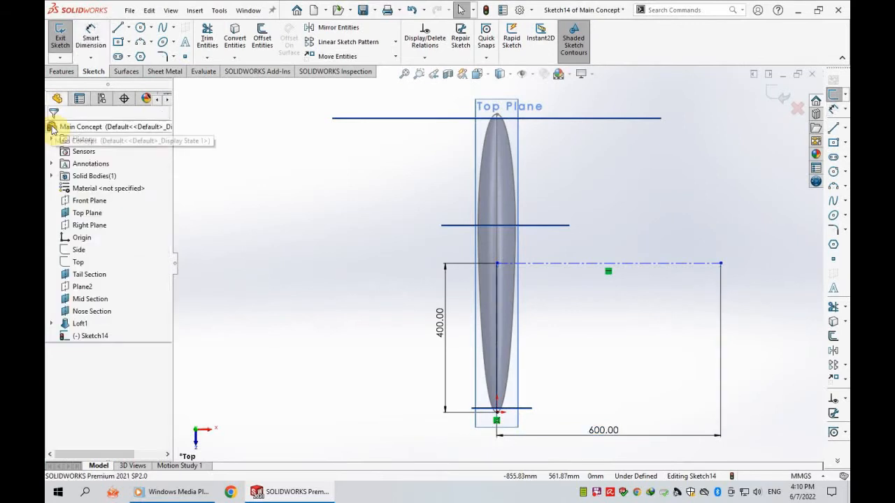
Exit the sketch and create a reference plane through the wing centerline's outer endpoint, perpendicular to that centerline.
{"action": "middle_click_drag", "start_coordinate": [363, 381], "coordinate": [323, 253]}
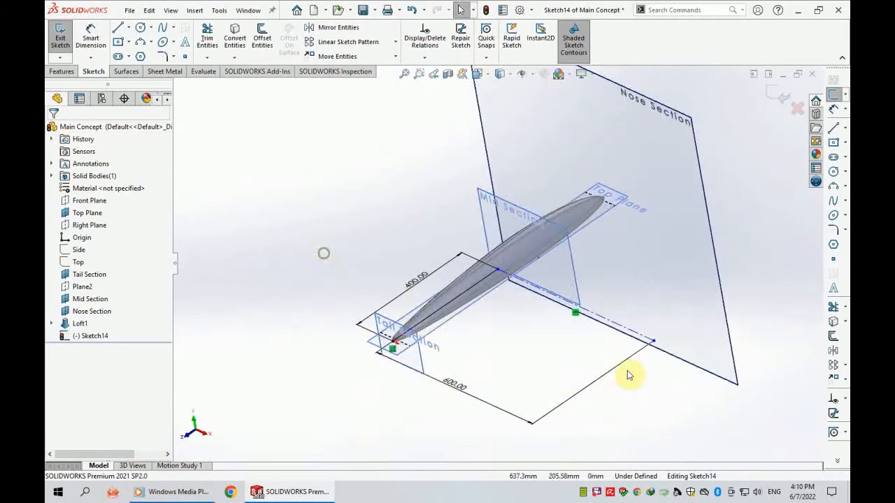
{"action": "left_click", "coordinate": [779, 97]}
{"action": "left_click", "coordinate": [650, 343]}
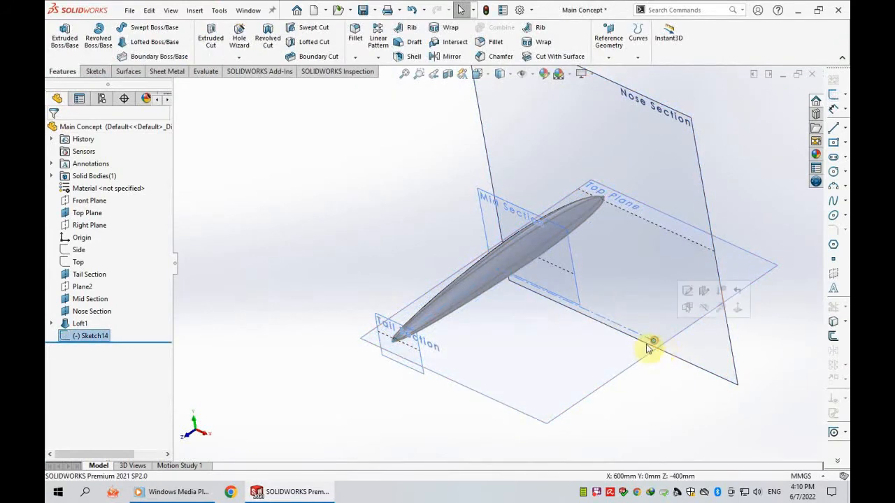
{"action": "left_click", "coordinate": [607, 52]}
{"action": "left_click", "coordinate": [616, 69]}
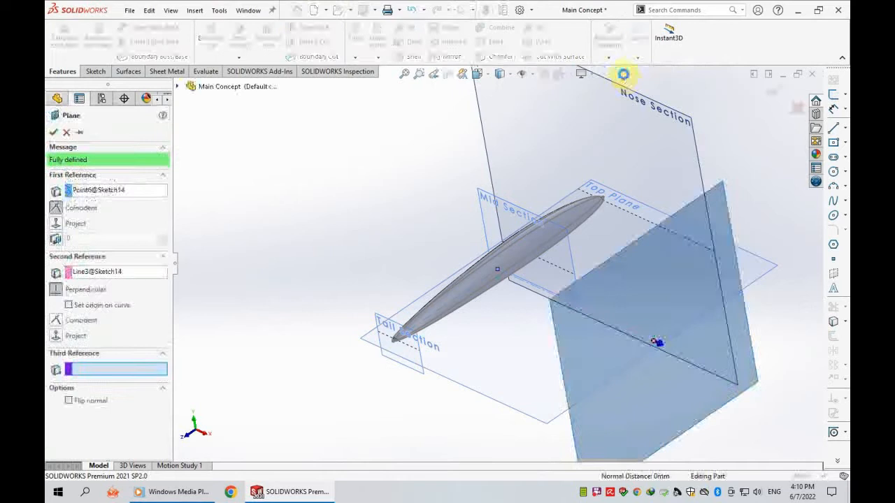
{"action": "left_click", "coordinate": [53, 132]}
Rename the new reference plane as Wingtip.
{"action": "left_click", "coordinate": [82, 350]}
{"action": "left_click", "coordinate": [82, 349]}
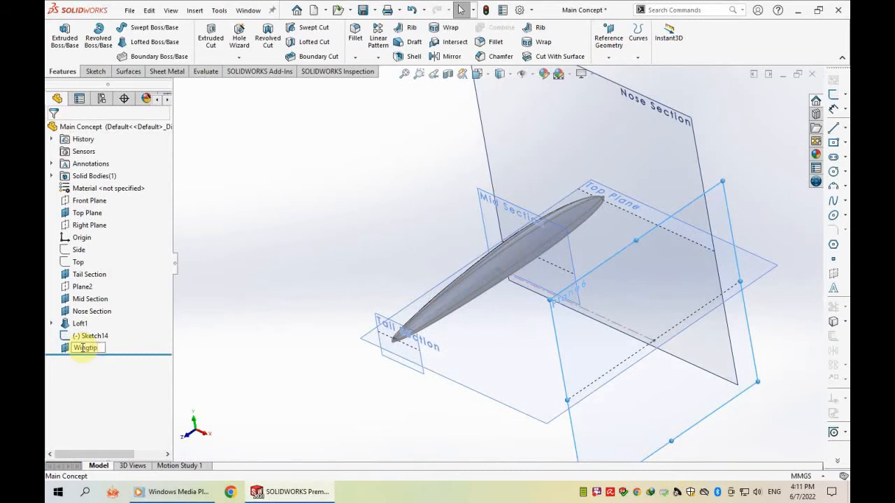
{"action": "left_click", "coordinate": [272, 353]}
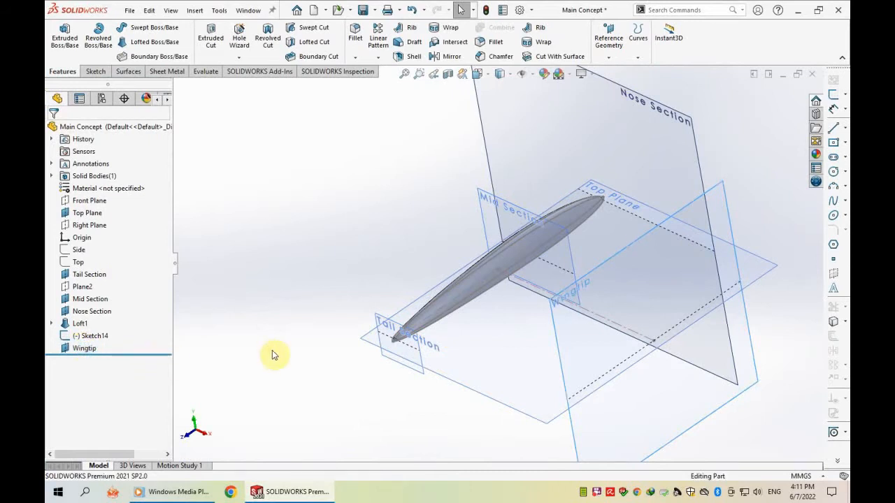
Hide the Top Plane and the Tail Section, Mid Section and Nose Section planes, leaving the Wingtip plane shown.
{"action": "left_click", "coordinate": [488, 372]}
{"action": "left_click", "coordinate": [550, 343]}
{"action": "left_click", "coordinate": [423, 368]}
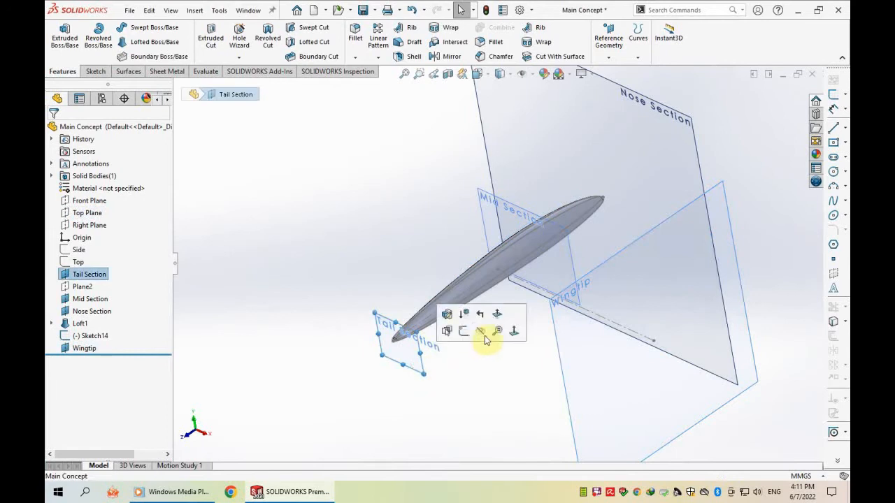
{"action": "left_click", "coordinate": [480, 329]}
{"action": "left_click", "coordinate": [486, 229]}
{"action": "left_click", "coordinate": [561, 186]}
{"action": "left_click", "coordinate": [555, 187]}
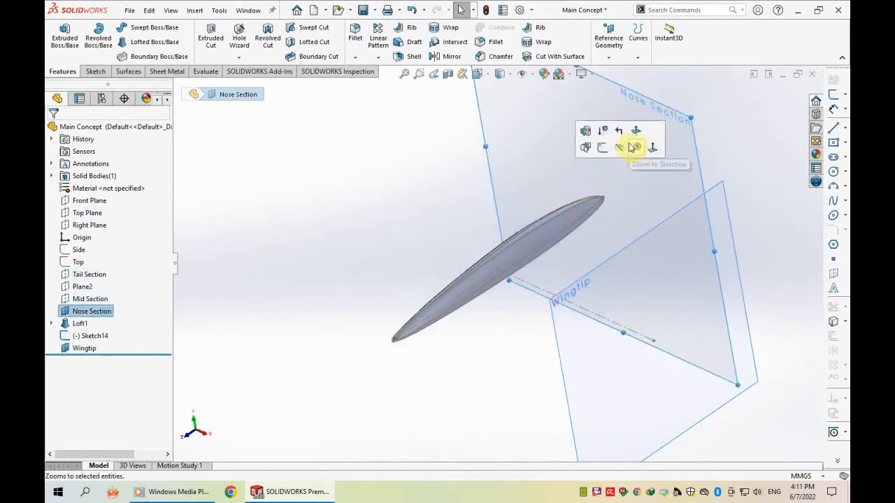
{"action": "left_click", "coordinate": [629, 147]}
{"action": "middle_click_drag", "start_coordinate": [504, 377], "coordinate": [485, 310]}
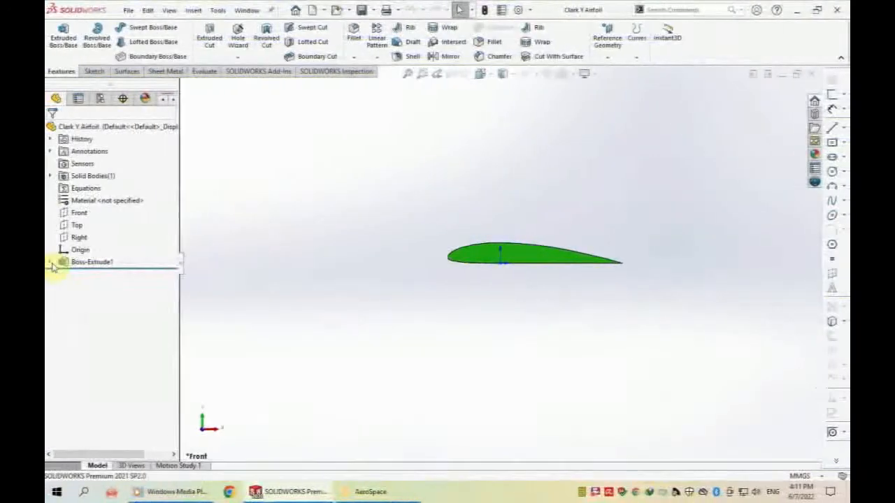
In the Clark Y Airfoil part, start a new sketch on the flat profile face of Boss-Extrude1.
{"action": "left_click", "coordinate": [51, 262]}
{"action": "left_click", "coordinate": [92, 262]}
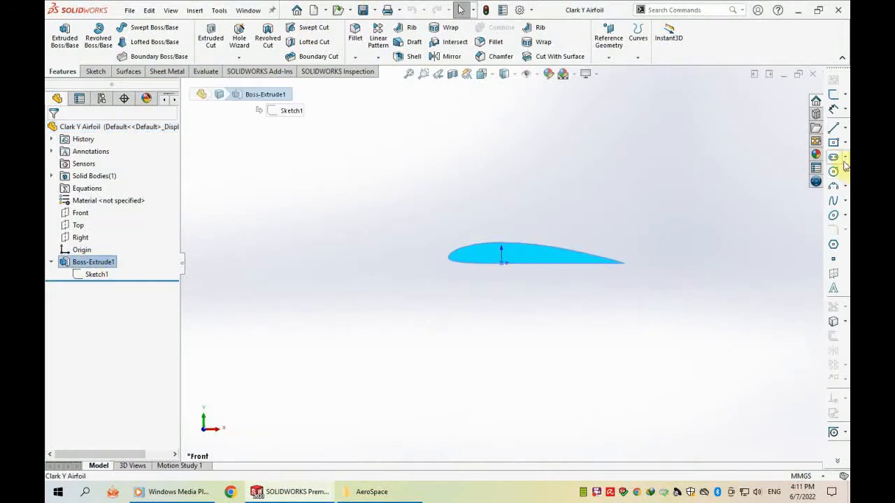
{"action": "left_click", "coordinate": [834, 100]}
{"action": "left_click", "coordinate": [793, 100]}
{"action": "middle_click_drag", "start_coordinate": [651, 291], "coordinate": [461, 285]}
{"action": "left_click", "coordinate": [535, 255]}
{"action": "left_click", "coordinate": [832, 95]}
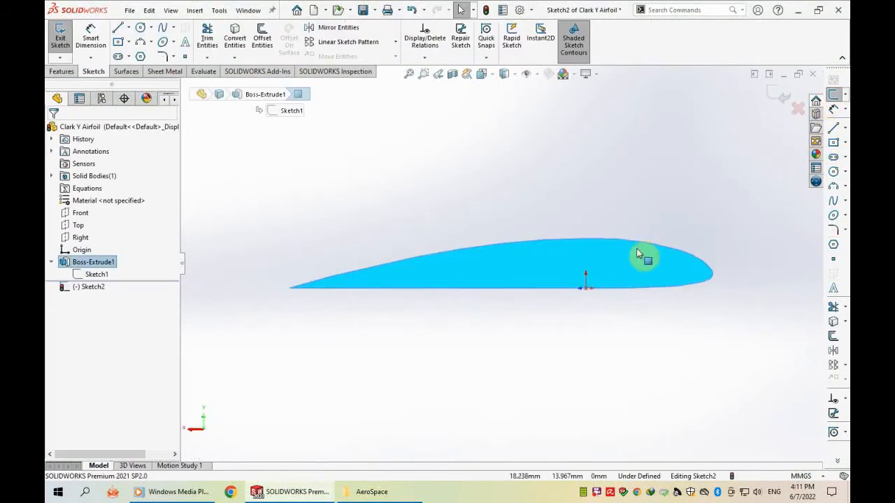
Draw a two-point spline about 150 mm long from the airfoil's nose to its trailing edge tip.
{"action": "left_click", "coordinate": [833, 201]}
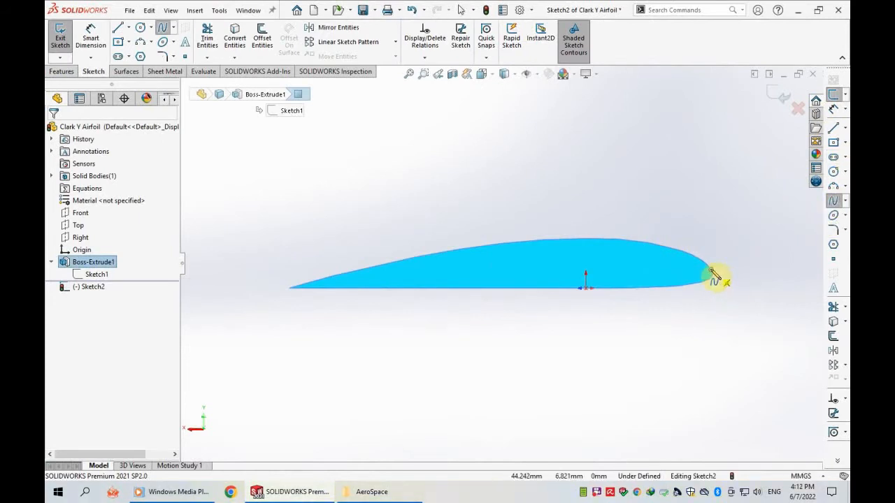
{"action": "left_click", "coordinate": [712, 272]}
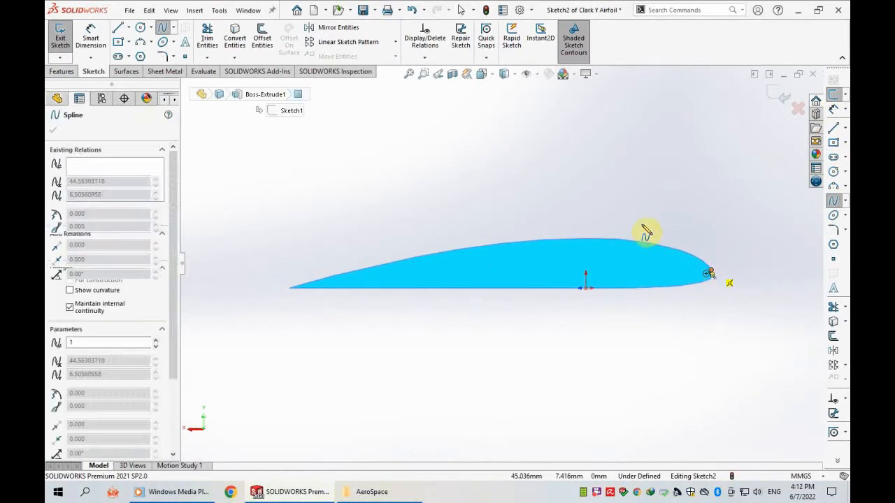
{"action": "left_click", "coordinate": [290, 287]}
{"action": "left_click", "coordinate": [423, 283]}
Shape the spline with its nose and trailing-edge tangent handles so it follows the airfoil's upper edge.
{"action": "scroll", "coordinate": [550, 292], "scroll_direction": "down", "scroll_amount": 3}
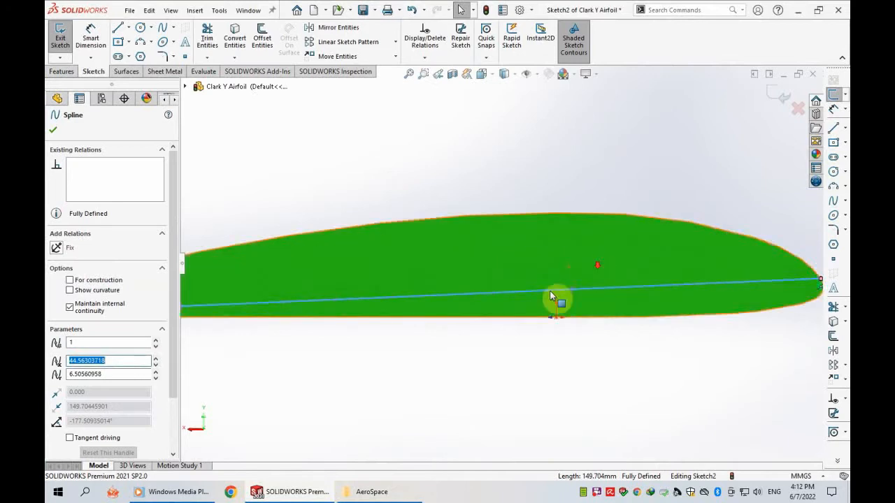
{"action": "left_click_drag", "start_coordinate": [463, 297], "coordinate": [721, 169]}
{"action": "scroll", "coordinate": [495, 261], "scroll_direction": "up", "scroll_amount": 3}
{"action": "left_click_drag", "start_coordinate": [344, 250], "coordinate": [435, 243]}
{"action": "scroll", "coordinate": [476, 246], "scroll_direction": "down", "scroll_amount": 3}
{"action": "left_click_drag", "start_coordinate": [308, 246], "coordinate": [290, 241]}
{"action": "scroll", "coordinate": [290, 241], "scroll_direction": "up", "scroll_amount": 4}
{"action": "scroll", "coordinate": [174, 294], "scroll_direction": "down", "scroll_amount": 5}
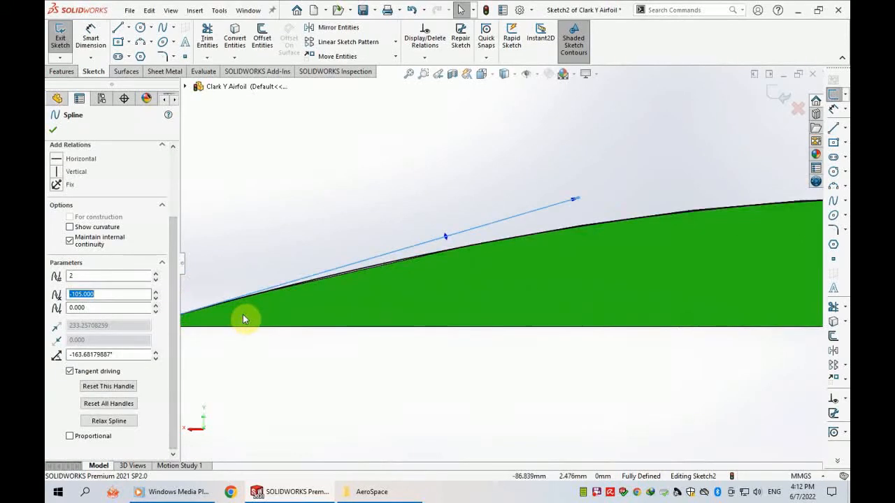
{"action": "left_click_drag", "start_coordinate": [576, 199], "coordinate": [623, 204]}
{"action": "scroll", "coordinate": [776, 247], "scroll_direction": "up", "scroll_amount": 4}
{"action": "scroll", "coordinate": [775, 248], "scroll_direction": "down", "scroll_amount": 1}
{"action": "mouse_move", "coordinate": [594, 232]}
{"action": "left_mouse_down"}
{"action": "mouse_move", "coordinate": [616, 235]}
{"action": "mouse_move", "coordinate": [606, 235]}
{"action": "left_mouse_up"}
{"action": "scroll", "coordinate": [706, 315], "scroll_direction": "up", "scroll_amount": 4}
{"action": "left_click", "coordinate": [716, 303]}
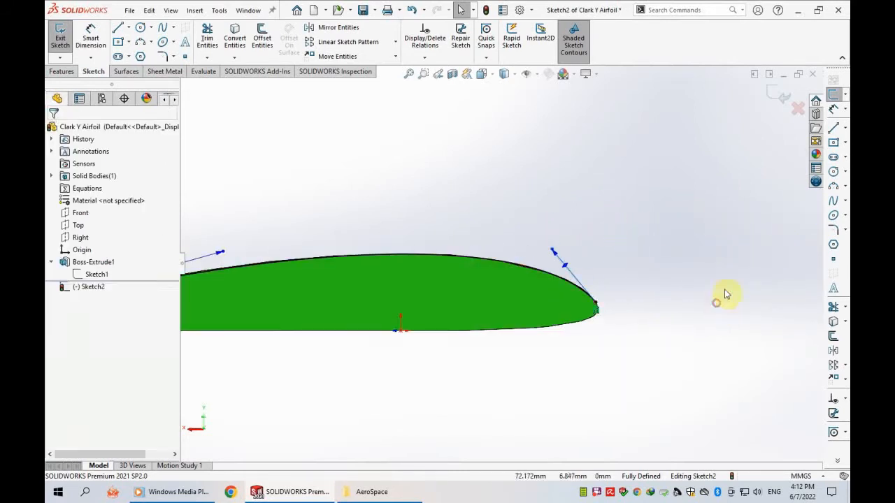
Draw a second two-point spline from the first spline's nose endpoint to the trailing edge tip.
{"action": "left_click", "coordinate": [833, 202]}
{"action": "left_click", "coordinate": [596, 309]}
{"action": "scroll", "coordinate": [503, 269], "scroll_direction": "up", "scroll_amount": 3}
{"action": "left_click", "coordinate": [241, 295]}
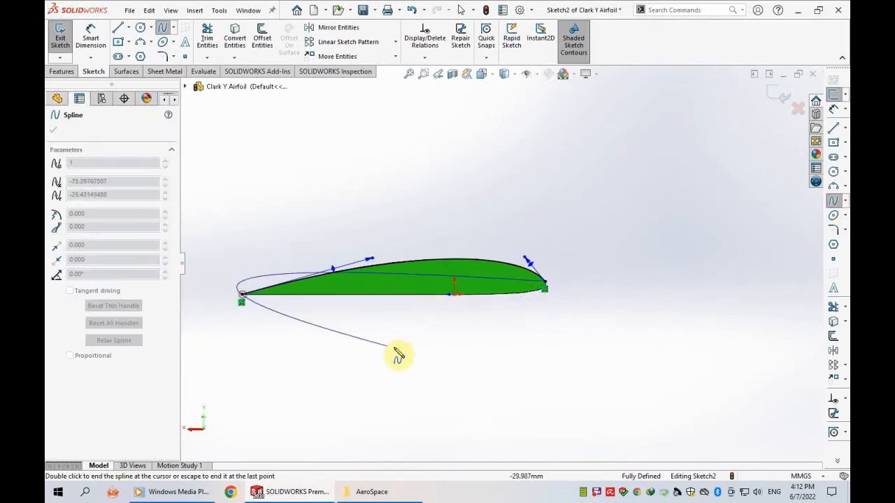
{"action": "key", "text": "Escape"}
Bend the second spline toward the airfoil's lower edge with its end handles and make both nose handles collinear.
{"action": "scroll", "coordinate": [196, 288], "scroll_direction": "up", "scroll_amount": 4}
{"action": "left_click", "coordinate": [537, 290]}
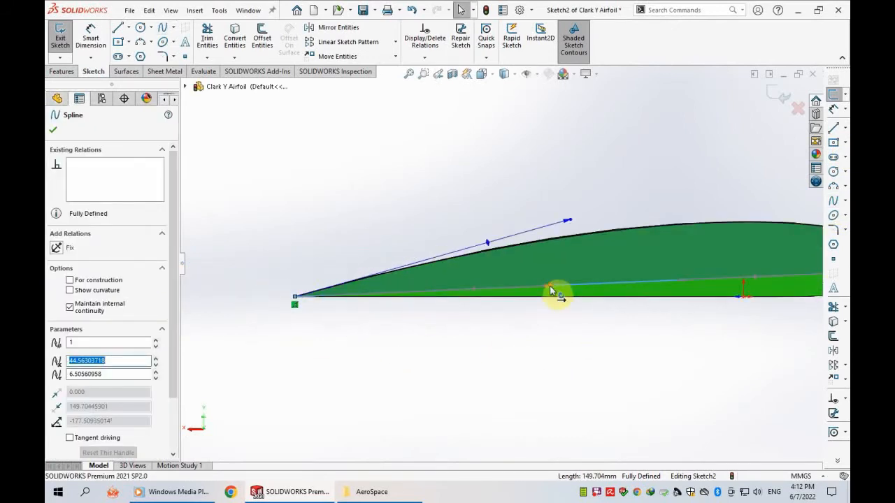
{"action": "left_click_drag", "start_coordinate": [551, 291], "coordinate": [560, 301]}
{"action": "scroll", "coordinate": [567, 301], "scroll_direction": "up", "scroll_amount": 4}
{"action": "scroll", "coordinate": [616, 308], "scroll_direction": "down", "scroll_amount": 4}
{"action": "left_click_drag", "start_coordinate": [735, 294], "coordinate": [749, 277]}
{"action": "left_click", "coordinate": [688, 192], "text": "ctrl"}
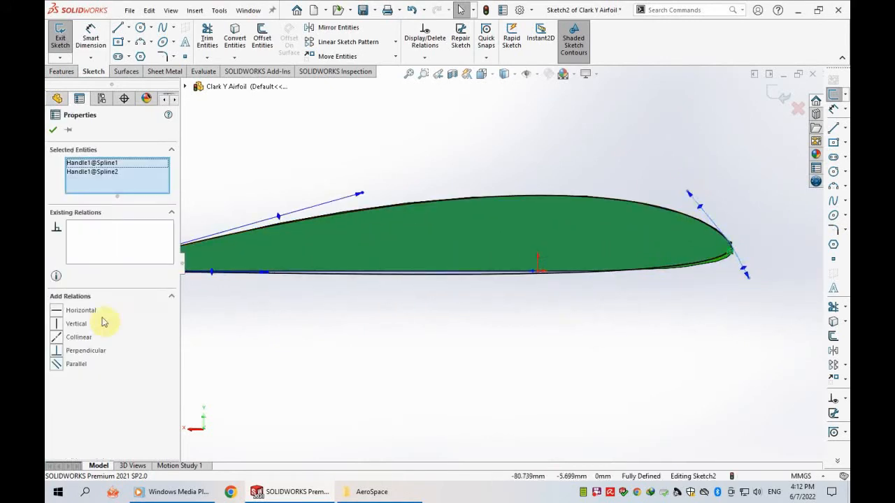
{"action": "left_click", "coordinate": [750, 306]}
Fine-tune the lower spline's nose and trailing-edge handles so the curve matches the airfoil's bottom edge.
{"action": "scroll", "coordinate": [752, 276], "scroll_direction": "down", "scroll_amount": 3}
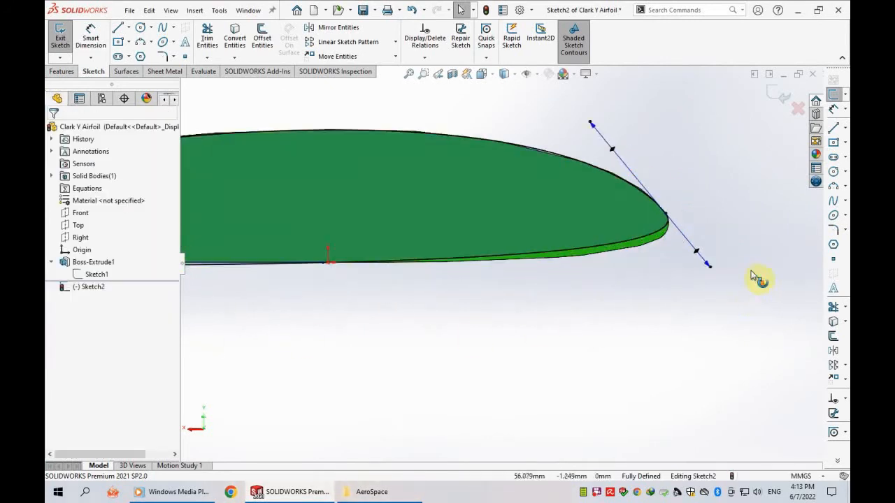
{"action": "left_click_drag", "start_coordinate": [714, 271], "coordinate": [715, 287]}
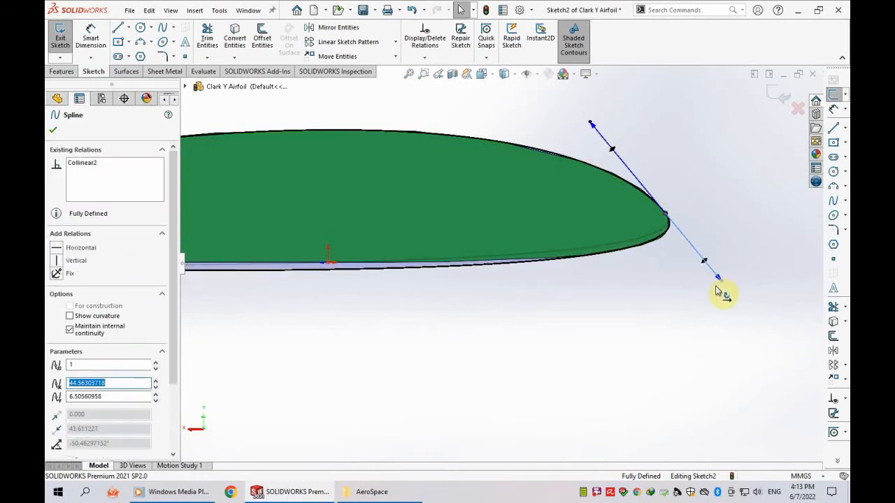
{"action": "scroll", "coordinate": [718, 286], "scroll_direction": "up", "scroll_amount": 6}
{"action": "scroll", "coordinate": [267, 277], "scroll_direction": "down", "scroll_amount": 3}
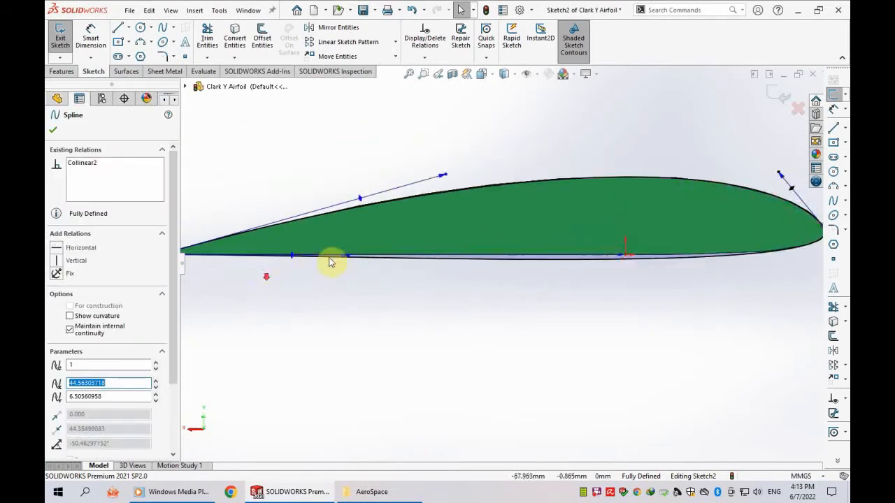
{"action": "left_click_drag", "start_coordinate": [350, 256], "coordinate": [412, 256]}
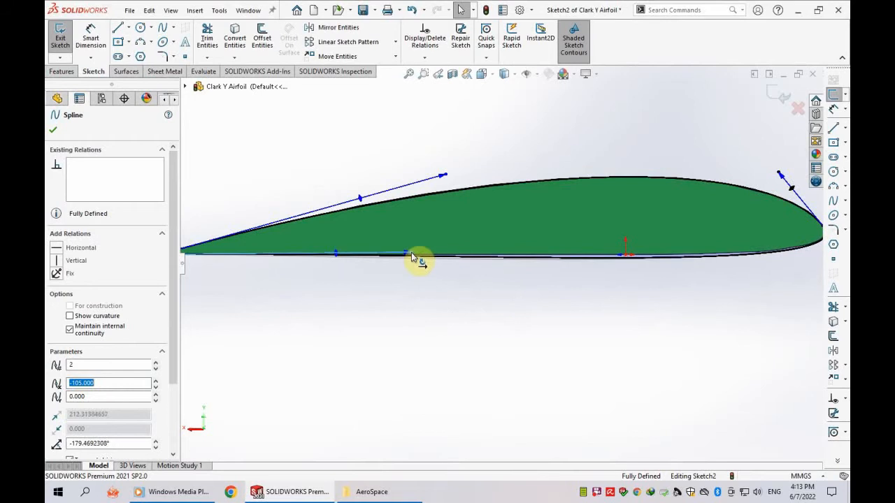
{"action": "scroll", "coordinate": [443, 260], "scroll_direction": "up", "scroll_amount": 2}
{"action": "scroll", "coordinate": [667, 265], "scroll_direction": "down", "scroll_amount": 2}
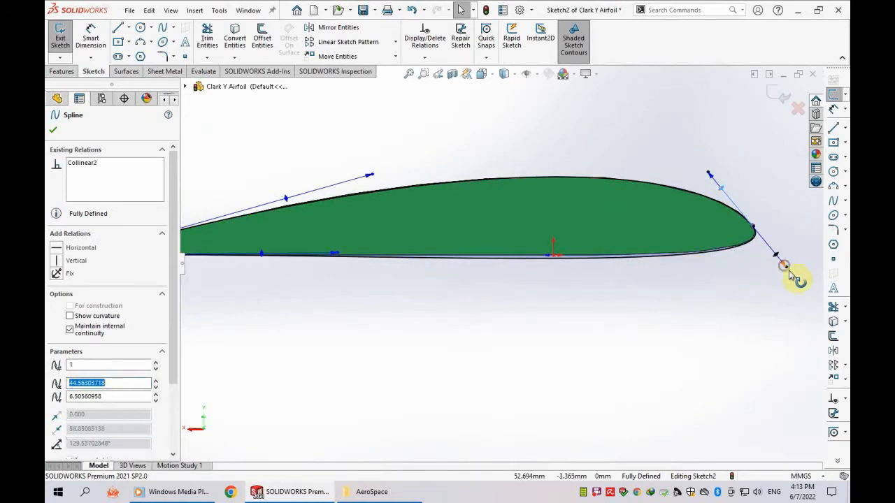
{"action": "left_click", "coordinate": [788, 274]}
{"action": "left_click", "coordinate": [786, 268]}
{"action": "scroll", "coordinate": [787, 270], "scroll_direction": "up", "scroll_amount": 2}
{"action": "left_click", "coordinate": [769, 261]}
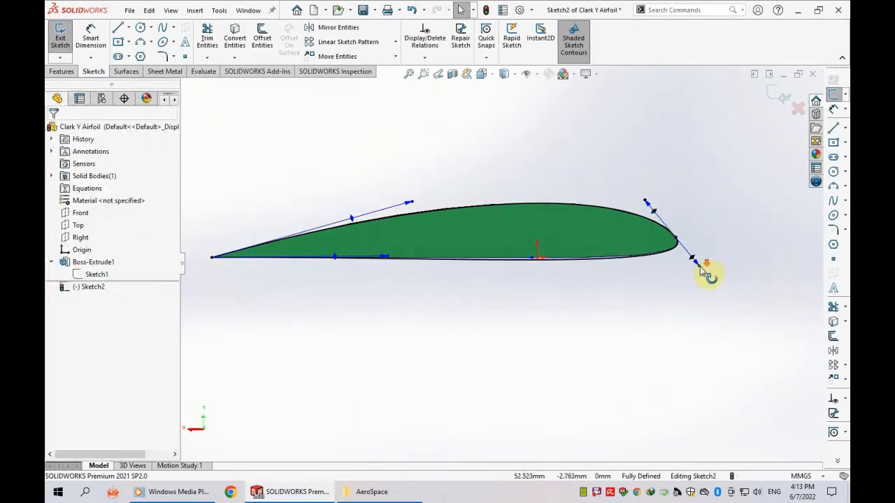
{"action": "scroll", "coordinate": [727, 269], "scroll_direction": "down", "scroll_amount": 5}
{"action": "left_click", "coordinate": [623, 262]}
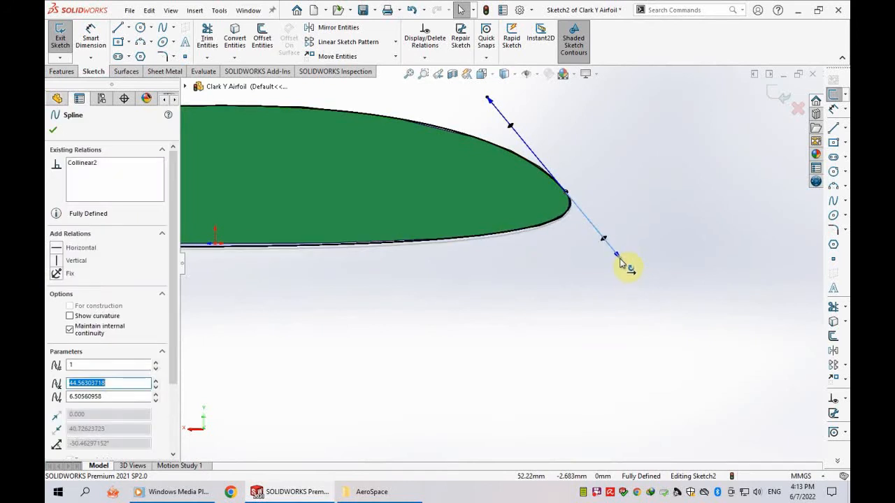
{"action": "scroll", "coordinate": [503, 265], "scroll_direction": "up", "scroll_amount": 5}
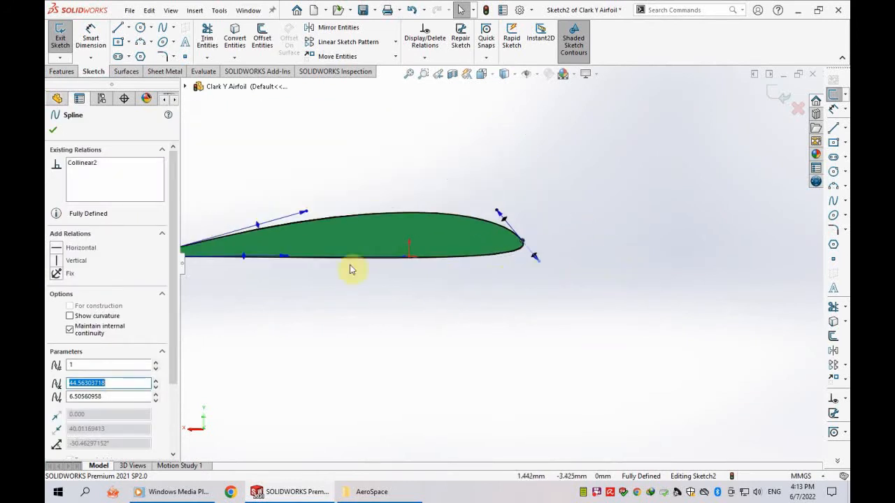
{"action": "scroll", "coordinate": [278, 251], "scroll_direction": "down", "scroll_amount": 3}
{"action": "left_click", "coordinate": [53, 130]}
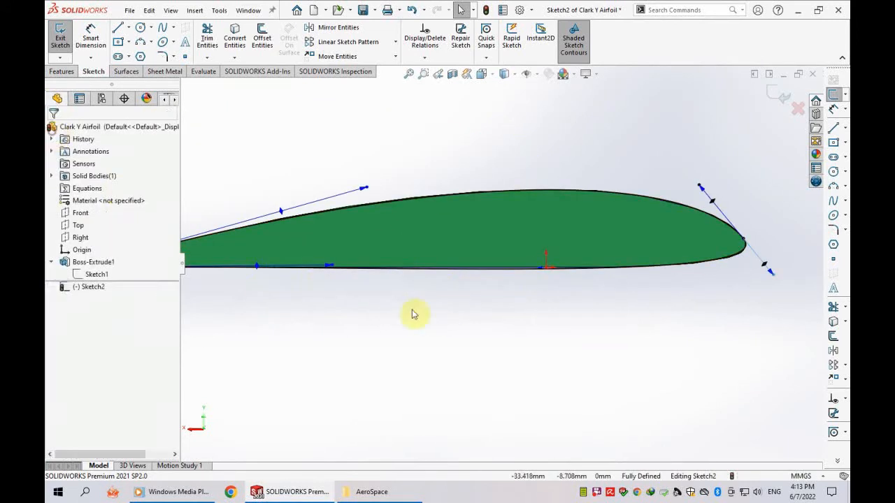
Select both airfoil splines in the sketch and exit the sketch.
{"action": "scroll", "coordinate": [388, 292], "scroll_direction": "up", "scroll_amount": 2}
{"action": "key", "text": "ctrl+a"}
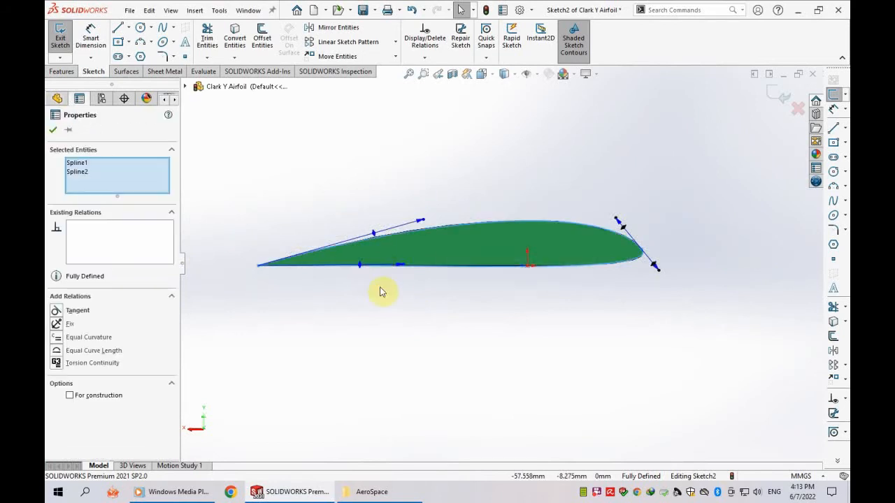
{"action": "left_click", "coordinate": [774, 92]}
Close the Clark Y Airfoil part and return to the Main Concept model, orbiting to view the fuselage and Wingtip plane.
{"action": "left_click", "coordinate": [812, 75]}
{"action": "left_click", "coordinate": [428, 248]}
{"action": "middle_click_drag", "start_coordinate": [392, 258], "coordinate": [392, 302]}
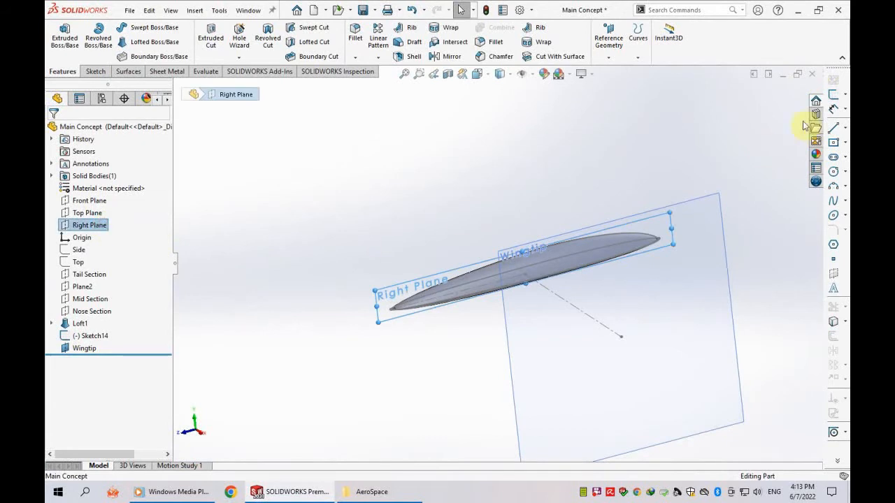
Start a sketch on the Right Plane, paste the two airfoil splines and move them to the middle of the fuselage.
{"action": "left_click", "coordinate": [833, 94]}
{"action": "key", "text": "ctrl+v"}
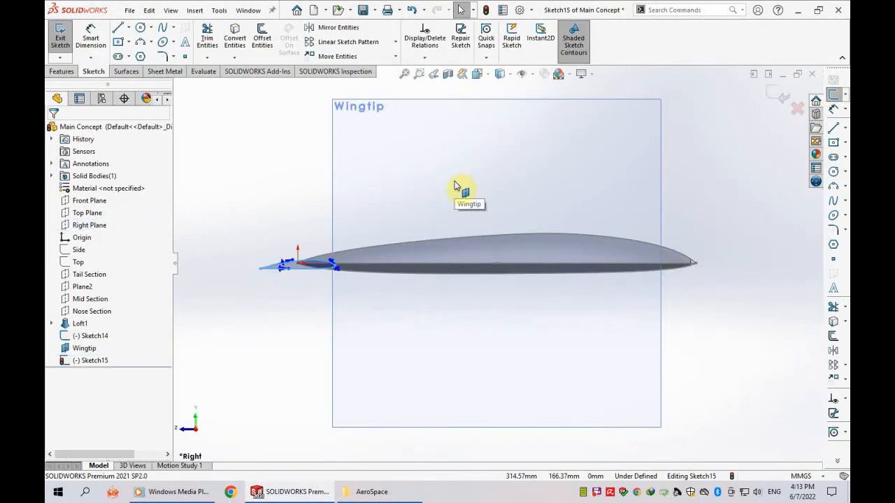
{"action": "scroll", "coordinate": [454, 183], "scroll_direction": "up", "scroll_amount": 3}
{"action": "scroll", "coordinate": [412, 265], "scroll_direction": "down", "scroll_amount": 2}
{"action": "left_click", "coordinate": [395, 57]}
{"action": "left_click", "coordinate": [343, 68]}
{"action": "left_click", "coordinate": [330, 370]}
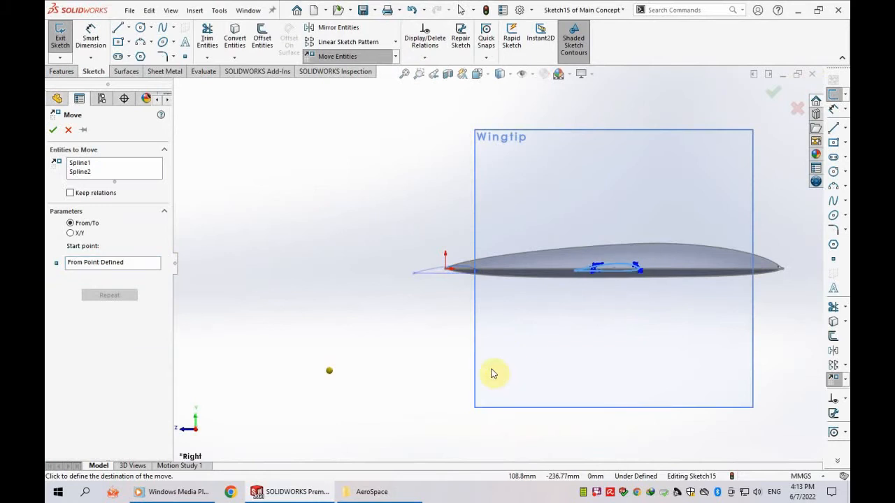
{"action": "left_click", "coordinate": [491, 373]}
Make a block from both airfoil splines and attach its trailing-edge point to the fuselage's lengthwise edge.
{"action": "scroll", "coordinate": [542, 280], "scroll_direction": "down", "scroll_amount": 5}
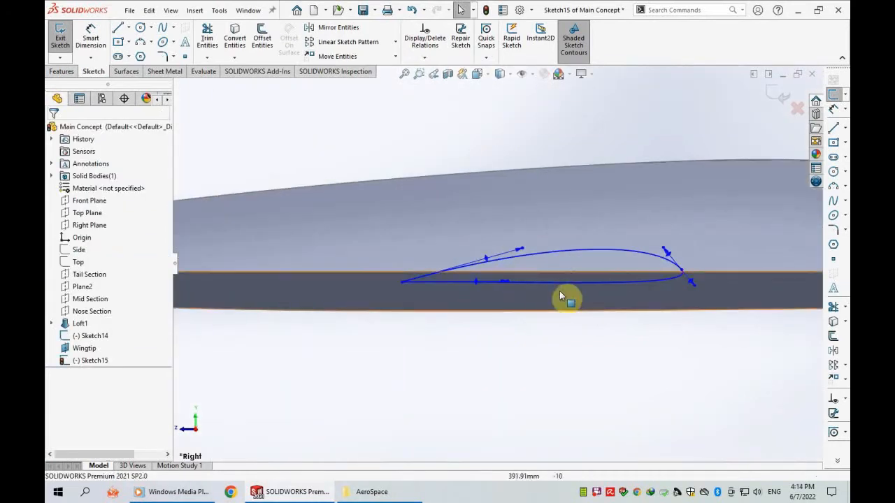
{"action": "left_click", "coordinate": [562, 283]}
{"action": "left_click", "coordinate": [571, 334]}
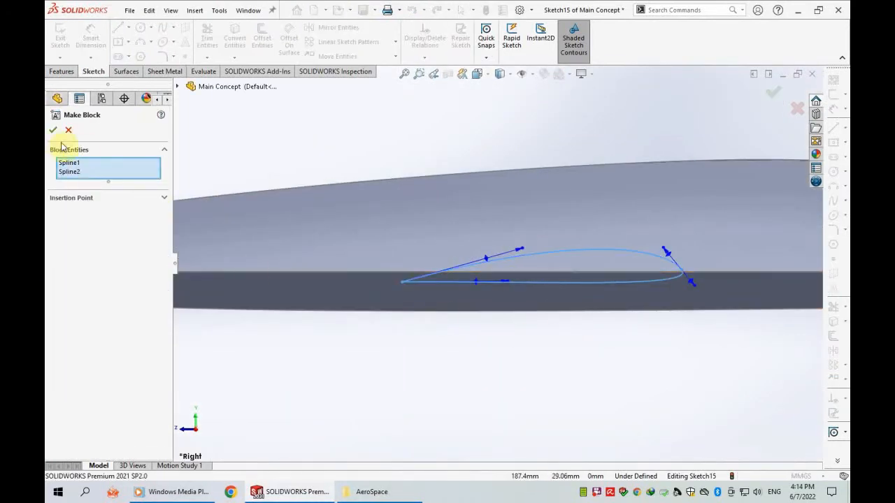
{"action": "left_click", "coordinate": [53, 130]}
{"action": "mouse_move", "coordinate": [402, 282]}
{"action": "left_mouse_down"}
{"action": "mouse_move", "coordinate": [436, 299]}
{"action": "mouse_move", "coordinate": [412, 275]}
{"action": "left_mouse_up"}
{"action": "key", "text": "f"}
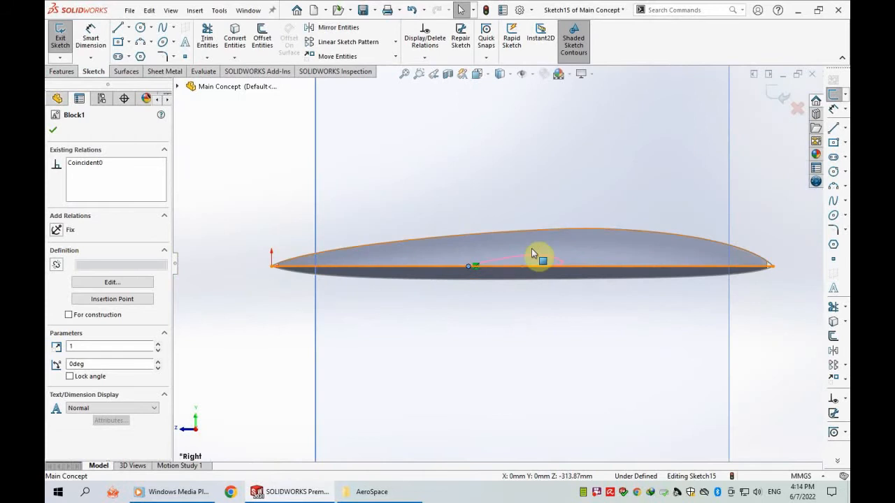
Open the airfoil block for editing.
{"action": "scroll", "coordinate": [534, 252], "scroll_direction": "down", "scroll_amount": 3}
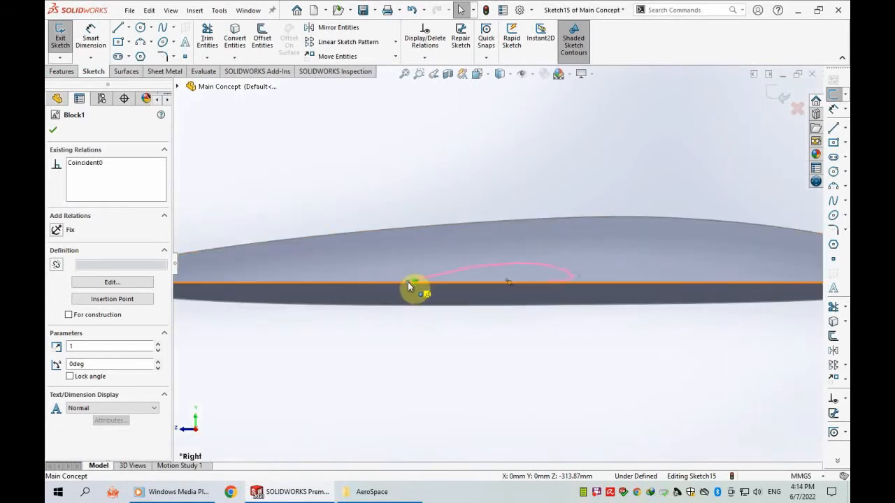
{"action": "key", "text": "f"}
{"action": "left_click", "coordinate": [284, 325]}
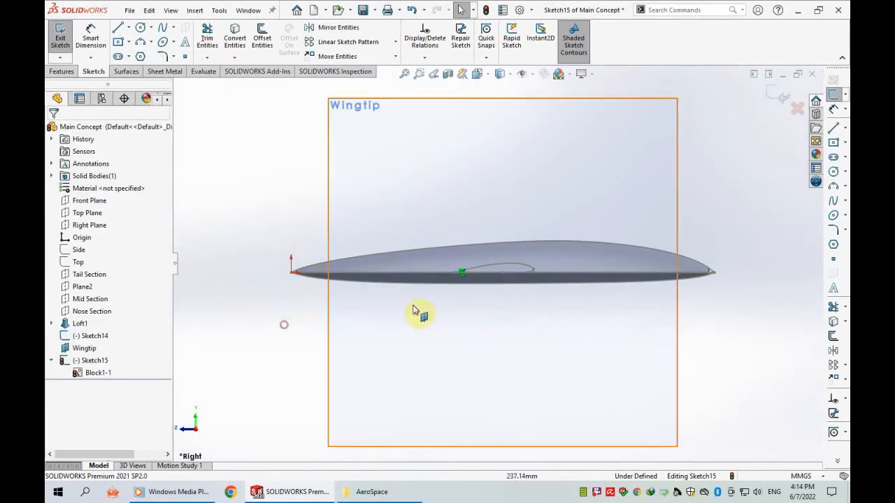
{"action": "right_click", "coordinate": [508, 269]}
{"action": "left_click", "coordinate": [122, 282]}
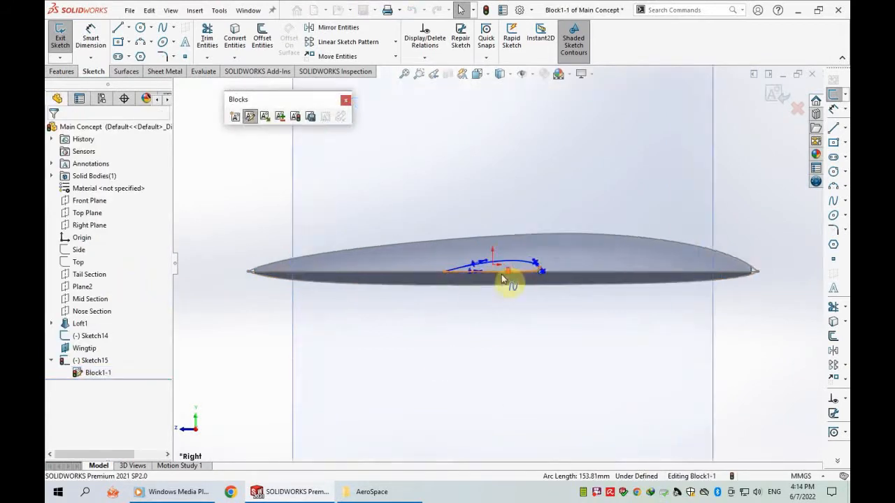
Dimension the airfoil's chord horizontally from the trailing-edge point to the nose point.
{"action": "scroll", "coordinate": [502, 274], "scroll_direction": "down", "scroll_amount": 3}
{"action": "scroll", "coordinate": [397, 172], "scroll_direction": "up", "scroll_amount": 2}
{"action": "right_click_drag", "start_coordinate": [398, 172], "coordinate": [397, 140]}
{"action": "left_click", "coordinate": [430, 269]}
{"action": "scroll", "coordinate": [545, 259], "scroll_direction": "down", "scroll_amount": 3}
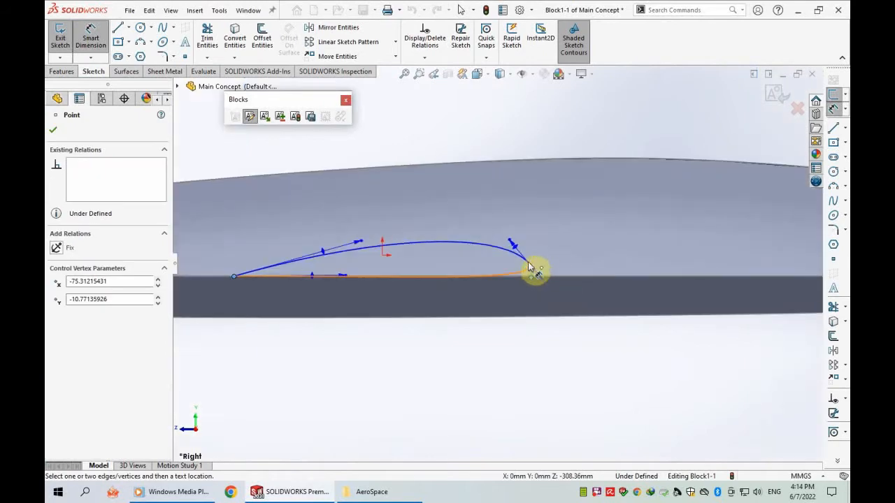
{"action": "scroll", "coordinate": [529, 268], "scroll_direction": "down", "scroll_amount": 3}
{"action": "left_click", "coordinate": [524, 270]}
{"action": "scroll", "coordinate": [364, 367], "scroll_direction": "up", "scroll_amount": 3}
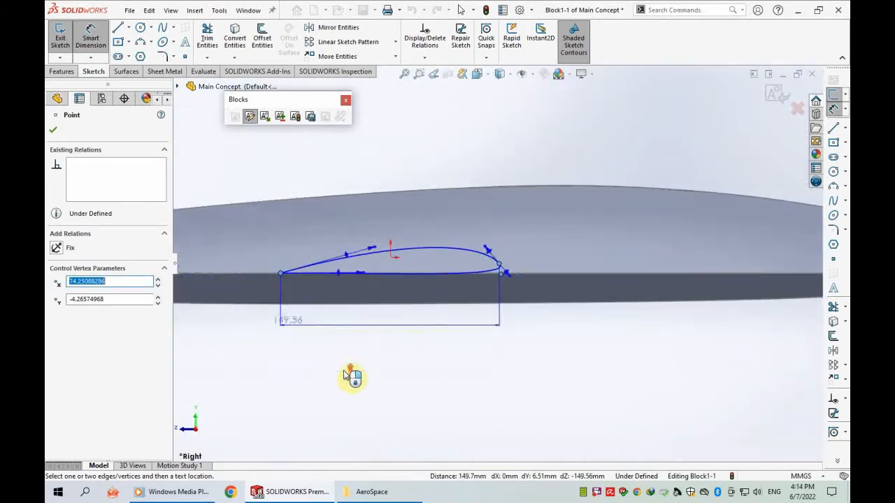
{"action": "left_click", "coordinate": [394, 325]}
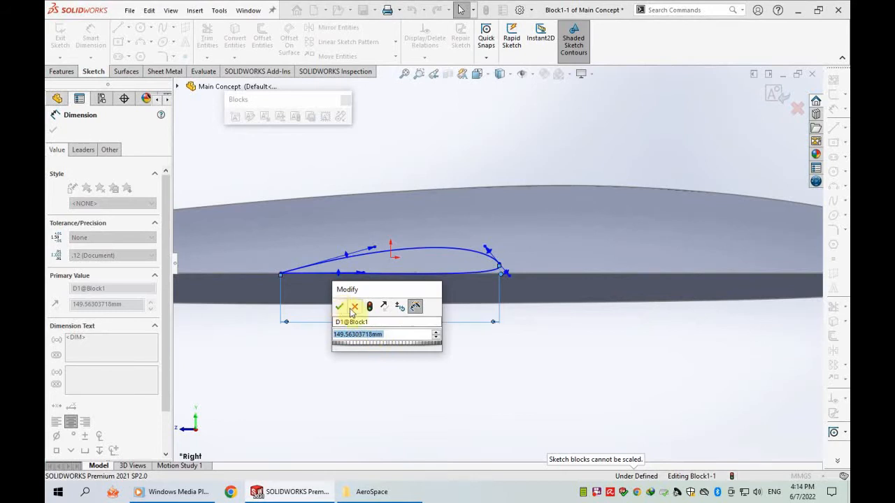
Dismiss the value entry and delete the airfoil's chord dimension.
{"action": "left_click", "coordinate": [351, 310]}
{"action": "key", "text": "Escape"}
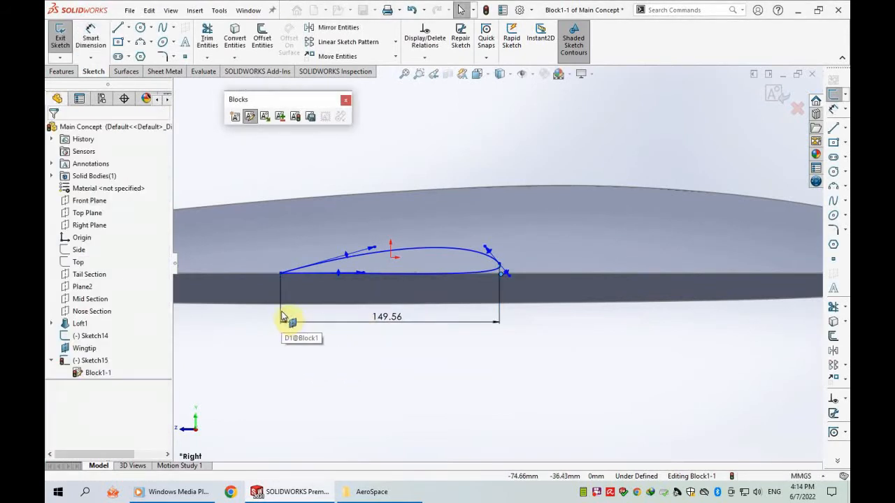
{"action": "left_click", "coordinate": [501, 295]}
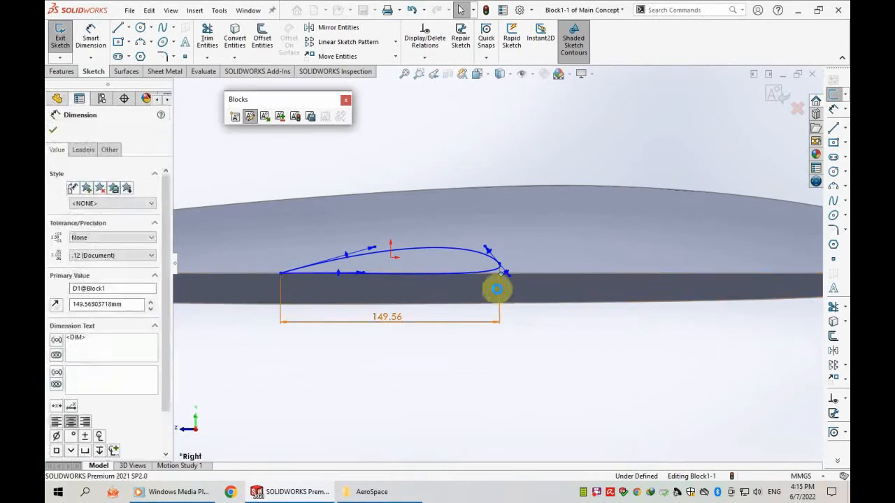
{"action": "key", "text": "Delete"}
Scale both airfoil splines by 1.25 about the trailing-edge point, then exit the block and its sketch.
{"action": "right_click", "coordinate": [431, 252]}
{"action": "left_click", "coordinate": [475, 153]}
{"action": "left_click", "coordinate": [395, 57]}
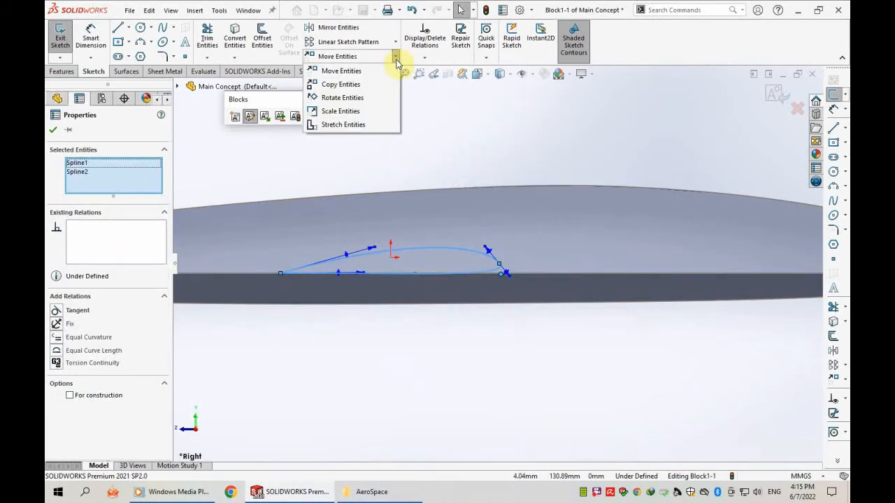
{"action": "left_click", "coordinate": [357, 123]}
{"action": "left_click", "coordinate": [281, 276]}
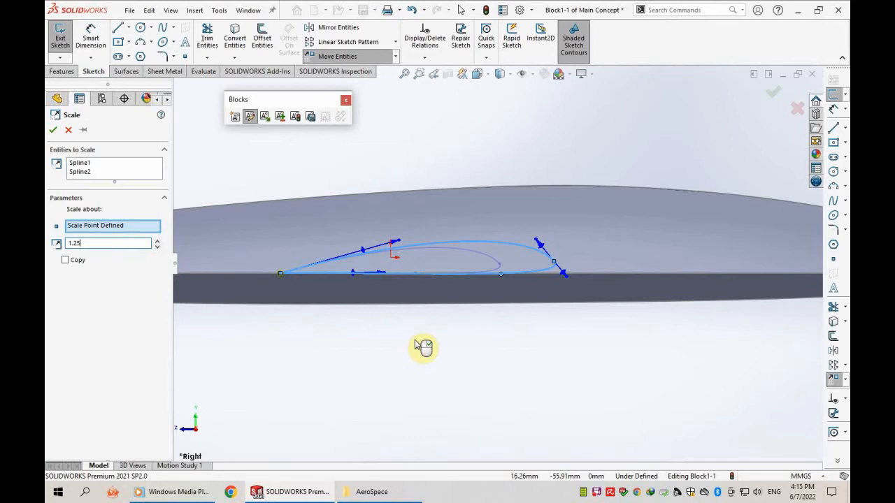
{"action": "left_click", "coordinate": [53, 130]}
{"action": "scroll", "coordinate": [378, 375], "scroll_direction": "up", "scroll_amount": 5}
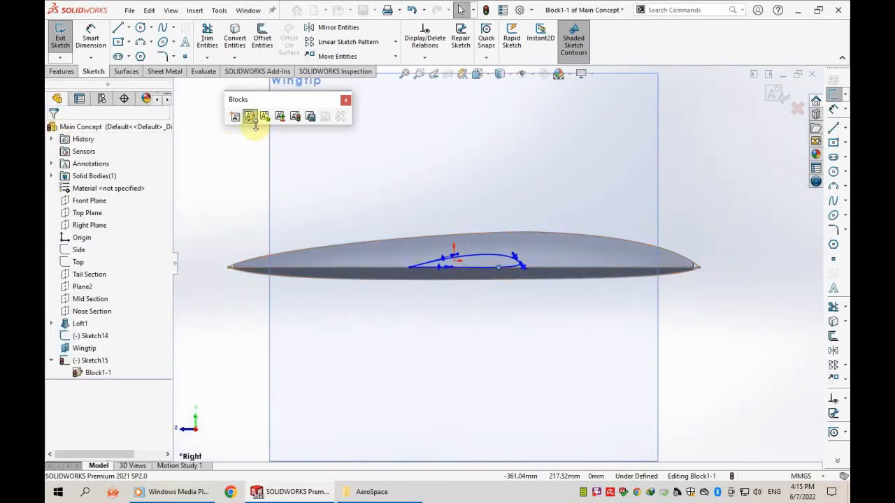
{"action": "left_click", "coordinate": [776, 94]}
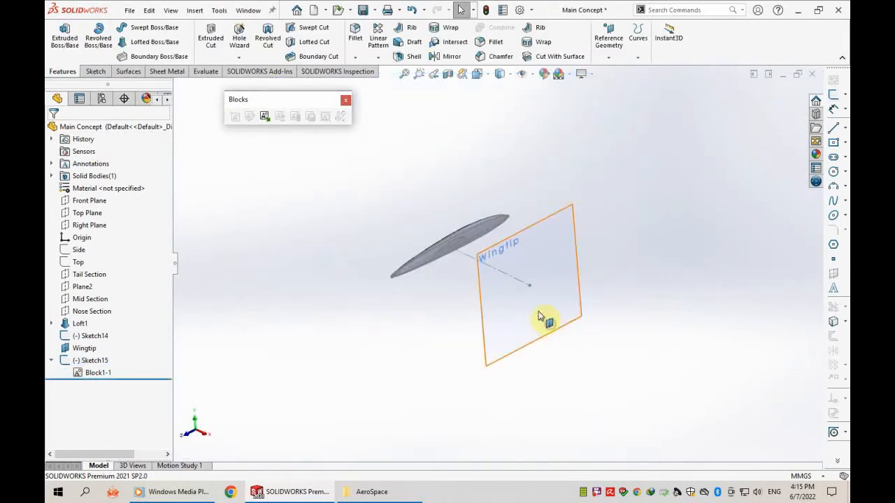
Start a sketch on the Wingtip plane and convert the root airfoil sketch into it.
{"action": "left_click", "coordinate": [544, 315]}
{"action": "left_click", "coordinate": [834, 94]}
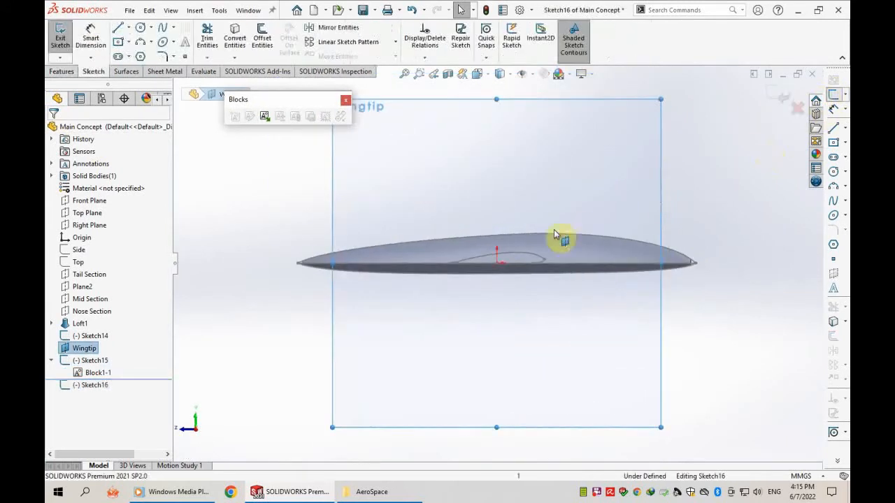
{"action": "left_click", "coordinate": [79, 362]}
{"action": "left_click", "coordinate": [833, 322]}
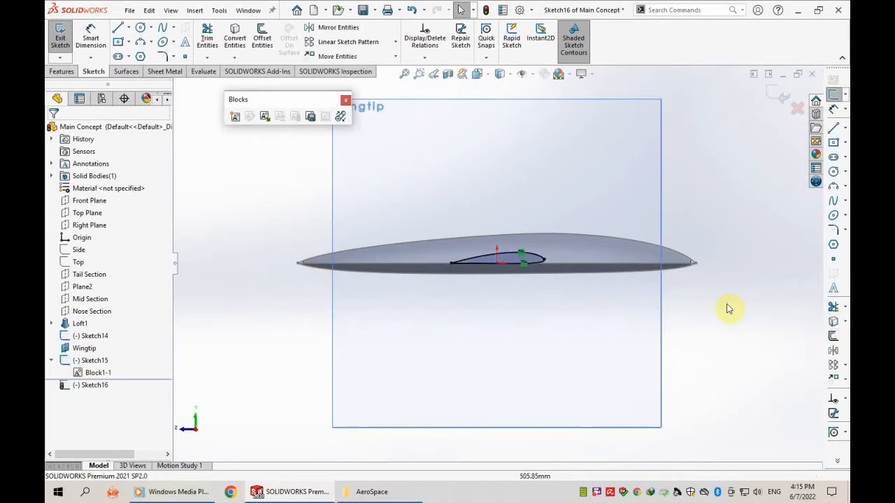
Delete the relations that tie the two converted airfoil splines to the root sketch.
{"action": "left_click", "coordinate": [524, 262]}
{"action": "key", "text": "Delete"}
{"action": "left_click", "coordinate": [523, 253]}
{"action": "key", "text": "Delete"}
Draw a centerline from the airfoil's nose point to its trailing-edge point.
{"action": "left_click", "coordinate": [845, 129]}
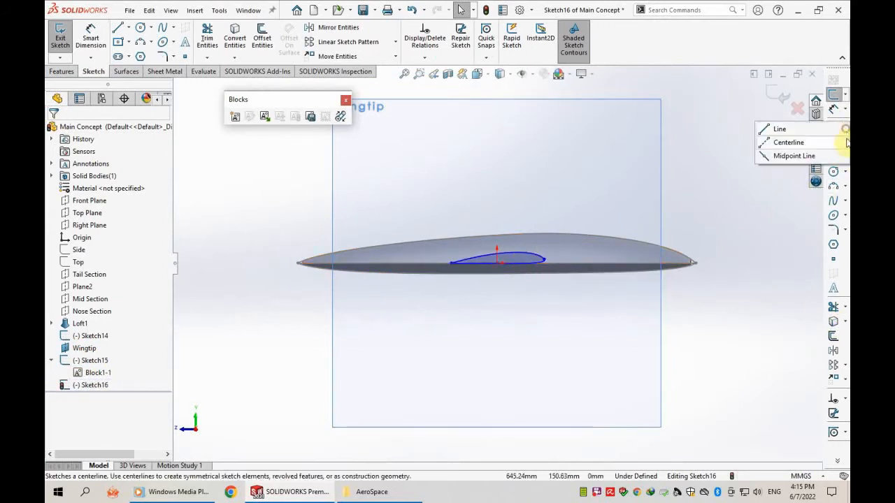
{"action": "left_click", "coordinate": [839, 142]}
{"action": "scroll", "coordinate": [567, 271], "scroll_direction": "down", "scroll_amount": 5}
{"action": "left_click", "coordinate": [578, 282]}
{"action": "left_click", "coordinate": [343, 290]}
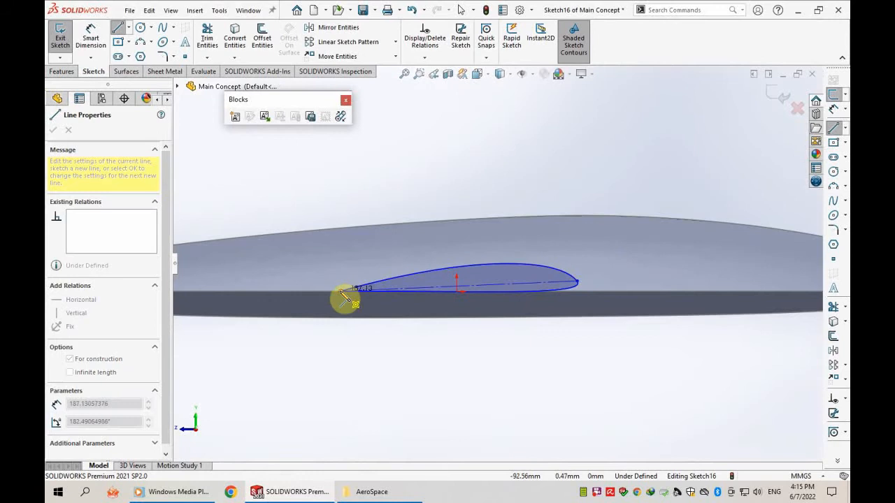
{"action": "key", "text": "Escape"}
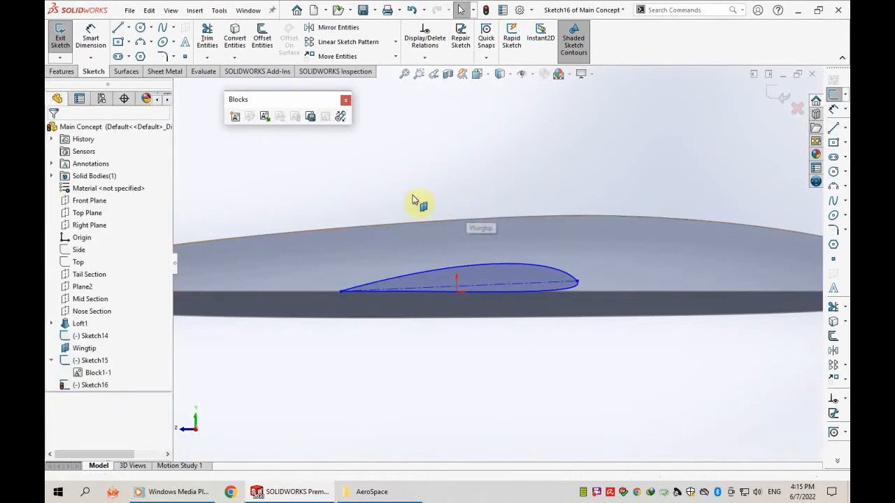
Scale the two wingtip airfoil splines by 0.5 about a point on the centerline near the sketch origin.
{"action": "left_click", "coordinate": [395, 56]}
{"action": "left_click", "coordinate": [339, 110]}
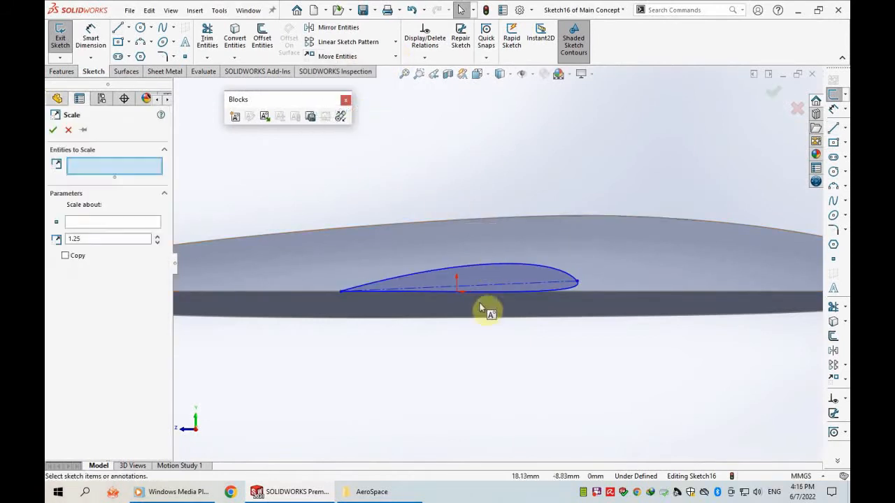
{"action": "left_click", "coordinate": [501, 268]}
{"action": "left_click", "coordinate": [106, 233]}
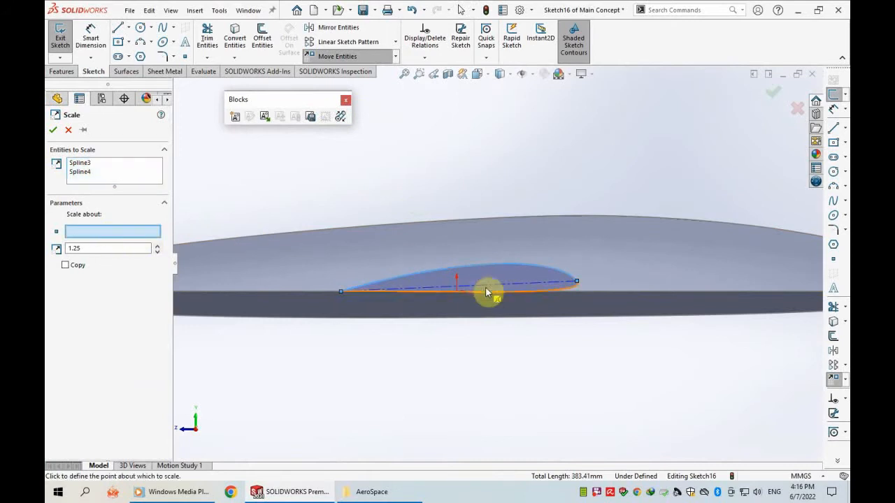
{"action": "left_click", "coordinate": [457, 287]}
{"action": "type", "text": "0.5"}
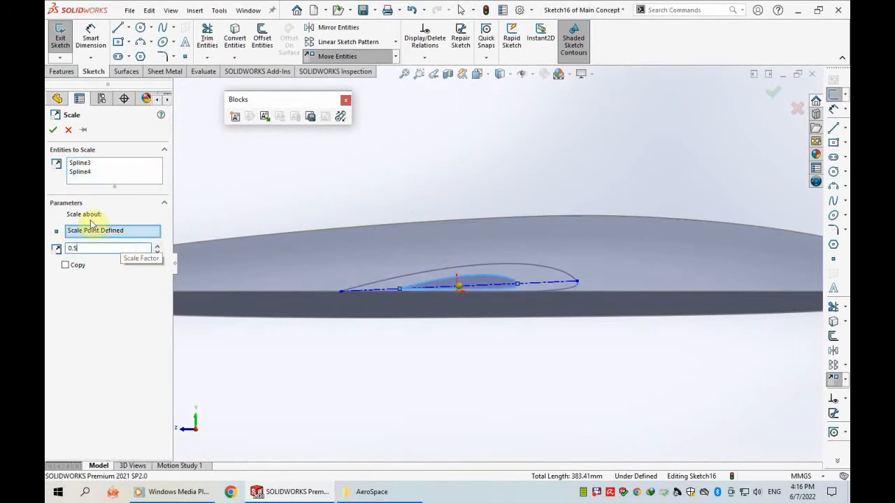
{"action": "left_click", "coordinate": [54, 130]}
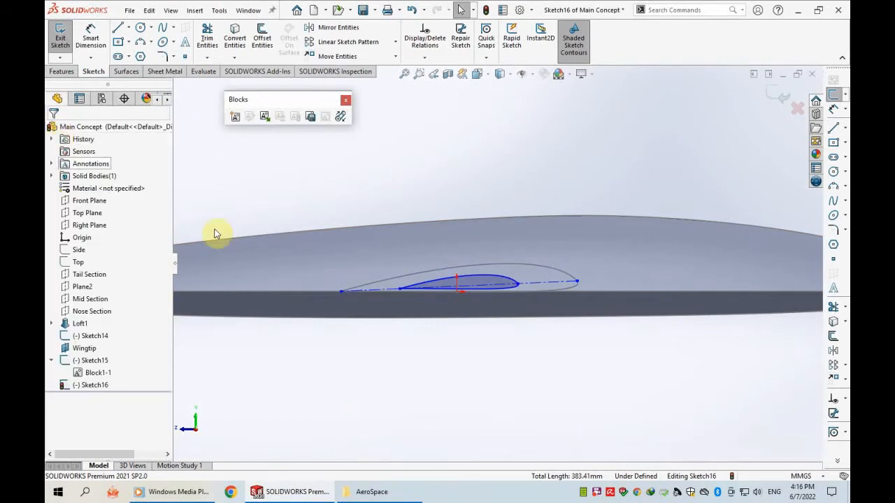
Exit the sketch and loft the wing from the root airfoil to the wingtip airfoil.
{"action": "left_click", "coordinate": [775, 103]}
{"action": "middle_click_drag", "start_coordinate": [569, 270], "coordinate": [381, 295]}
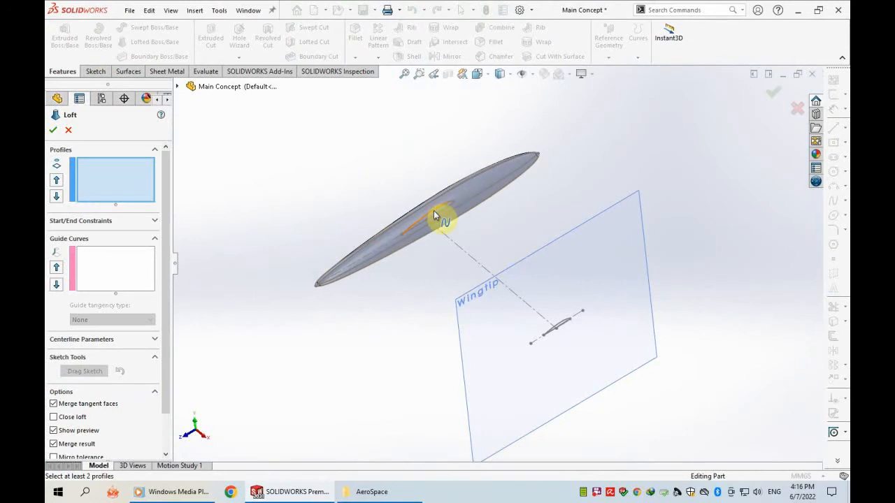
{"action": "left_click", "coordinate": [563, 322]}
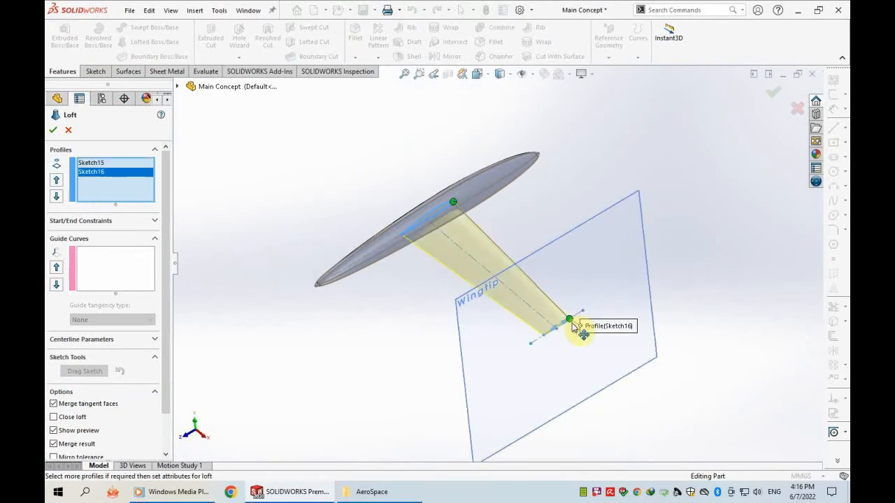
{"action": "left_click", "coordinate": [55, 130]}
Mirror the lofted wing about the Right Plane.
{"action": "middle_click_drag", "start_coordinate": [359, 329], "coordinate": [435, 341]}
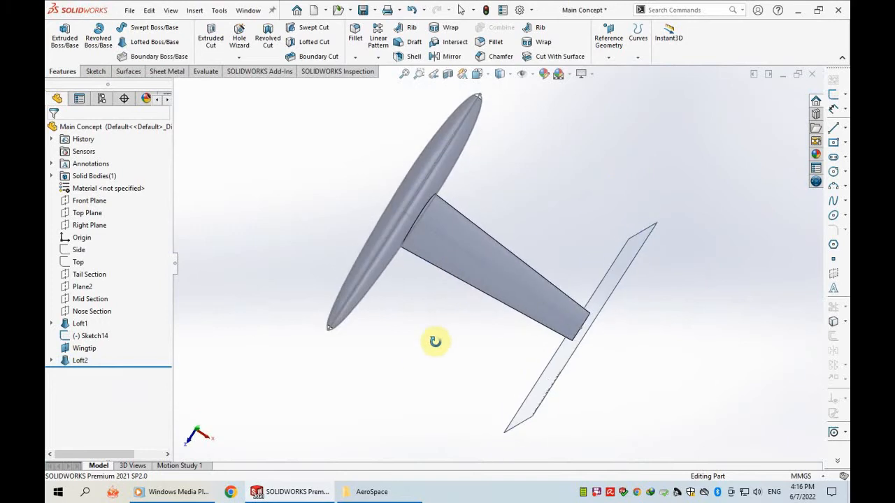
{"action": "left_click", "coordinate": [438, 268]}
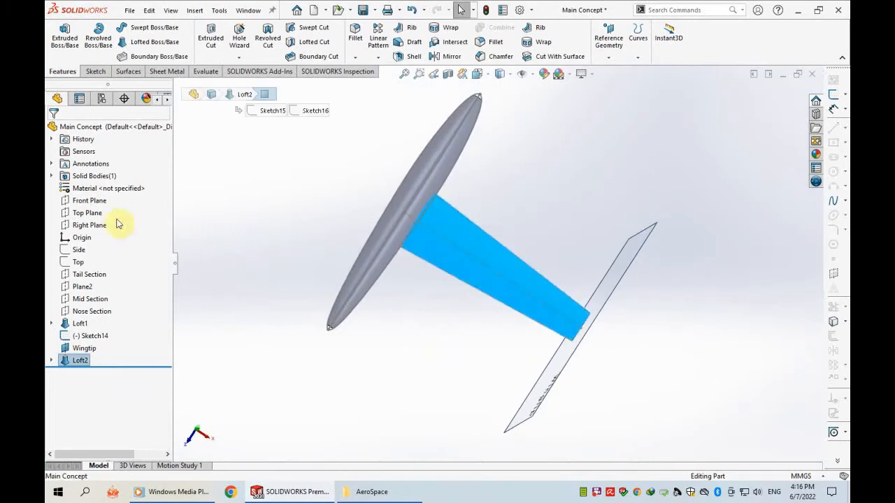
{"action": "left_click", "coordinate": [115, 223], "text": "ctrl"}
{"action": "left_click", "coordinate": [448, 56]}
{"action": "left_click", "coordinate": [53, 130]}
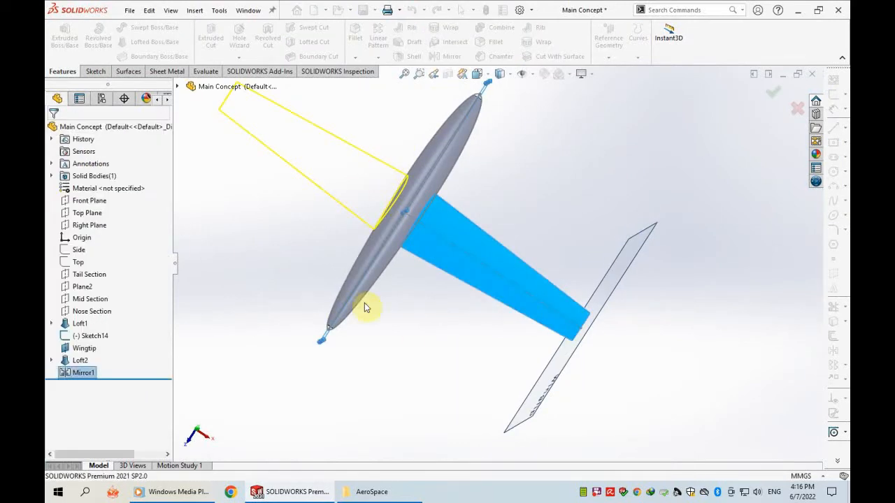
Hide the sketch curves running along the fuselage and the Wingtip plane.
{"action": "middle_click_drag", "start_coordinate": [392, 345], "coordinate": [447, 371]}
{"action": "scroll", "coordinate": [475, 334], "scroll_direction": "down", "scroll_amount": 3}
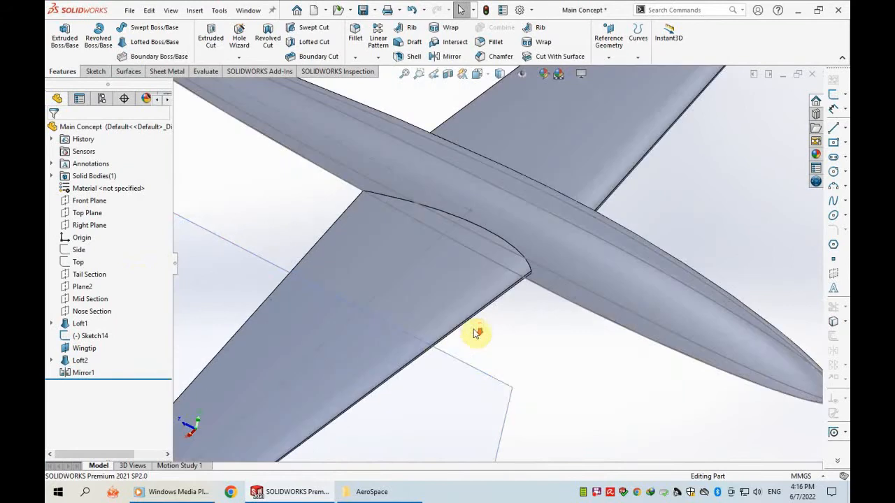
{"action": "left_click", "coordinate": [91, 341]}
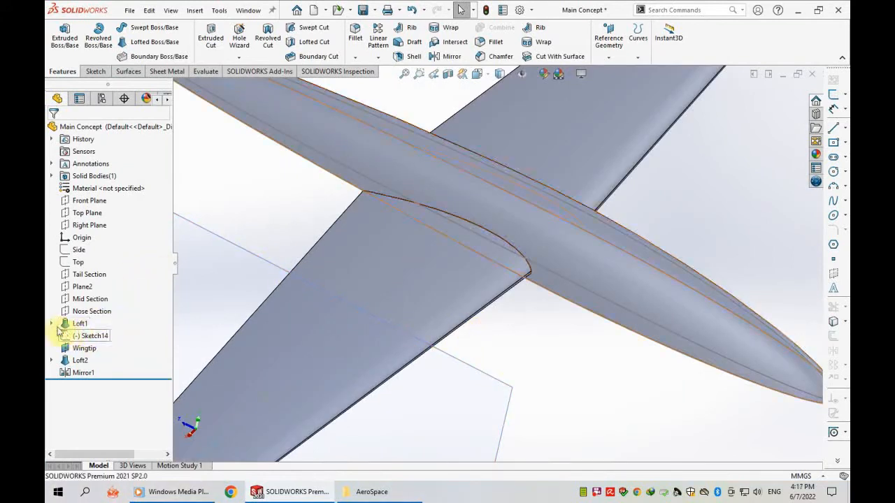
{"action": "left_click", "coordinate": [335, 165]}
{"action": "left_click", "coordinate": [550, 348]}
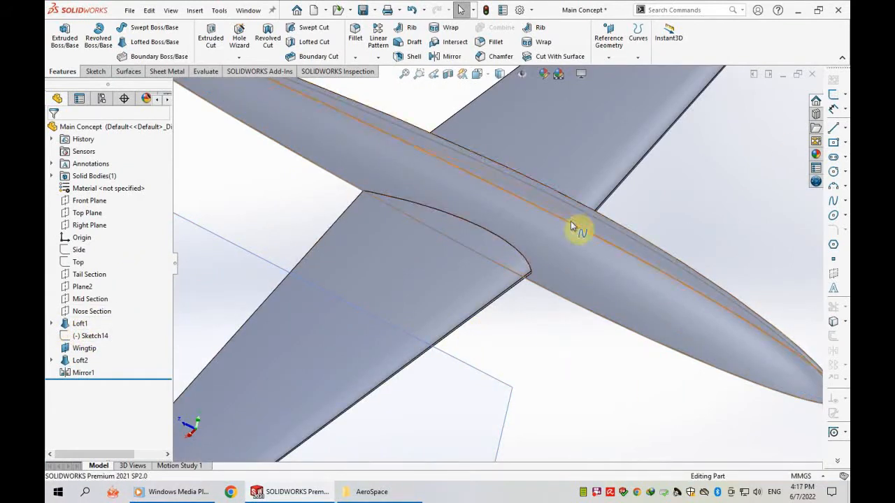
{"action": "left_click", "coordinate": [593, 243]}
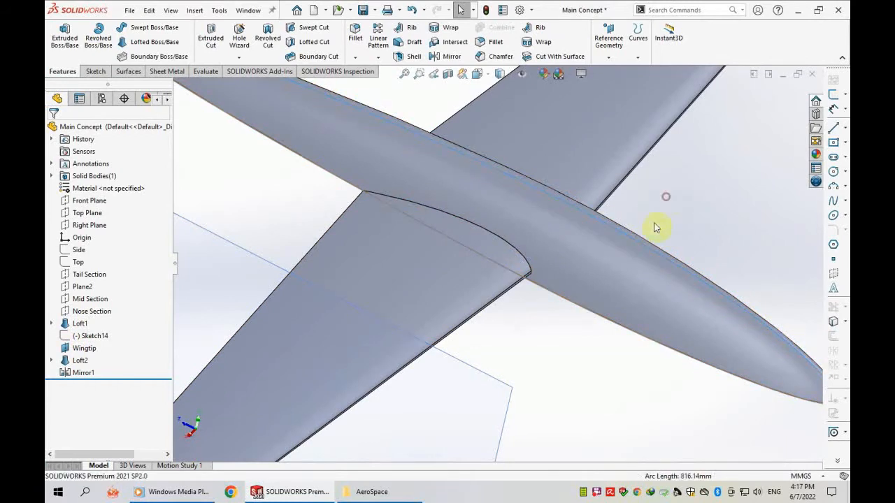
{"action": "left_click", "coordinate": [475, 256]}
{"action": "left_click", "coordinate": [538, 321]}
{"action": "left_click", "coordinate": [485, 385]}
{"action": "left_click", "coordinate": [532, 352]}
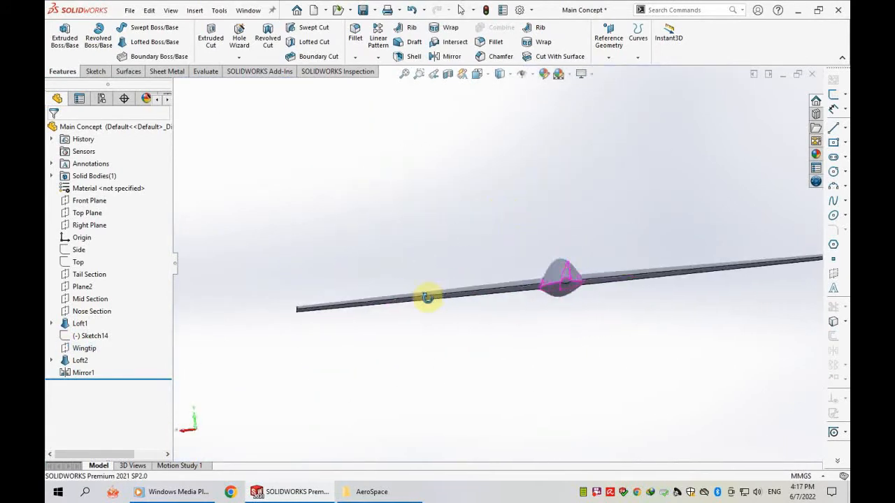
Fillet the edges where both wings meet the fuselage with a 5 mm radius.
{"action": "scroll", "coordinate": [559, 275], "scroll_direction": "down", "scroll_amount": 10}
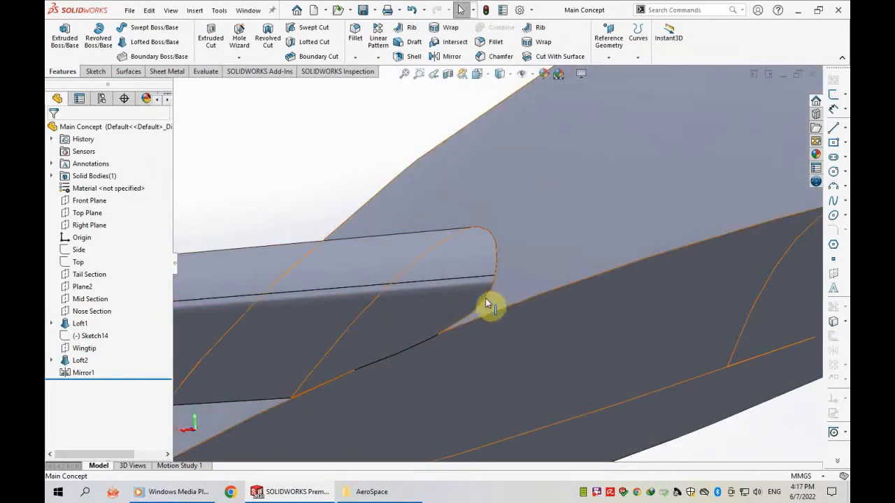
{"action": "left_click", "coordinate": [541, 299]}
{"action": "left_click", "coordinate": [588, 264]}
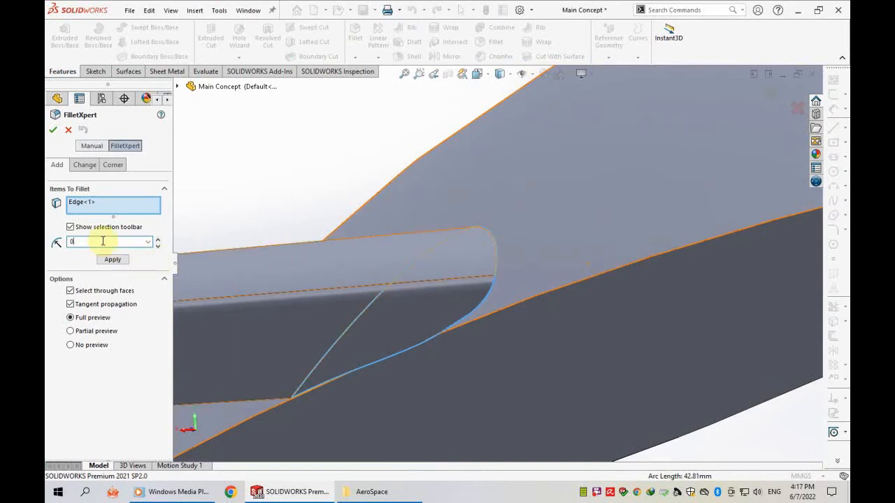
{"action": "type", "text": "5"}
{"action": "key", "text": "Return"}
{"action": "middle_click_drag", "start_coordinate": [394, 305], "coordinate": [440, 300]}
{"action": "left_click", "coordinate": [403, 272]}
{"action": "right_click", "coordinate": [607, 379]}
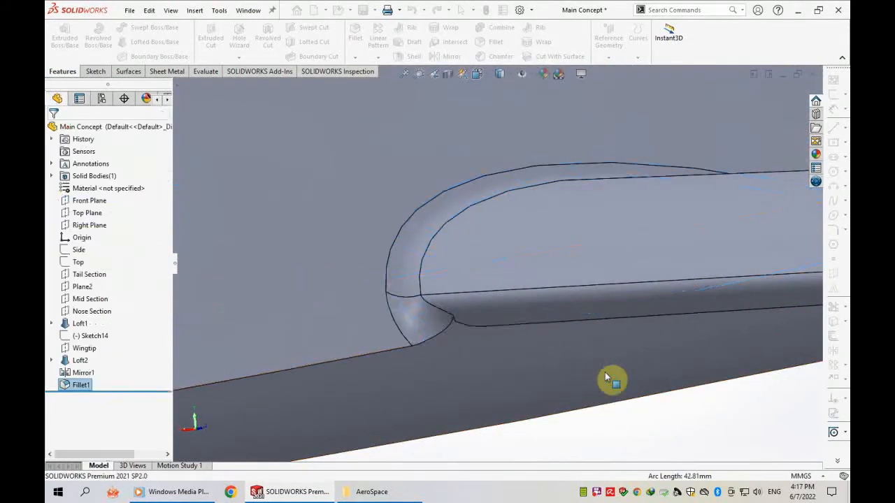
Start a new sketch on the small flat face at the fuselage's tail end.
{"action": "mouse_move", "coordinate": [422, 350]}
{"action": "middle_mouse_down"}
{"action": "mouse_move", "coordinate": [449, 342]}
{"action": "mouse_move", "coordinate": [451, 320]}
{"action": "mouse_move", "coordinate": [429, 385]}
{"action": "mouse_move", "coordinate": [398, 392]}
{"action": "mouse_move", "coordinate": [258, 372]}
{"action": "mouse_move", "coordinate": [573, 326]}
{"action": "mouse_move", "coordinate": [534, 407]}
{"action": "mouse_move", "coordinate": [594, 296]}
{"action": "mouse_move", "coordinate": [464, 214]}
{"action": "mouse_move", "coordinate": [491, 217]}
{"action": "mouse_move", "coordinate": [479, 132]}
{"action": "mouse_move", "coordinate": [479, 343]}
{"action": "mouse_move", "coordinate": [573, 320]}
{"action": "mouse_move", "coordinate": [525, 286]}
{"action": "middle_mouse_up"}
{"action": "left_click", "coordinate": [374, 138]}
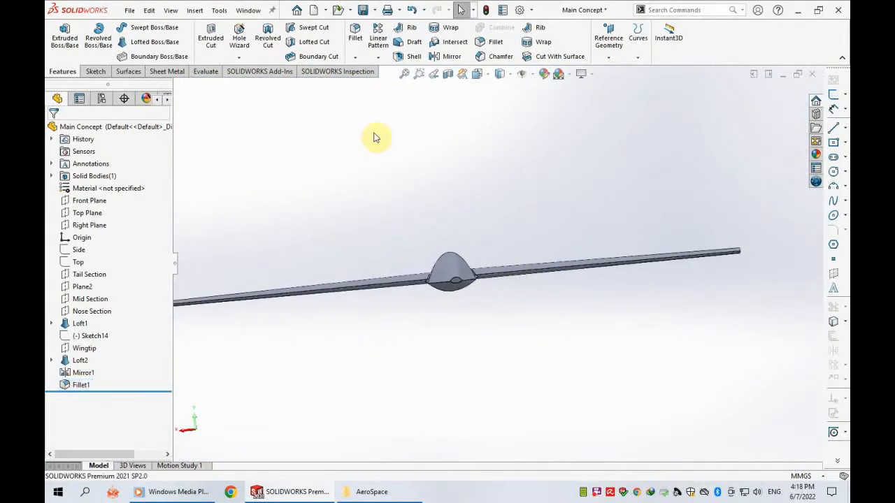
{"action": "scroll", "coordinate": [472, 319], "scroll_direction": "up", "scroll_amount": 3}
{"action": "middle_click_drag", "start_coordinate": [432, 309], "coordinate": [599, 304]}
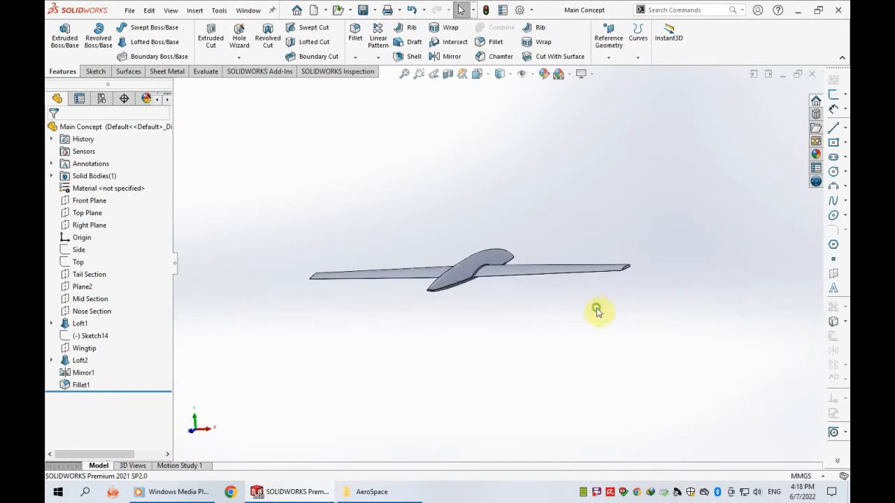
{"action": "scroll", "coordinate": [455, 286], "scroll_direction": "down", "scroll_amount": 10}
{"action": "left_click", "coordinate": [474, 298]}
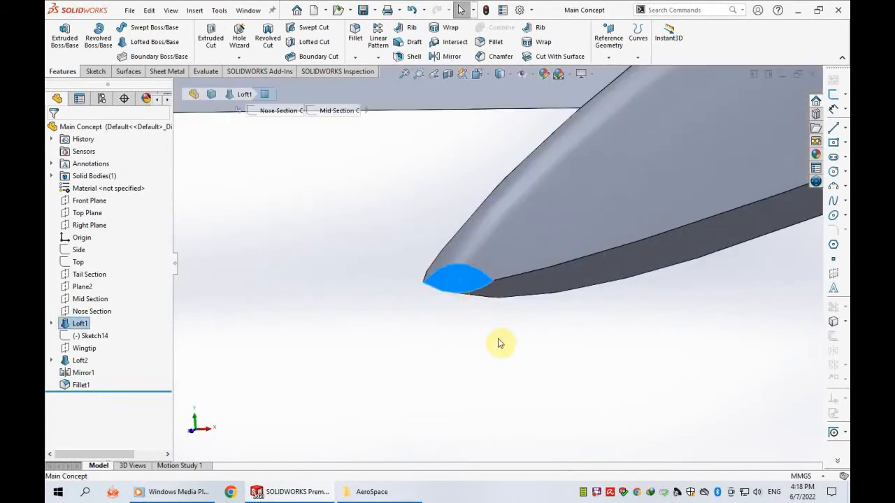
{"action": "left_click", "coordinate": [834, 95]}
Draw a construction triangle from the origin with a sloped line, a vertical side and a base about 185 mm long, made horizontal.
{"action": "left_click", "coordinate": [832, 145]}
{"action": "scroll", "coordinate": [524, 251], "scroll_direction": "down", "scroll_amount": 6}
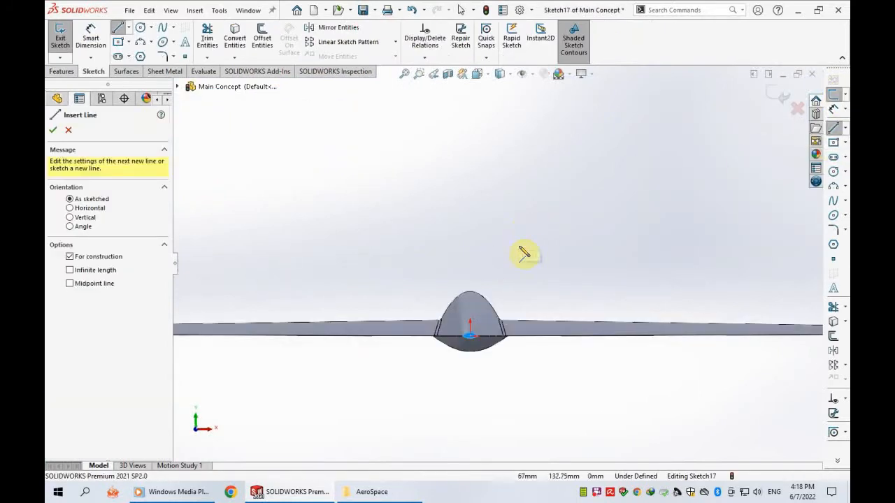
{"action": "left_click", "coordinate": [448, 311]}
{"action": "scroll", "coordinate": [553, 273], "scroll_direction": "up", "scroll_amount": 6}
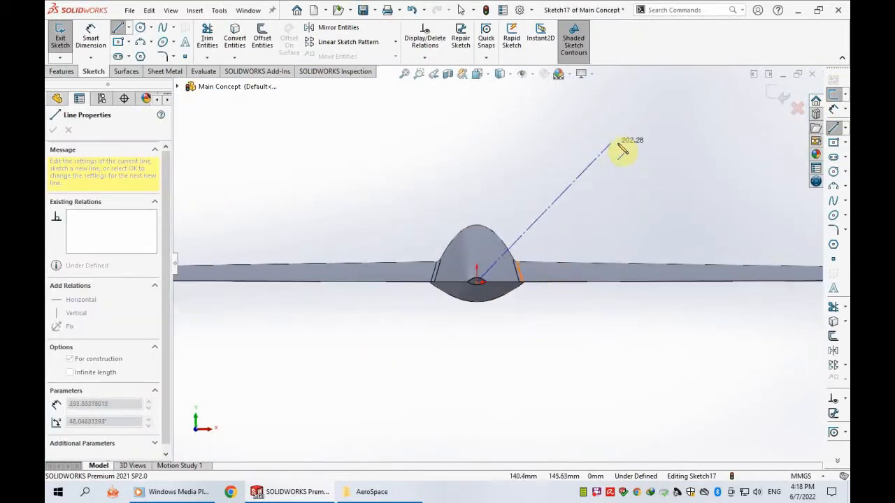
{"action": "left_click", "coordinate": [652, 149]}
{"action": "scroll", "coordinate": [615, 216], "scroll_direction": "down", "scroll_amount": 3}
{"action": "left_click", "coordinate": [636, 341]}
{"action": "left_click", "coordinate": [324, 342]}
{"action": "left_click", "coordinate": [625, 334]}
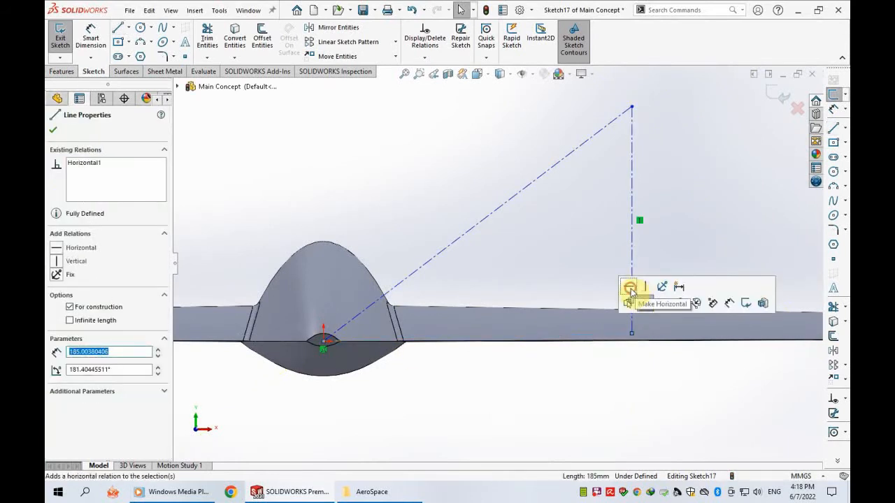
{"action": "left_click", "coordinate": [629, 288]}
Dimension the angle between the sloped centerline and the horizontal base at 33°.
{"action": "right_click_drag", "start_coordinate": [653, 259], "coordinate": [653, 217]}
{"action": "left_click", "coordinate": [523, 341]}
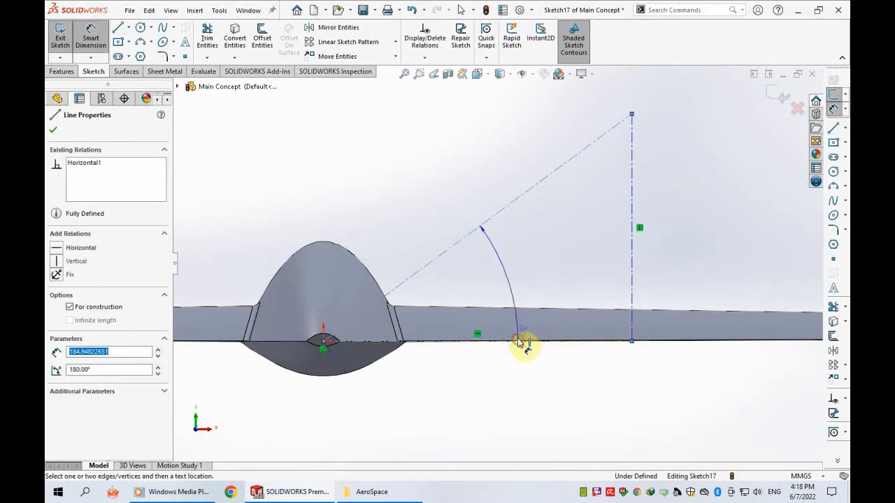
{"action": "left_click", "coordinate": [510, 291]}
{"action": "key", "text": "Return"}
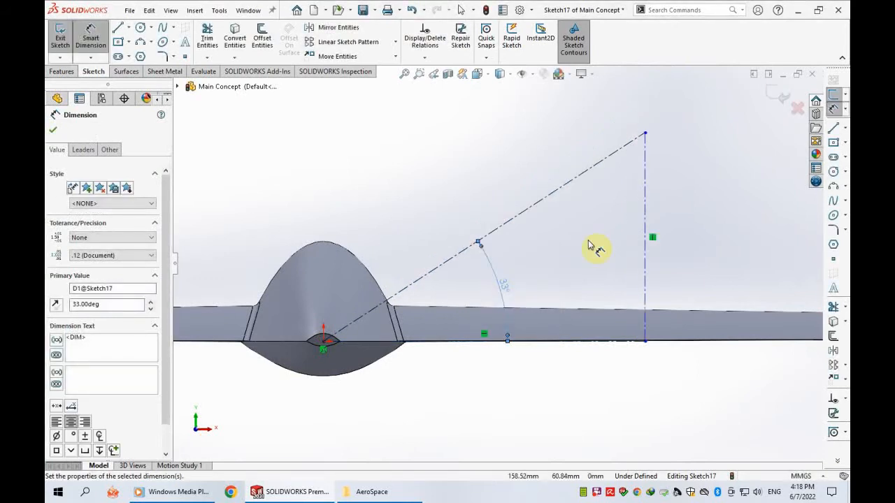
Dimension the sloped centerline's length at 350 mm.
{"action": "left_click", "coordinate": [462, 256]}
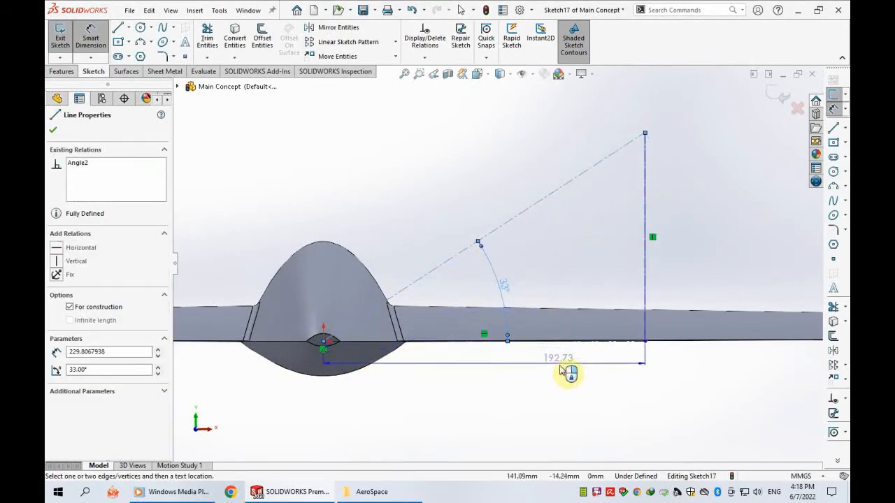
{"action": "left_click", "coordinate": [553, 292]}
{"action": "type", "text": "350"}
{"action": "key", "text": "Return"}
{"action": "scroll", "coordinate": [579, 354], "scroll_direction": "up", "scroll_amount": 5}
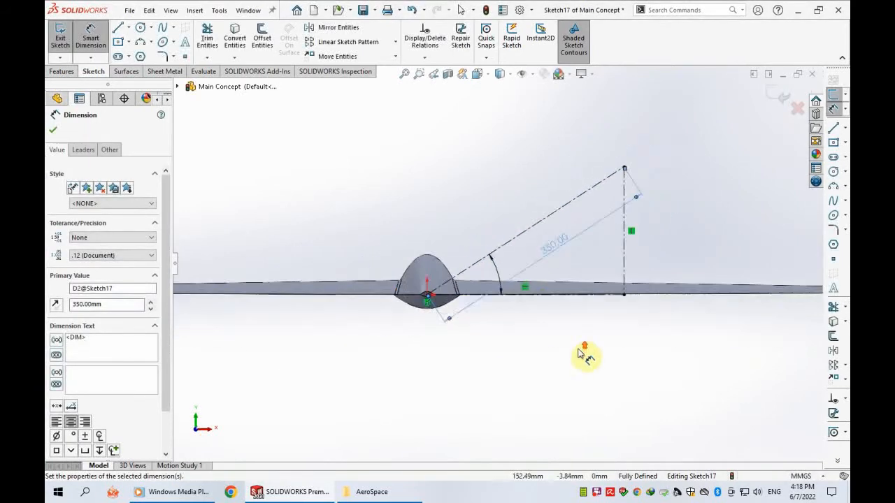
Change the sloped centerline's length to 300 mm and exit the sketch.
{"action": "double_click", "coordinate": [549, 251]}
{"action": "key", "text": "Return"}
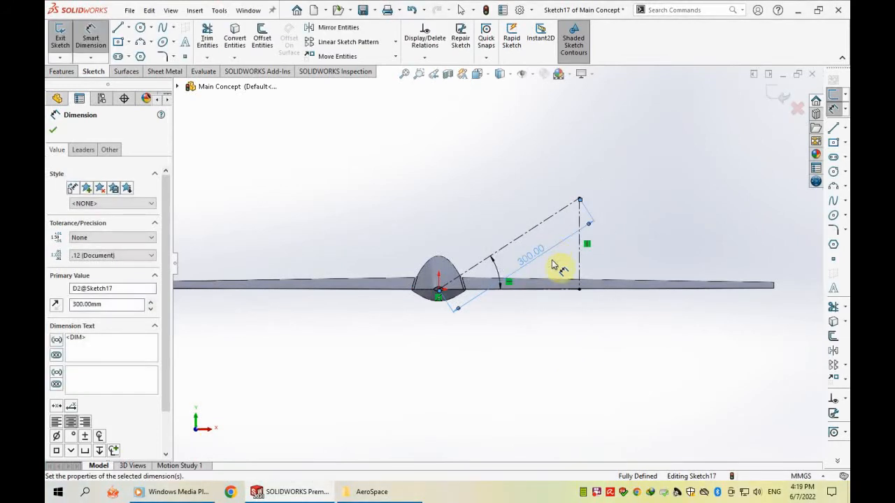
{"action": "left_click", "coordinate": [782, 91]}
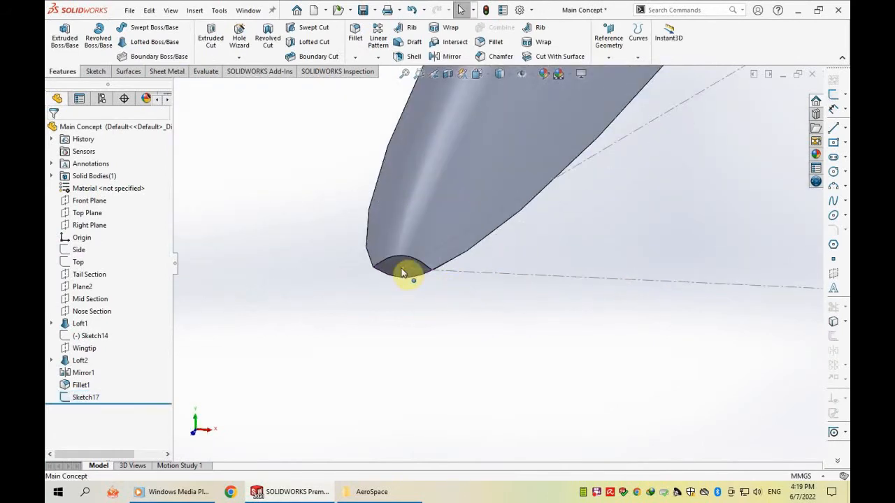
Create a reference plane perpendicular to the sloped centerline through its endpoint on the tail face.
{"action": "left_click", "coordinate": [403, 273]}
{"action": "left_click", "coordinate": [609, 41]}
{"action": "left_click", "coordinate": [609, 71]}
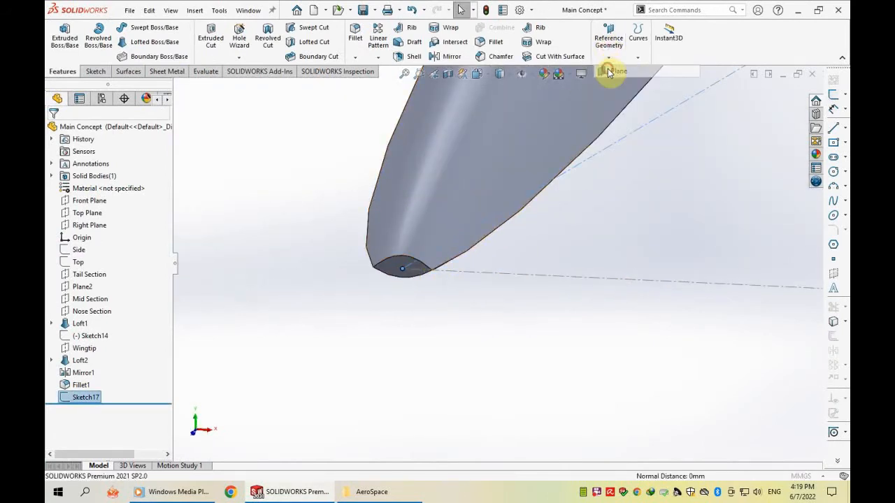
{"action": "left_click", "coordinate": [53, 133]}
{"action": "scroll", "coordinate": [467, 345], "scroll_direction": "up", "scroll_amount": 4}
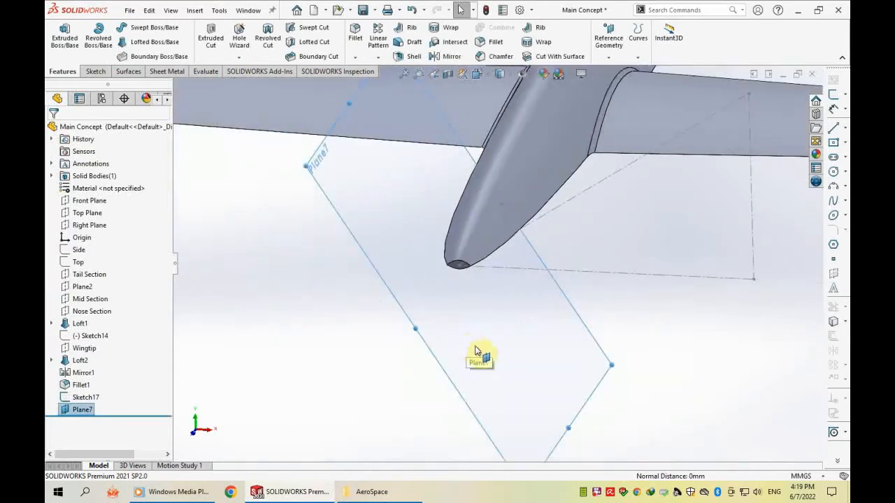
Create a second reference plane perpendicular to the sloped centerline at its outer endpoint, and hide that plane.
{"action": "scroll", "coordinate": [475, 351], "scroll_direction": "up", "scroll_amount": 3}
{"action": "left_click", "coordinate": [602, 193]}
{"action": "left_click", "coordinate": [608, 41]}
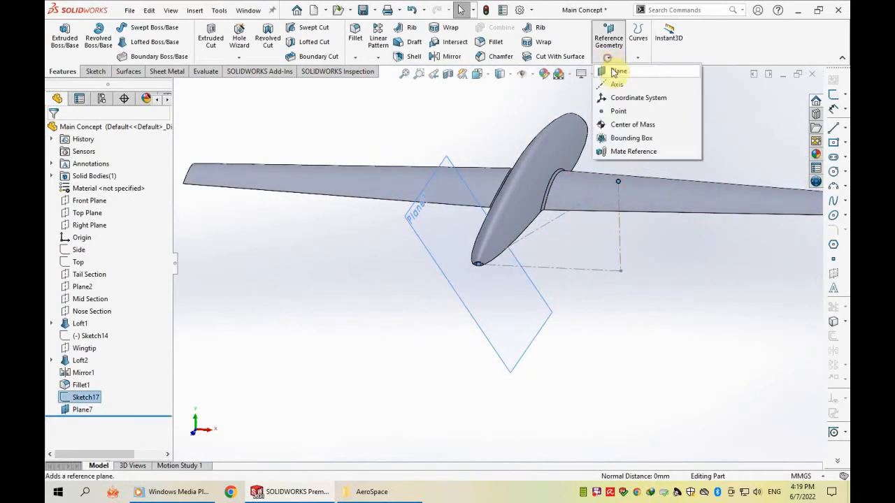
{"action": "left_click", "coordinate": [615, 72]}
{"action": "left_click", "coordinate": [771, 88]}
{"action": "middle_click_drag", "start_coordinate": [715, 194], "coordinate": [561, 309]}
{"action": "scroll", "coordinate": [561, 310], "scroll_direction": "up", "scroll_amount": 2}
{"action": "left_click", "coordinate": [561, 310]}
{"action": "left_click", "coordinate": [623, 277]}
On Plane7, sketch a horizontal centerline about 215 mm long from the origin along the fuselage toward the wings.
{"action": "left_click", "coordinate": [420, 391]}
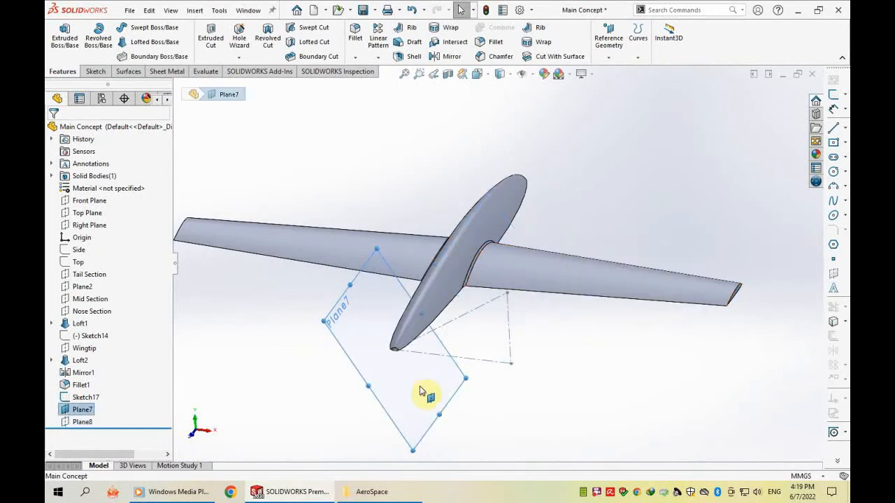
{"action": "key", "text": "ctrl+8"}
{"action": "left_click", "coordinate": [844, 128]}
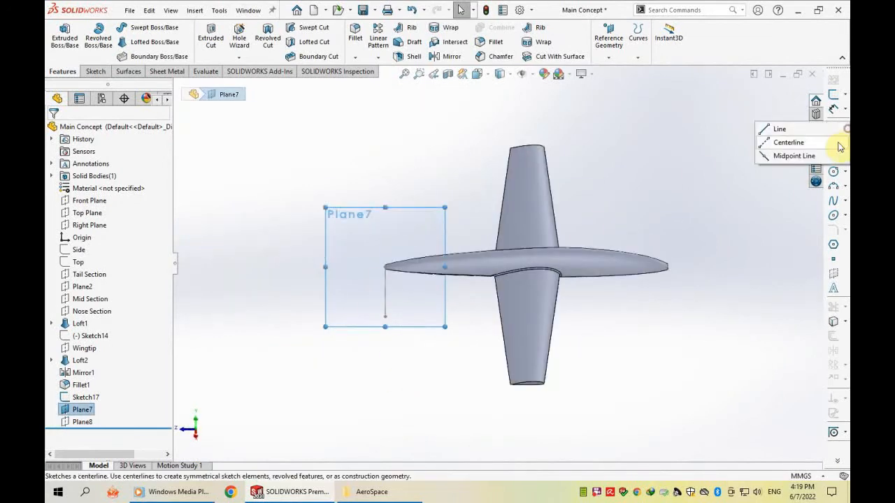
{"action": "left_click", "coordinate": [838, 145]}
{"action": "scroll", "coordinate": [398, 290], "scroll_direction": "down", "scroll_amount": 3}
{"action": "left_click_drag", "start_coordinate": [383, 245], "coordinate": [544, 244]}
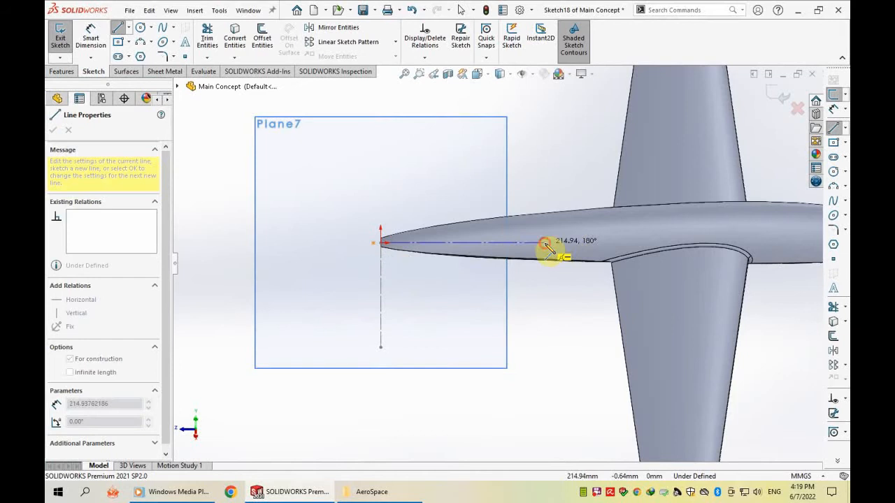
{"action": "key", "text": "Escape"}
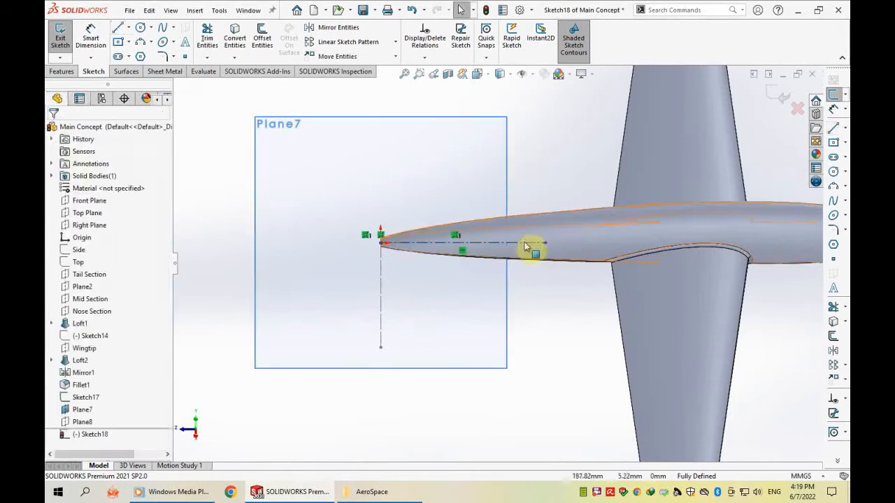
{"action": "left_click", "coordinate": [834, 216]}
{"action": "scroll", "coordinate": [532, 252], "scroll_direction": "down", "scroll_amount": 2}
{"action": "left_click", "coordinate": [445, 245]}
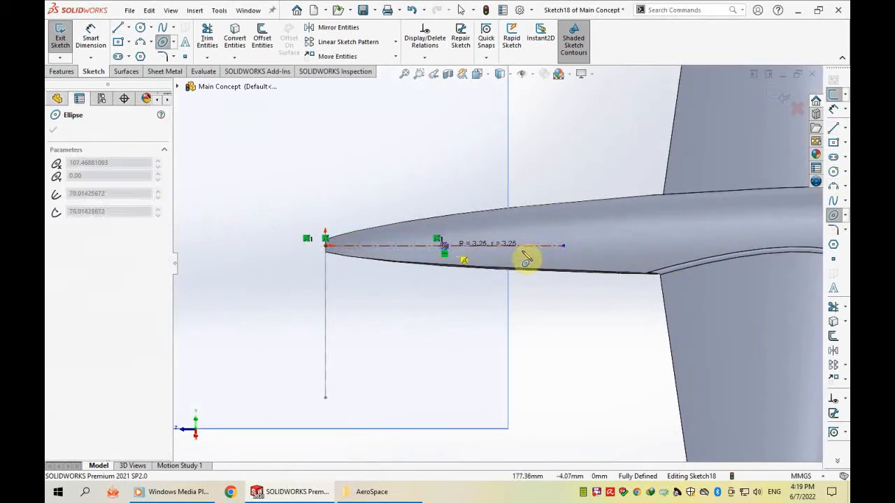
{"action": "left_click", "coordinate": [564, 245]}
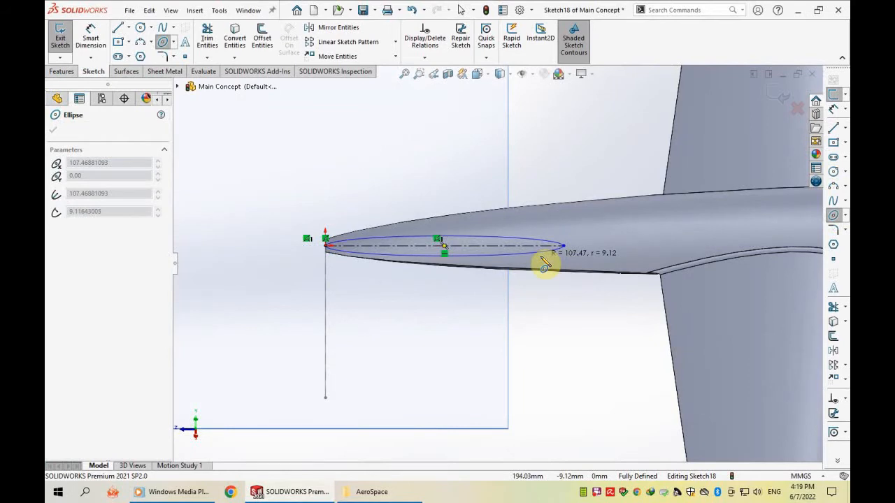
{"action": "key", "text": "Escape"}
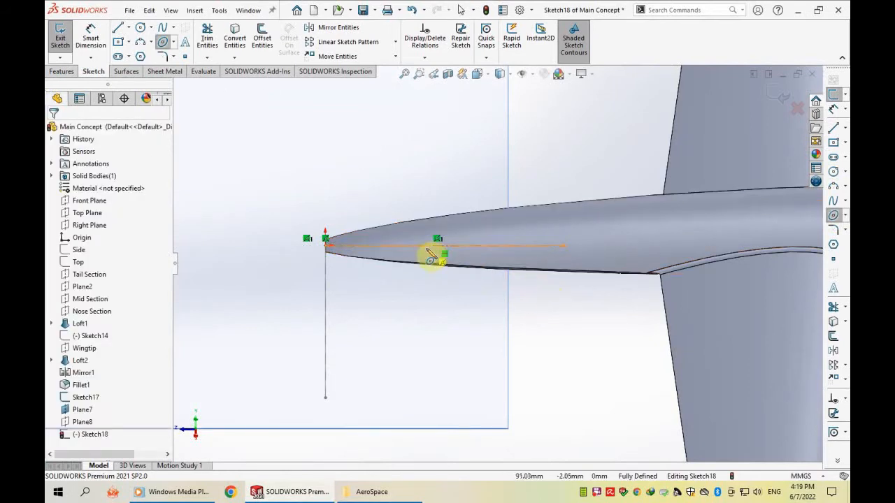
Draw an ellipse about 19 mm wide centered on the centerline, with its long axis ending at the centerline's forward endpoint.
{"action": "left_click", "coordinate": [476, 245]}
{"action": "left_click", "coordinate": [564, 246]}
{"action": "left_click", "coordinate": [558, 257]}
Dimension the ellipse's short axis at 20 mm.
{"action": "key", "text": "d"}
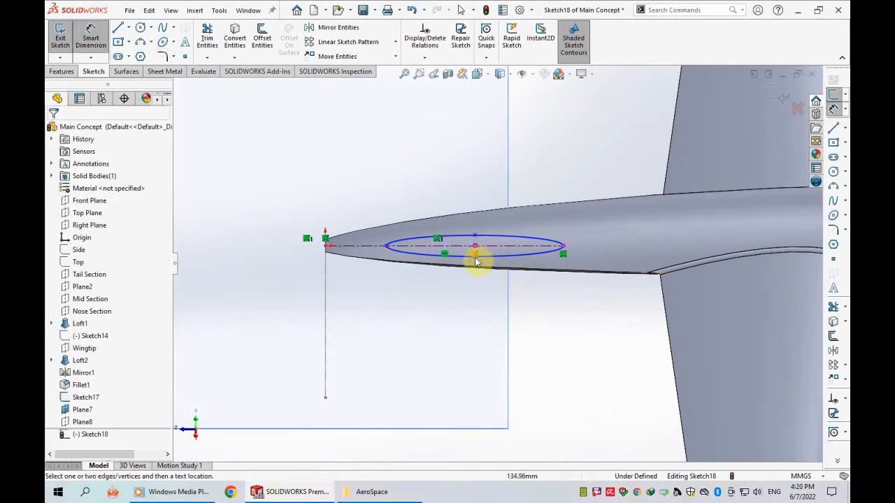
{"action": "scroll", "coordinate": [475, 261], "scroll_direction": "down", "scroll_amount": 3}
{"action": "left_click", "coordinate": [487, 214]}
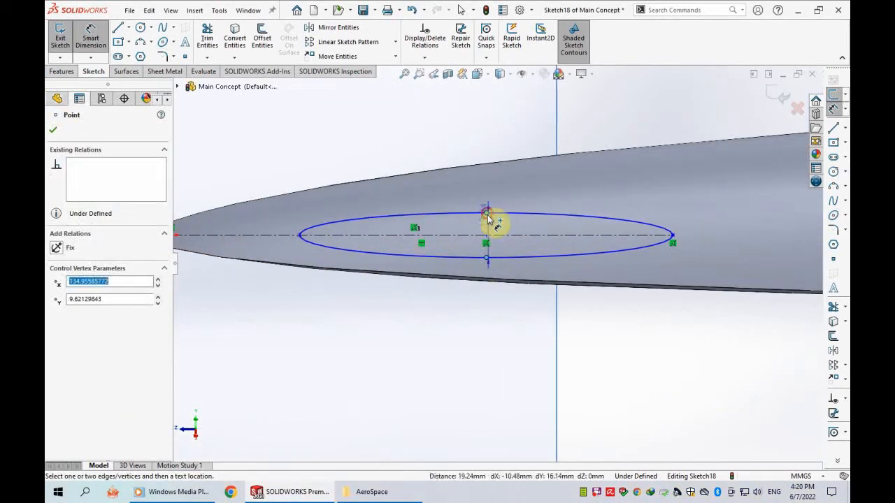
{"action": "scroll", "coordinate": [450, 248], "scroll_direction": "up", "scroll_amount": 3}
{"action": "left_click", "coordinate": [297, 251]}
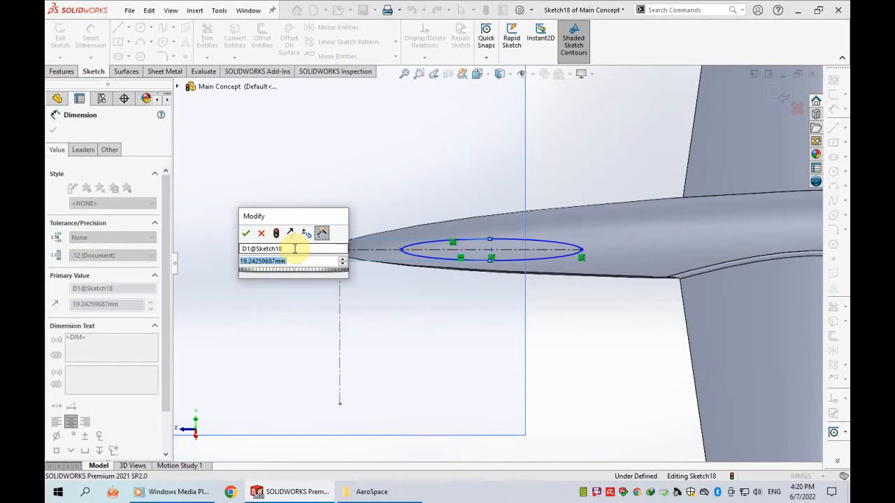
{"action": "type", "text": "20"}
{"action": "key", "text": "Return"}
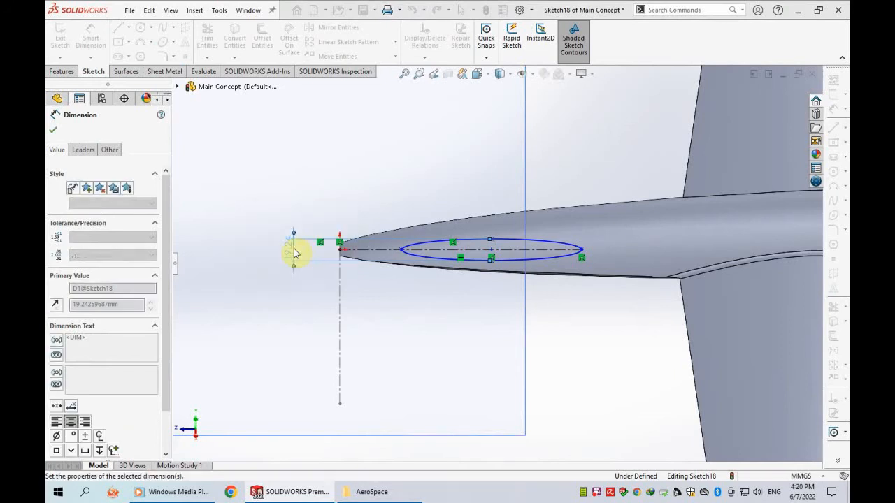
Dimension the ellipse's long axis at 150 mm.
{"action": "left_click", "coordinate": [586, 255]}
{"action": "left_click", "coordinate": [496, 320]}
{"action": "type", "text": "150"}
{"action": "key", "text": "Return"}
{"action": "scroll", "coordinate": [499, 320], "scroll_direction": "up", "scroll_amount": 3}
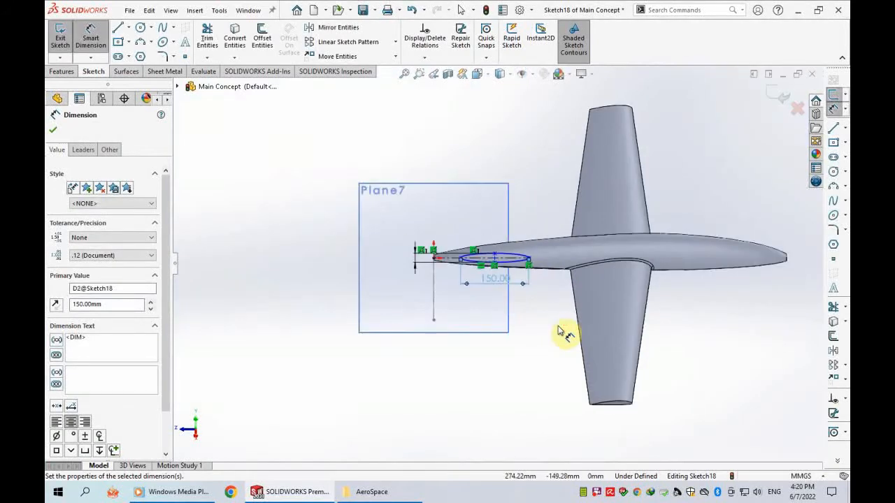
Dimension the gap between the ellipse's aft endpoint and the origin at 60 mm, and exit the sketch.
{"action": "scroll", "coordinate": [516, 278], "scroll_direction": "down", "scroll_amount": 3}
{"action": "key", "text": "Escape"}
{"action": "left_click", "coordinate": [419, 245]}
{"action": "left_click", "coordinate": [564, 336]}
{"action": "key", "text": "d"}
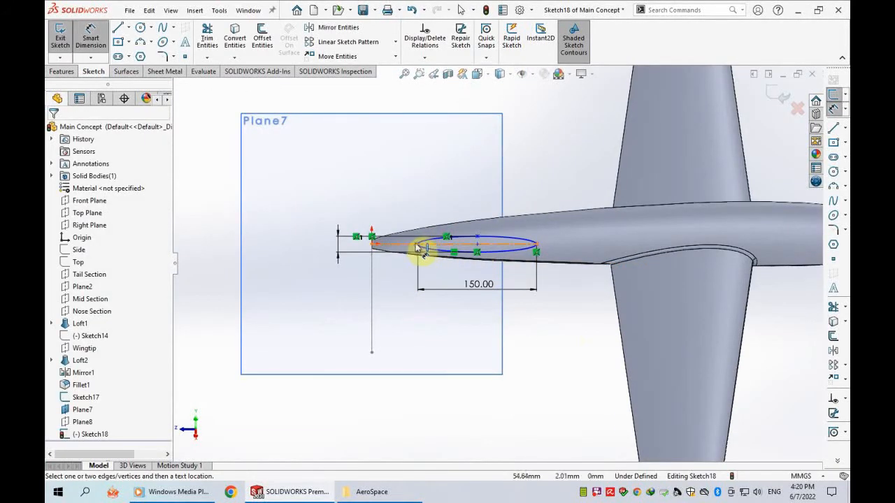
{"action": "left_click", "coordinate": [418, 244]}
{"action": "left_click", "coordinate": [372, 244]}
{"action": "left_click", "coordinate": [397, 297]}
{"action": "type", "text": "60"}
{"action": "key", "text": "Return"}
{"action": "scroll", "coordinate": [580, 336], "scroll_direction": "up", "scroll_amount": 2}
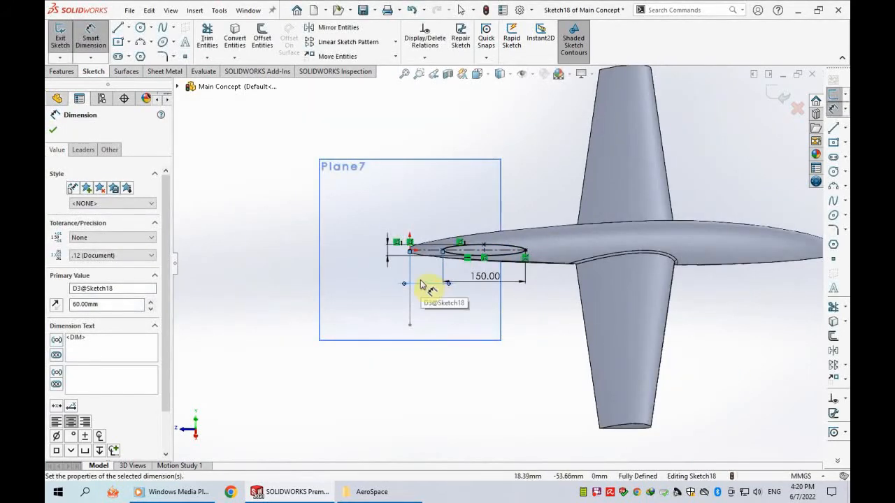
{"action": "mouse_move", "coordinate": [455, 296]}
{"action": "middle_mouse_down"}
{"action": "mouse_move", "coordinate": [543, 252]}
{"action": "mouse_move", "coordinate": [525, 285]}
{"action": "mouse_move", "coordinate": [454, 309]}
{"action": "middle_mouse_up"}
{"action": "left_click", "coordinate": [778, 97]}
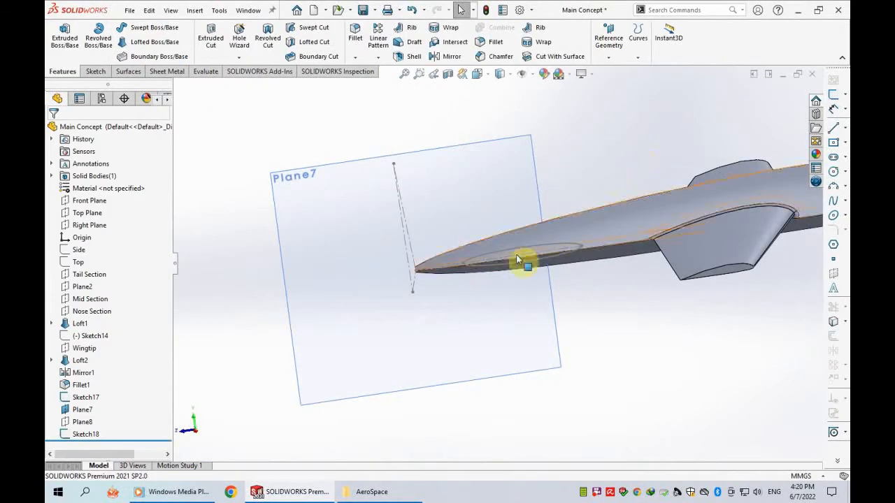
Show Plane8 and start a new sketch on it.
{"action": "scroll", "coordinate": [500, 265], "scroll_direction": "up", "scroll_amount": 3}
{"action": "left_click", "coordinate": [83, 422]}
{"action": "left_click", "coordinate": [105, 404]}
{"action": "left_click", "coordinate": [426, 339]}
{"action": "mouse_move", "coordinate": [426, 339]}
{"action": "middle_mouse_down"}
{"action": "mouse_move", "coordinate": [487, 291]}
{"action": "mouse_move", "coordinate": [528, 206]}
{"action": "middle_mouse_up"}
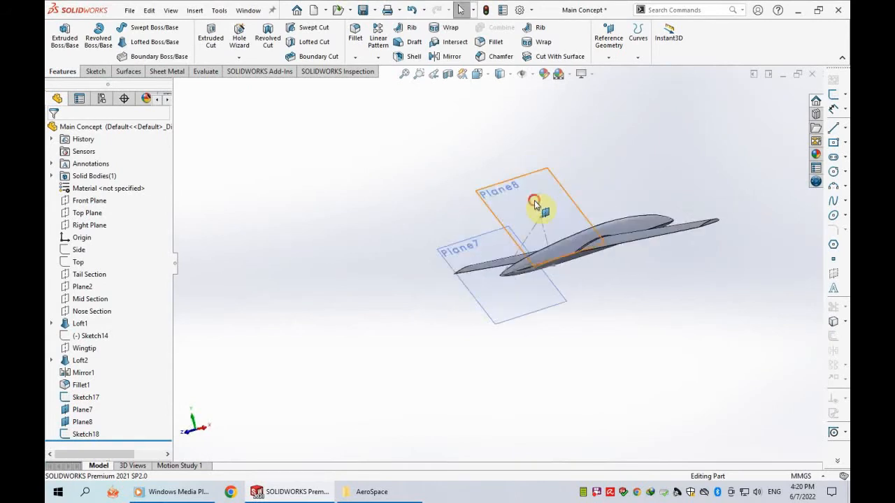
{"action": "left_click", "coordinate": [528, 206]}
{"action": "left_click", "coordinate": [833, 95]}
Draw an ellipse about 101 mm long and 11 mm wide on Plane8, centered on the line running along the fuselage.
{"action": "scroll", "coordinate": [474, 299], "scroll_direction": "down", "scroll_amount": 5}
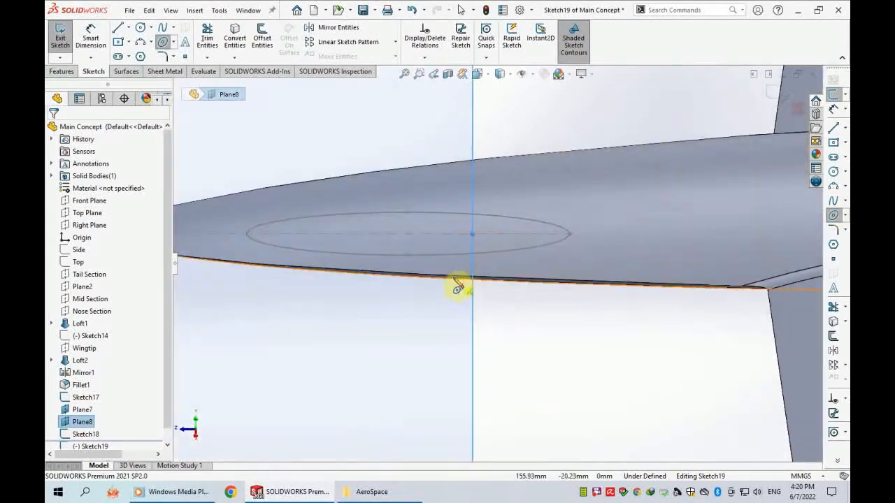
{"action": "left_click", "coordinate": [348, 234]}
{"action": "left_click", "coordinate": [458, 233]}
{"action": "left_click", "coordinate": [453, 244]}
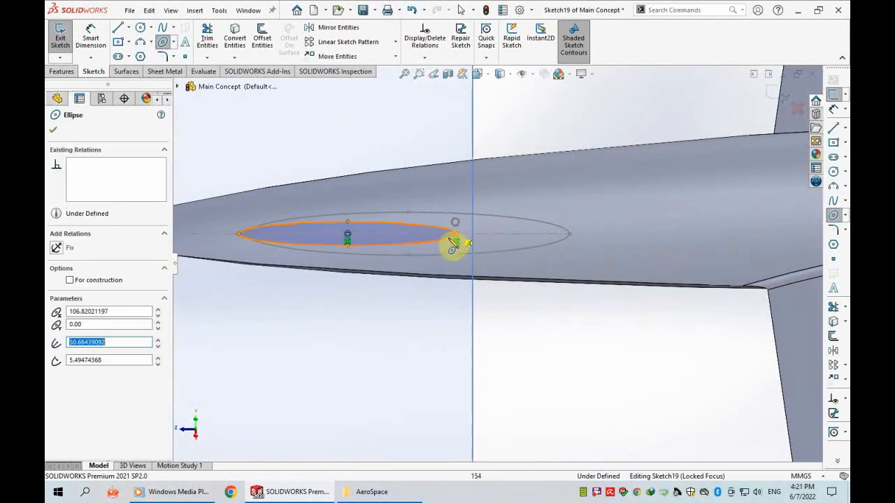
Dimension the short axis of the Plane8 ellipse at 10 mm.
{"action": "key", "text": "d"}
{"action": "left_click", "coordinate": [348, 245]}
{"action": "left_click", "coordinate": [348, 222]}
{"action": "scroll", "coordinate": [377, 241], "scroll_direction": "up", "scroll_amount": 3}
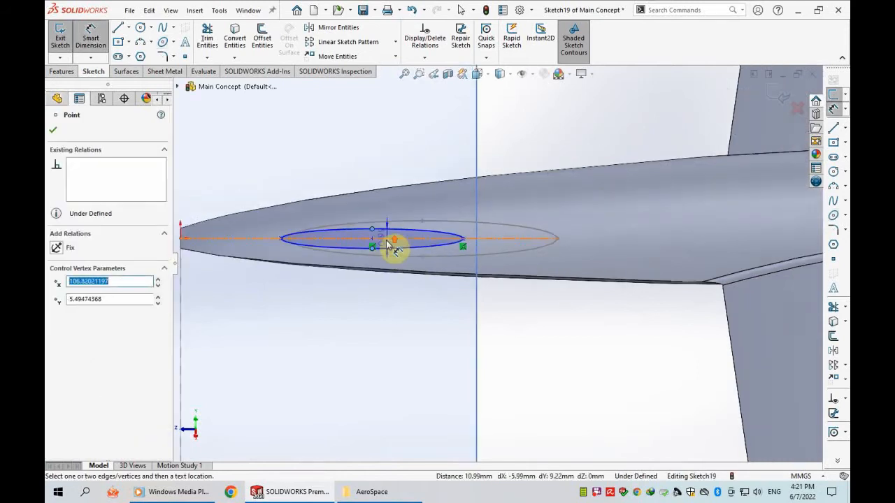
{"action": "left_click", "coordinate": [250, 247]}
{"action": "left_click", "coordinate": [250, 246]}
{"action": "type", "text": "10"}
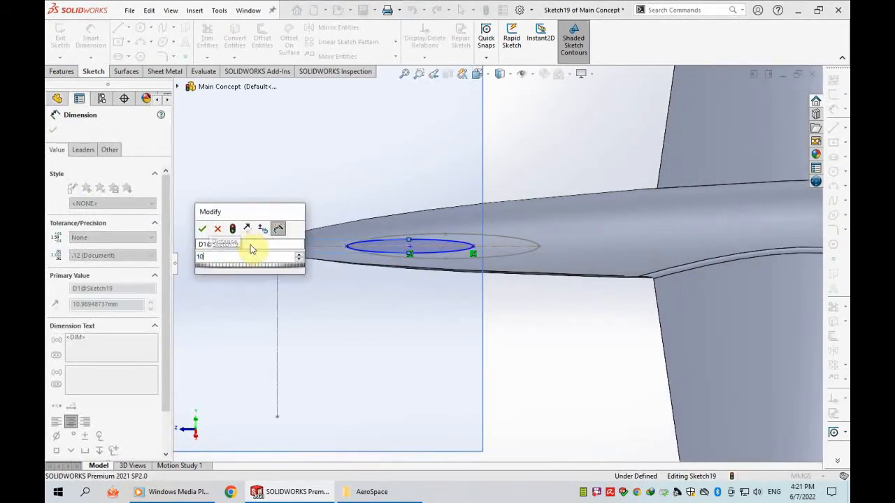
{"action": "key", "text": "Return"}
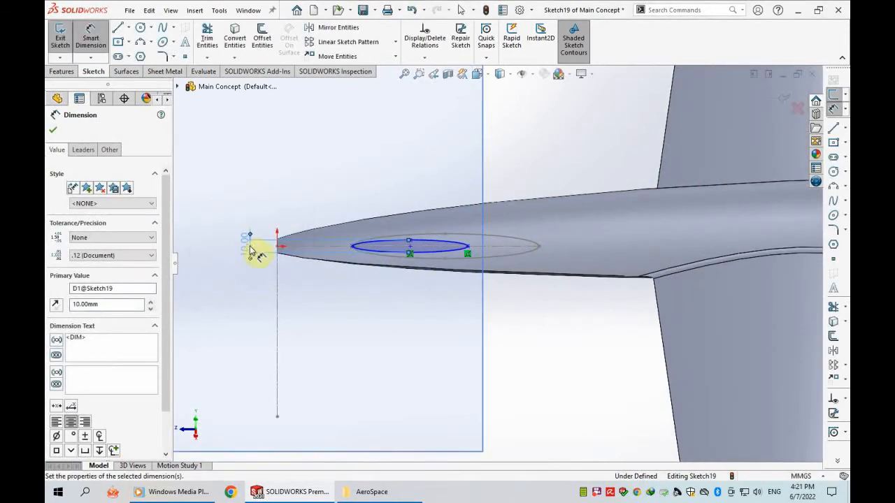
Dimension the long axis of the Plane8 ellipse at 100 mm.
{"action": "left_click", "coordinate": [353, 247]}
{"action": "left_click", "coordinate": [468, 251]}
{"action": "left_click", "coordinate": [408, 310]}
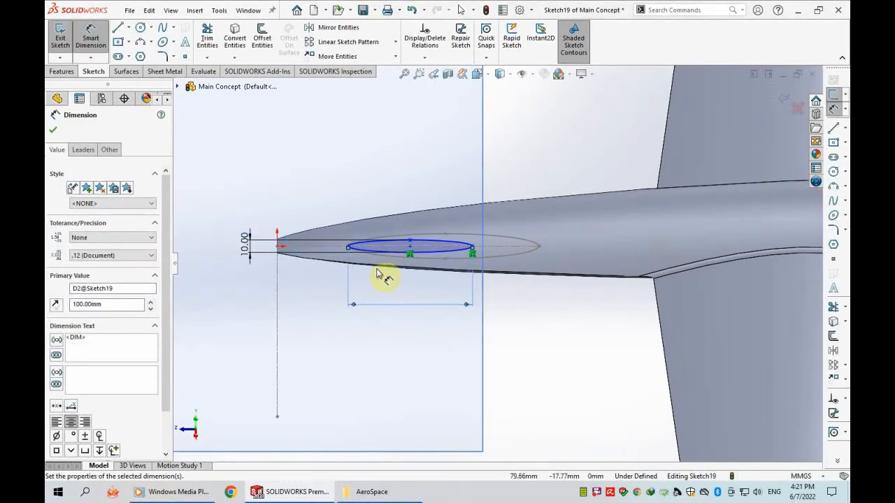
Dimension the distance from the Plane8 ellipse's aft endpoint to the tail-end point at 20 mm, and exit the sketch.
{"action": "scroll", "coordinate": [350, 251], "scroll_direction": "down", "scroll_amount": 4}
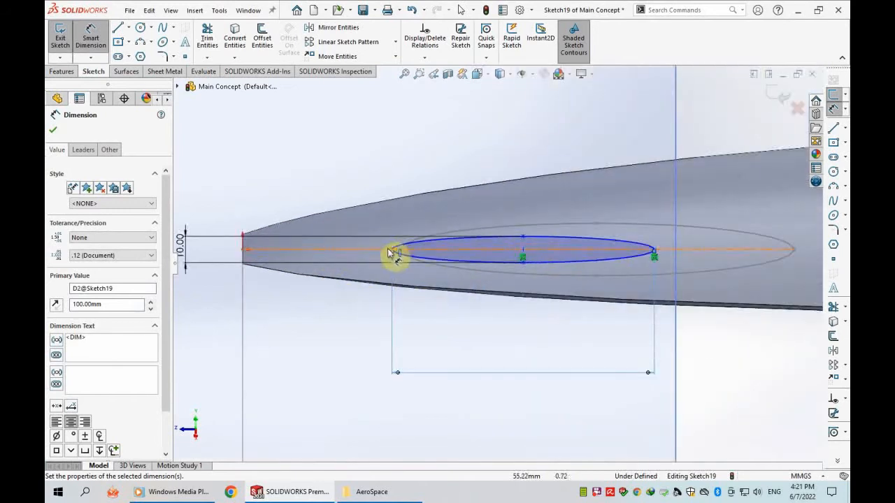
{"action": "left_click", "coordinate": [391, 250]}
{"action": "left_click", "coordinate": [242, 251]}
{"action": "scroll", "coordinate": [497, 264], "scroll_direction": "up", "scroll_amount": 5}
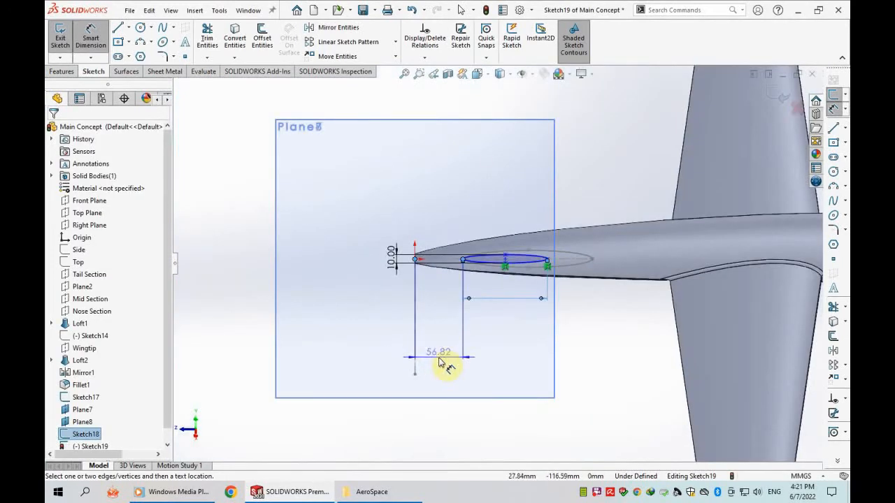
{"action": "left_click", "coordinate": [440, 360]}
{"action": "type", "text": "20"}
{"action": "key", "text": "Return"}
{"action": "mouse_move", "coordinate": [435, 356]}
{"action": "middle_mouse_down"}
{"action": "mouse_move", "coordinate": [459, 363]}
{"action": "mouse_move", "coordinate": [459, 271]}
{"action": "mouse_move", "coordinate": [369, 326]}
{"action": "mouse_move", "coordinate": [363, 313]}
{"action": "middle_mouse_up"}
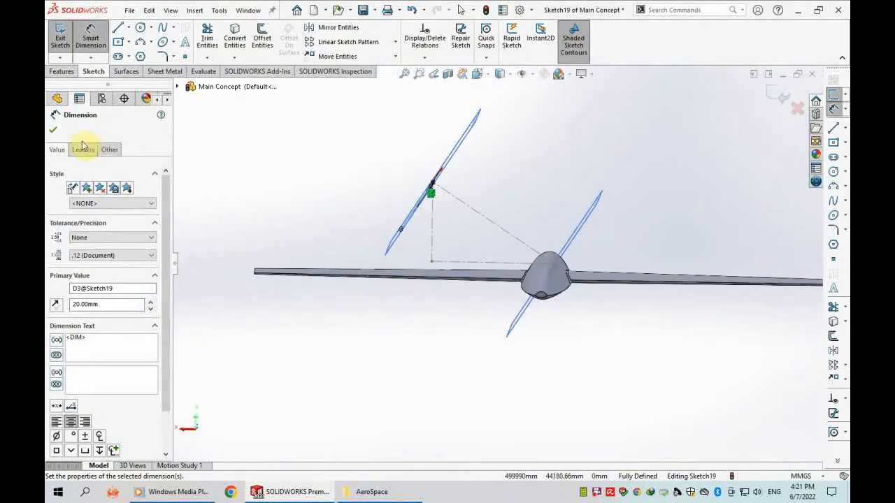
{"action": "left_click", "coordinate": [52, 130]}
{"action": "left_click", "coordinate": [771, 85]}
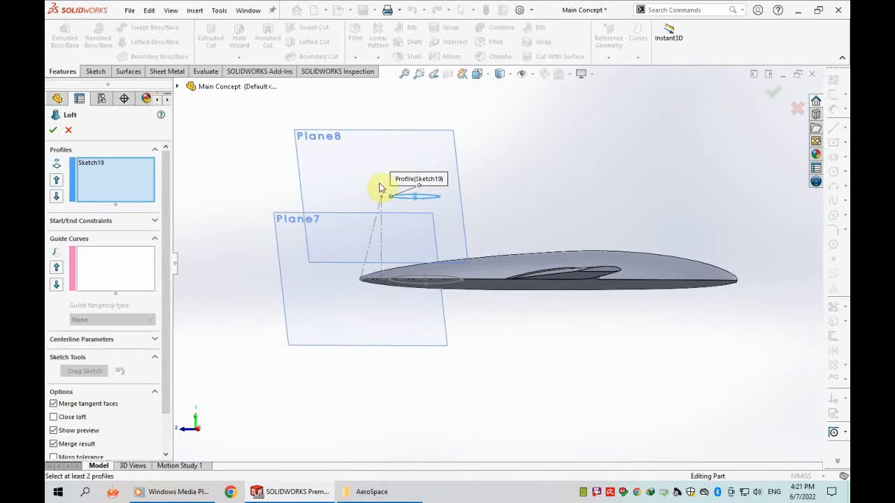
Loft the tail fin between the smaller ellipse on Plane8 and the larger ellipse on Plane7.
{"action": "left_click", "coordinate": [413, 283]}
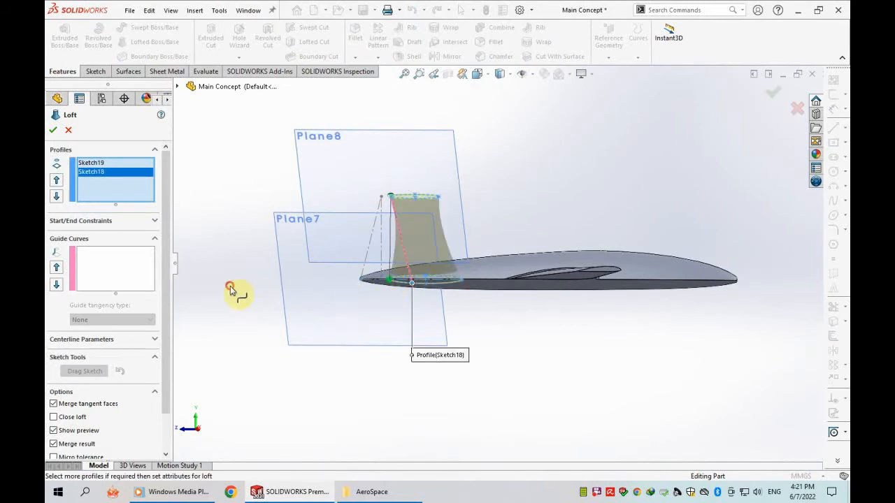
{"action": "left_click", "coordinate": [51, 131]}
{"action": "middle_click_drag", "start_coordinate": [506, 308], "coordinate": [578, 320]}
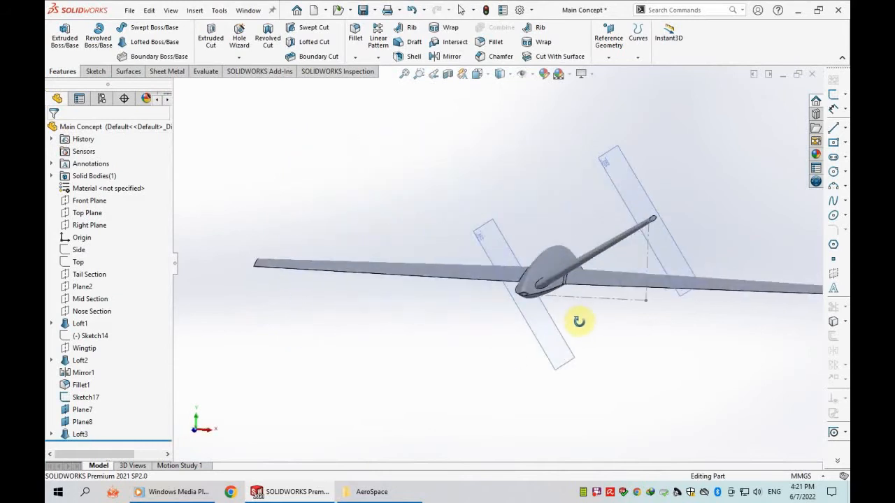
Mirror the lofted tail fin about the Right Plane.
{"action": "scroll", "coordinate": [525, 292], "scroll_direction": "up", "scroll_amount": 5}
{"action": "left_click", "coordinate": [525, 255]}
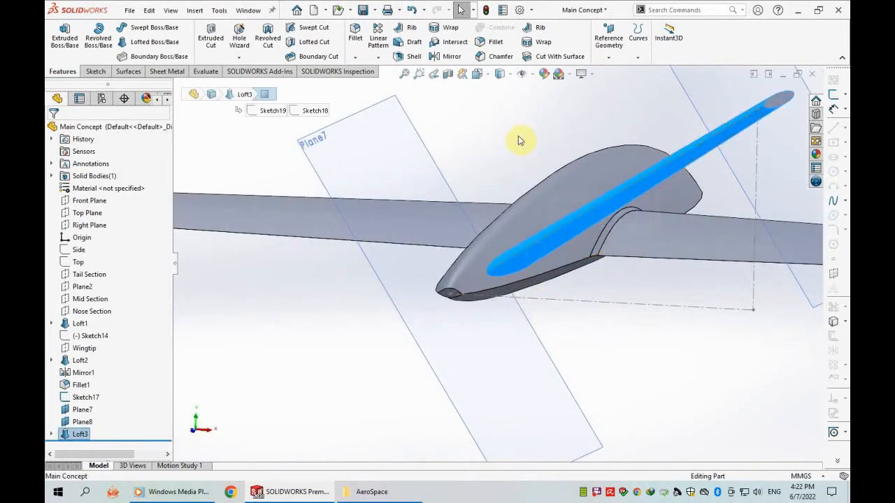
{"action": "left_click", "coordinate": [89, 225], "text": "ctrl"}
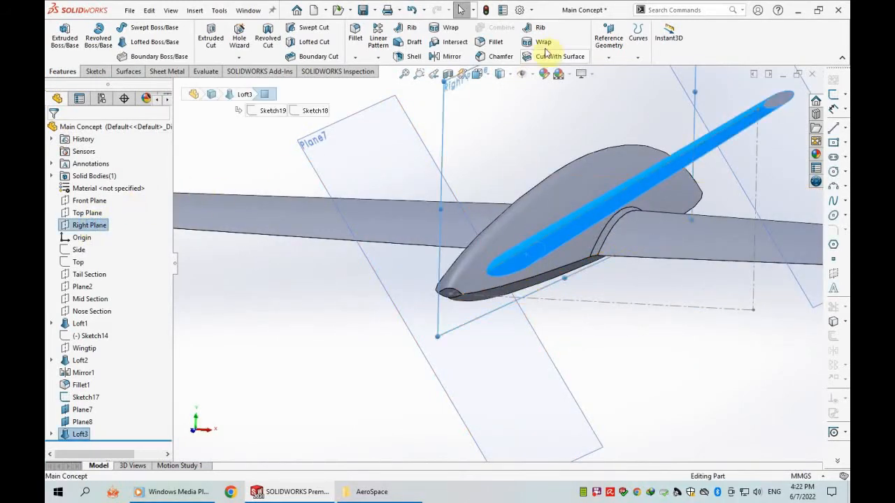
{"action": "left_click", "coordinate": [444, 59]}
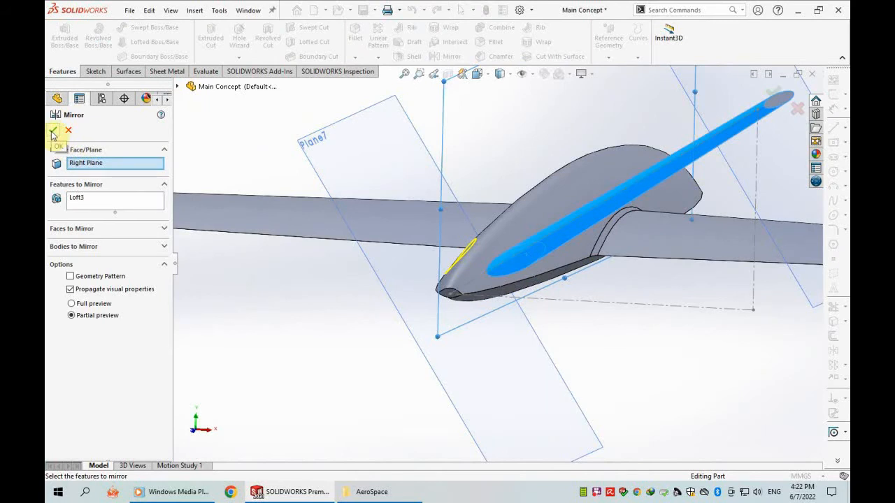
{"action": "left_click", "coordinate": [53, 133]}
Hide Plane7 and Plane8.
{"action": "scroll", "coordinate": [563, 336], "scroll_direction": "down", "scroll_amount": 5}
{"action": "left_click", "coordinate": [658, 235]}
{"action": "left_click", "coordinate": [729, 194]}
Fillet the root edges of both tail fins where they meet the fuselage with a 10 mm radius.
{"action": "middle_click_drag", "start_coordinate": [609, 300], "coordinate": [341, 347]}
{"action": "scroll", "coordinate": [581, 308], "scroll_direction": "up", "scroll_amount": 3}
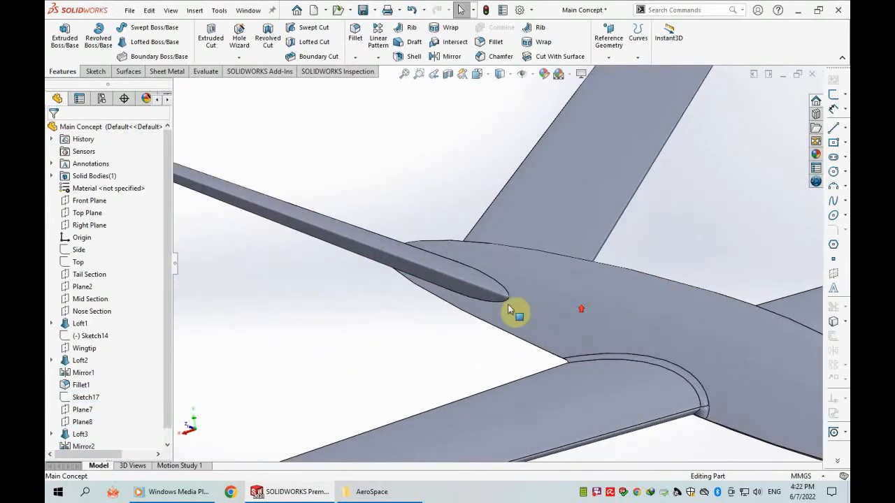
{"action": "left_click", "coordinate": [508, 310]}
{"action": "left_click", "coordinate": [605, 266]}
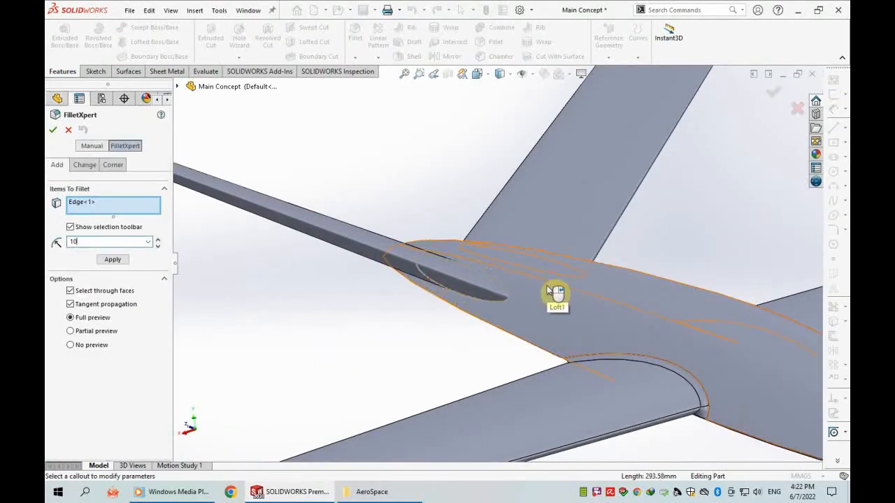
{"action": "left_click", "coordinate": [510, 303]}
{"action": "middle_click_drag", "start_coordinate": [510, 302], "coordinate": [669, 261]}
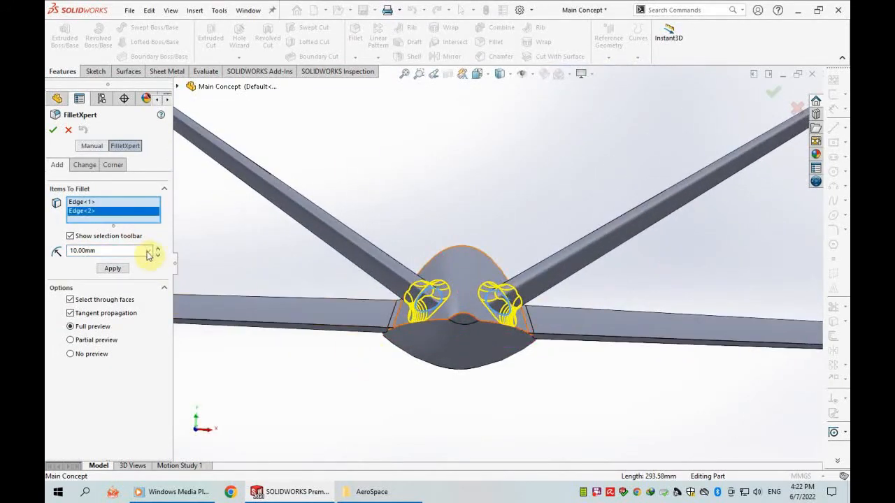
{"action": "middle_click_drag", "start_coordinate": [457, 372], "coordinate": [518, 388]}
{"action": "scroll", "coordinate": [519, 348], "scroll_direction": "up", "scroll_amount": 4}
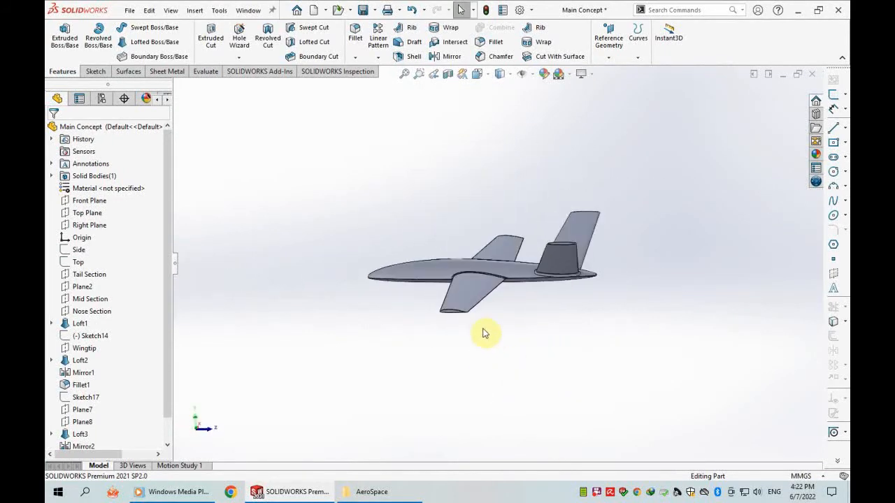
Examine the whole aircraft from the side, rear and above, including the filleted tail fin joints.
{"action": "middle_click_drag", "start_coordinate": [405, 234], "coordinate": [351, 271]}
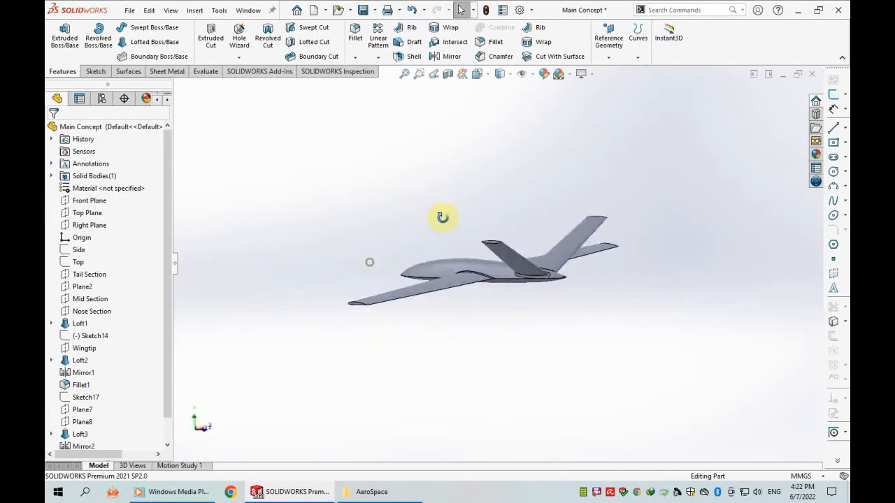
{"action": "middle_click_drag", "start_coordinate": [532, 202], "coordinate": [544, 247]}
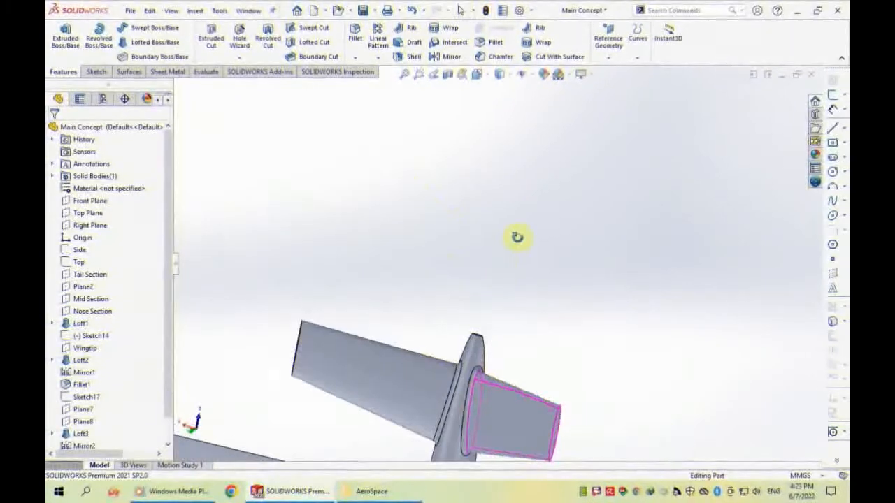
{"action": "scroll", "coordinate": [517, 235], "scroll_direction": "down", "scroll_amount": 5}
{"action": "middle_click_drag", "start_coordinate": [464, 408], "coordinate": [510, 181]}
{"action": "scroll", "coordinate": [491, 299], "scroll_direction": "up", "scroll_amount": 5}
{"action": "middle_click_drag", "start_coordinate": [492, 300], "coordinate": [481, 279]}
{"action": "scroll", "coordinate": [481, 278], "scroll_direction": "down", "scroll_amount": 5}
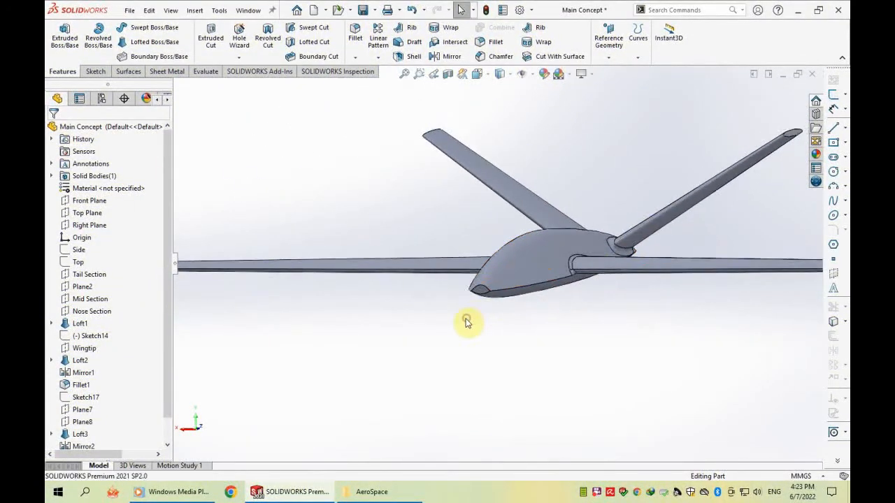
{"action": "middle_click_drag", "start_coordinate": [623, 315], "coordinate": [456, 182]}
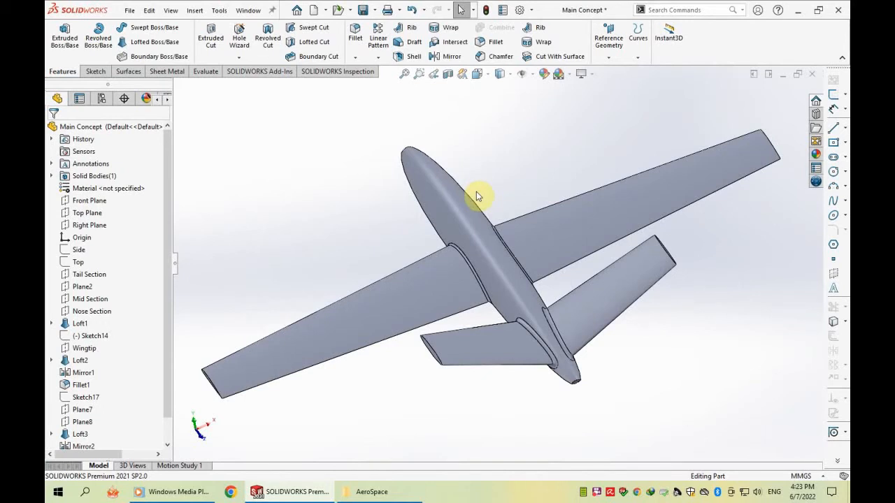
{"action": "middle_click_drag", "start_coordinate": [476, 171], "coordinate": [489, 191]}
Show Sketch17, the construction layout of the angled tail fin.
{"action": "scroll", "coordinate": [143, 320], "scroll_direction": "down", "scroll_amount": 1}
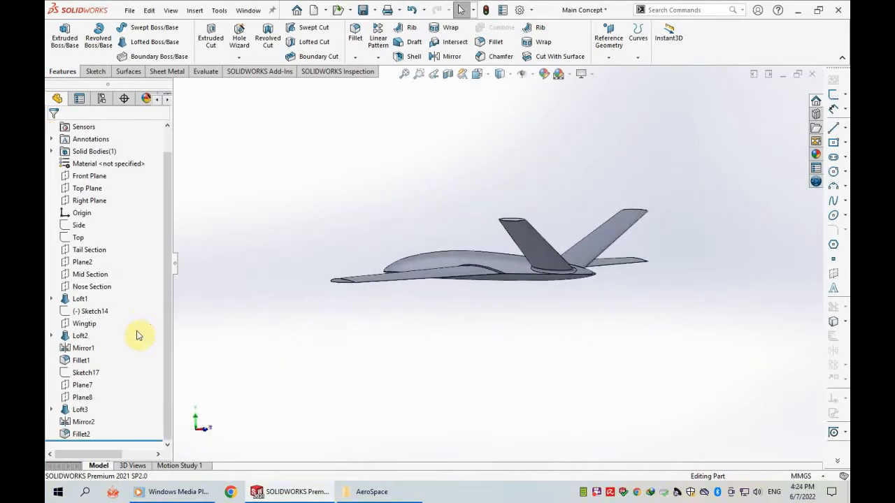
{"action": "left_click", "coordinate": [83, 372]}
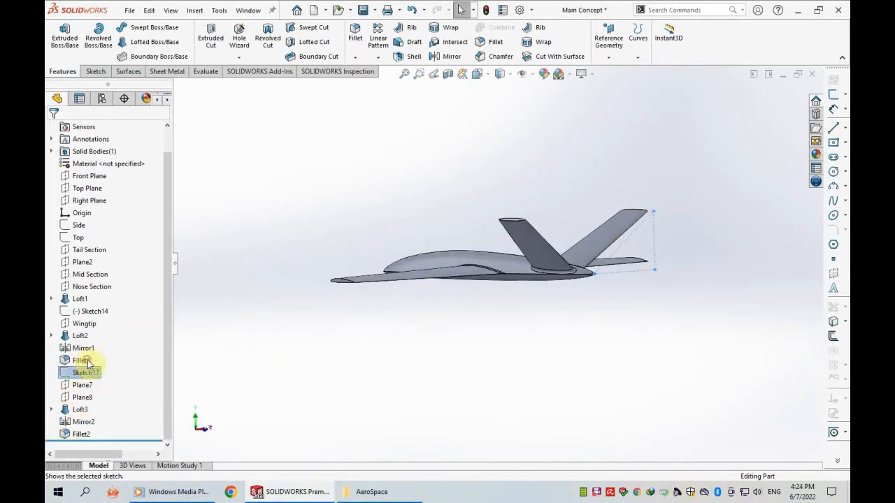
{"action": "left_click", "coordinate": [500, 354]}
{"action": "middle_click_drag", "start_coordinate": [584, 227], "coordinate": [405, 342]}
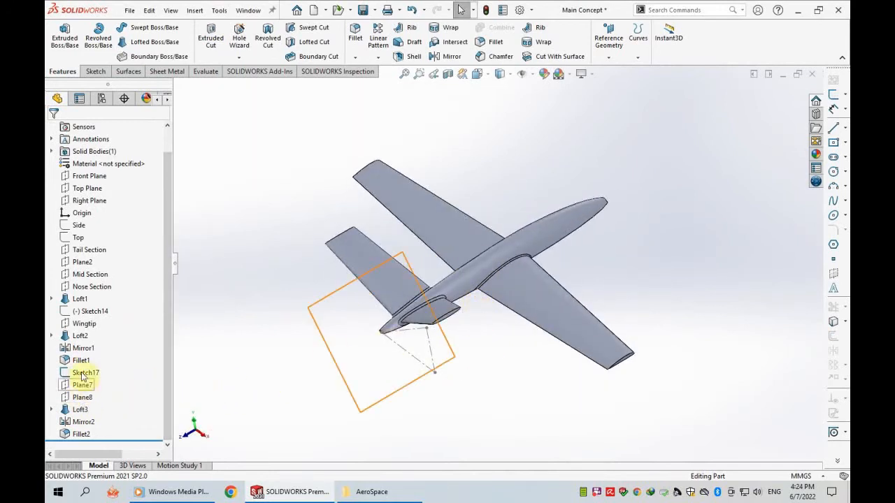
On the Mid Section plane, sketch a construction-line triangle from the origin tracing Sketch17's sloped, vertical and horizontal lines, and exit the sketch.
{"action": "left_click", "coordinate": [89, 275]}
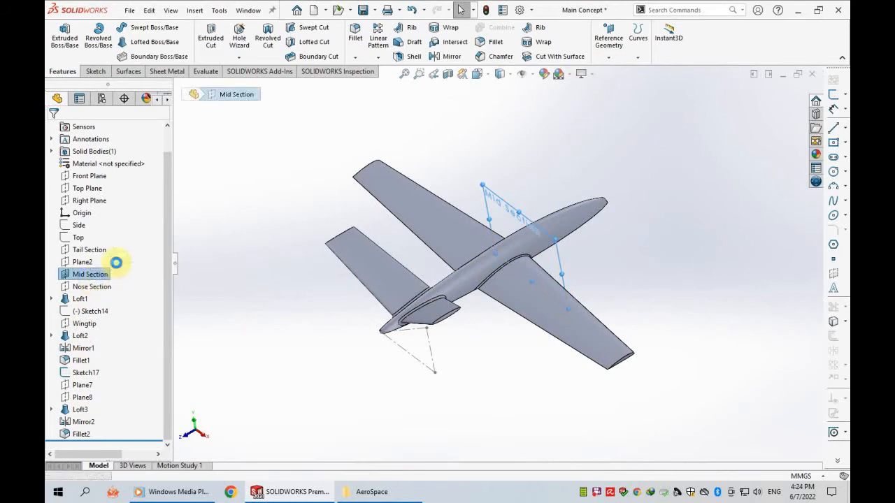
{"action": "left_click", "coordinate": [833, 129]}
{"action": "scroll", "coordinate": [397, 347], "scroll_direction": "down", "scroll_amount": 3}
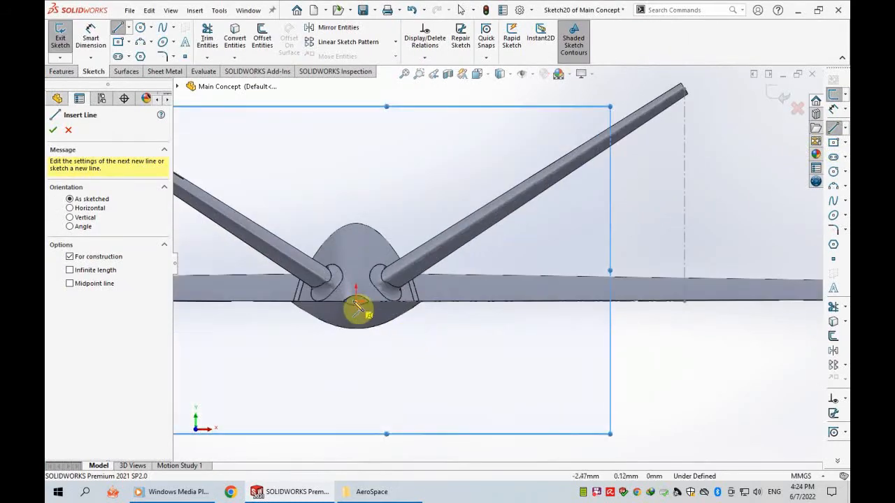
{"action": "left_click", "coordinate": [356, 302]}
{"action": "left_click", "coordinate": [684, 93]}
{"action": "left_click", "coordinate": [684, 302]}
{"action": "left_click", "coordinate": [356, 301]}
{"action": "right_click", "coordinate": [740, 176]}
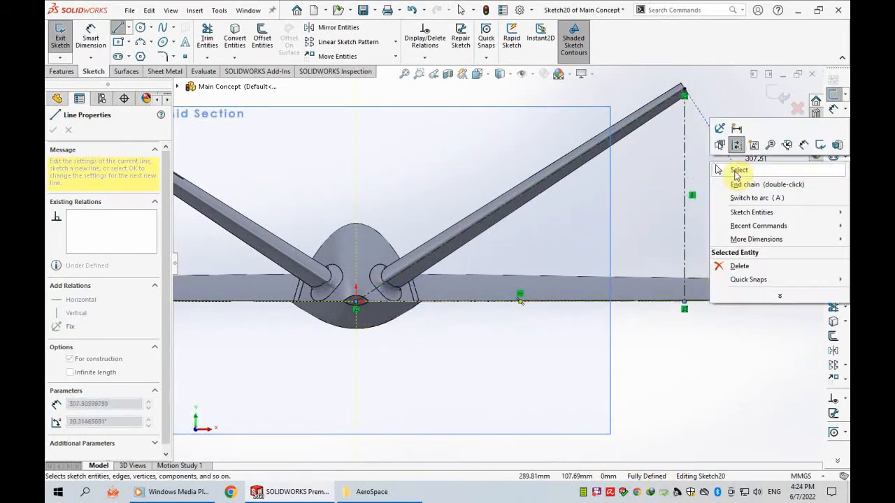
{"action": "left_click", "coordinate": [744, 179]}
{"action": "left_click", "coordinate": [773, 95]}
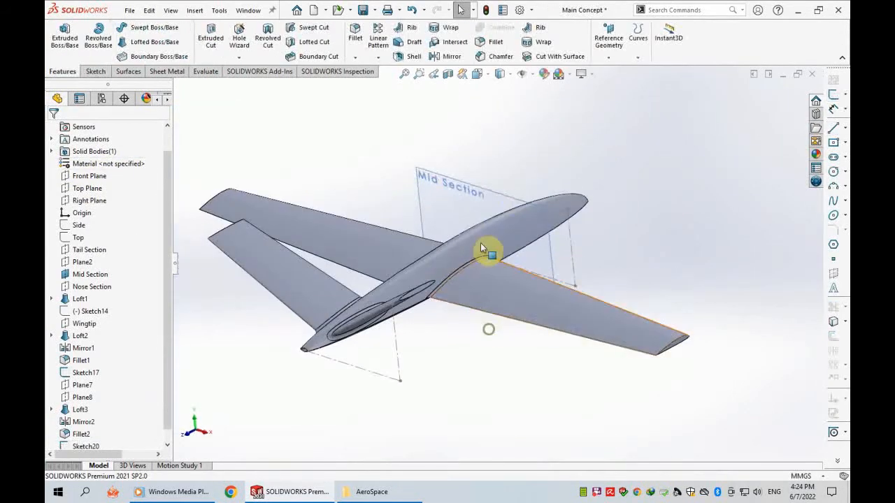
{"action": "left_click", "coordinate": [558, 229]}
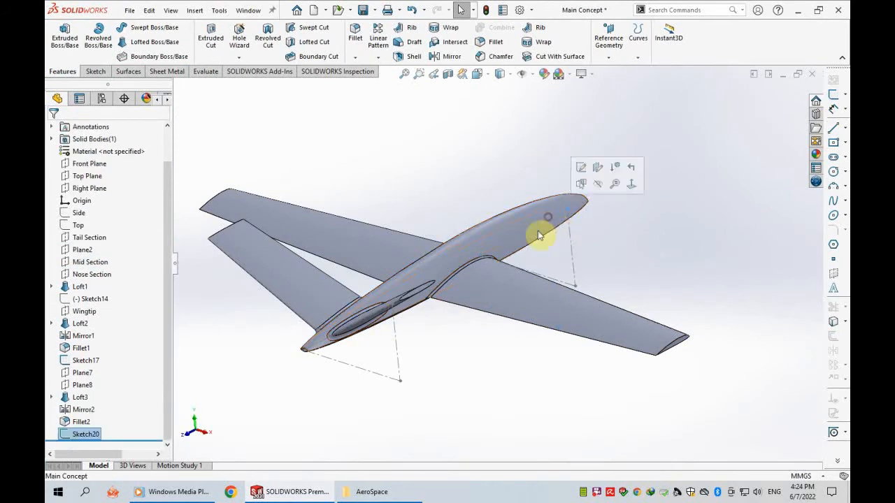
Create a reference plane coincident with the sloped lines of the two construction sketches, Line1 of Sketch20 and Line1 of Sketch17.
{"action": "left_click", "coordinate": [335, 344], "text": "ctrl"}
{"action": "left_click", "coordinate": [608, 41]}
{"action": "left_click", "coordinate": [616, 71]}
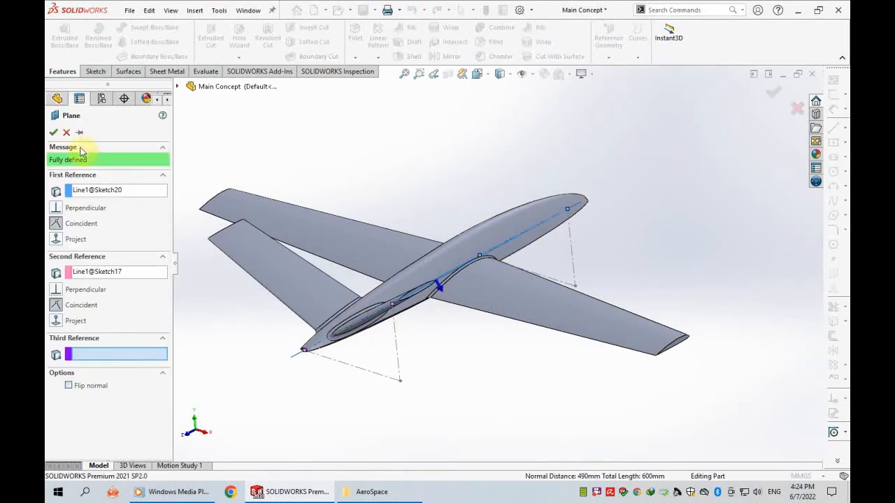
{"action": "key", "text": "Return"}
Hide the two construction layout sketches that define the new plane.
{"action": "left_click", "coordinate": [642, 199]}
{"action": "middle_click_drag", "start_coordinate": [380, 333], "coordinate": [494, 370]}
{"action": "left_click", "coordinate": [679, 251]}
{"action": "left_click", "coordinate": [729, 217]}
{"action": "left_click", "coordinate": [446, 172]}
{"action": "left_click", "coordinate": [495, 137]}
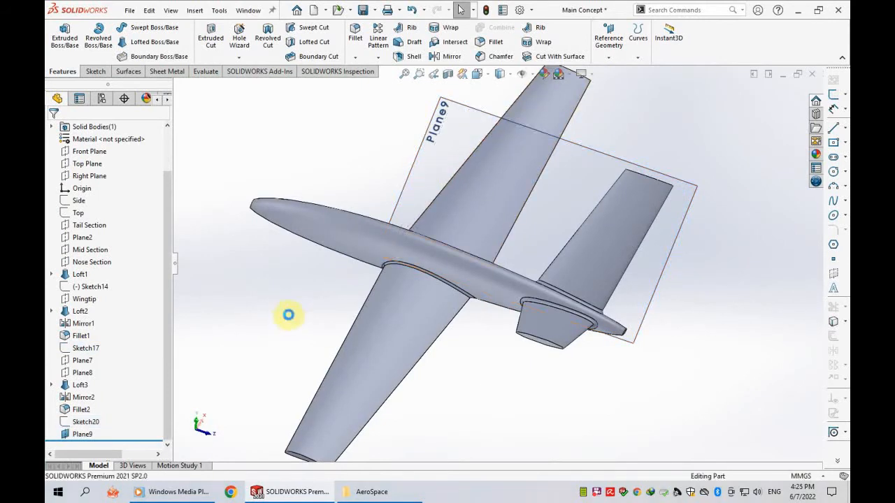
On Plane9, sketch a horizontal construction line about 134 mm long from the origin, then a vertical one about 217 mm long towards the nose.
{"action": "middle_click_drag", "start_coordinate": [334, 316], "coordinate": [478, 229]}
{"action": "left_click", "coordinate": [478, 229]}
{"action": "left_click", "coordinate": [833, 128]}
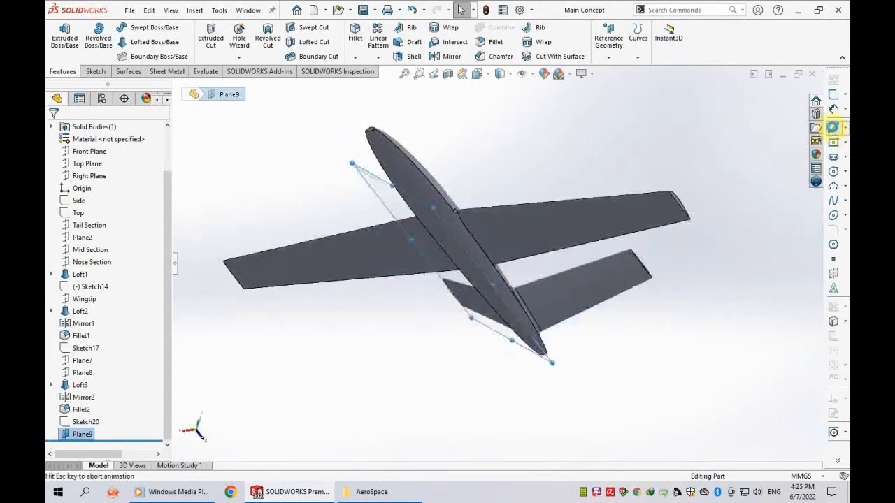
{"action": "scroll", "coordinate": [492, 389], "scroll_direction": "down", "scroll_amount": 3}
{"action": "left_click", "coordinate": [845, 131]}
{"action": "left_click", "coordinate": [793, 143]}
{"action": "left_click", "coordinate": [541, 398]}
{"action": "left_click", "coordinate": [433, 399]}
{"action": "left_click", "coordinate": [432, 224]}
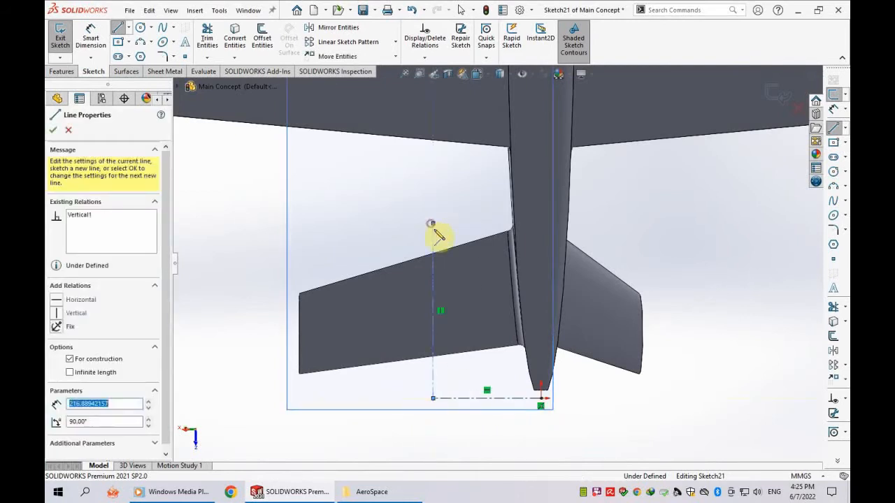
{"action": "key", "text": "Escape"}
{"action": "key", "text": "Escape"}
Dimension the horizontal construction line to 100 mm.
{"action": "key", "text": "d"}
{"action": "left_click", "coordinate": [490, 398]}
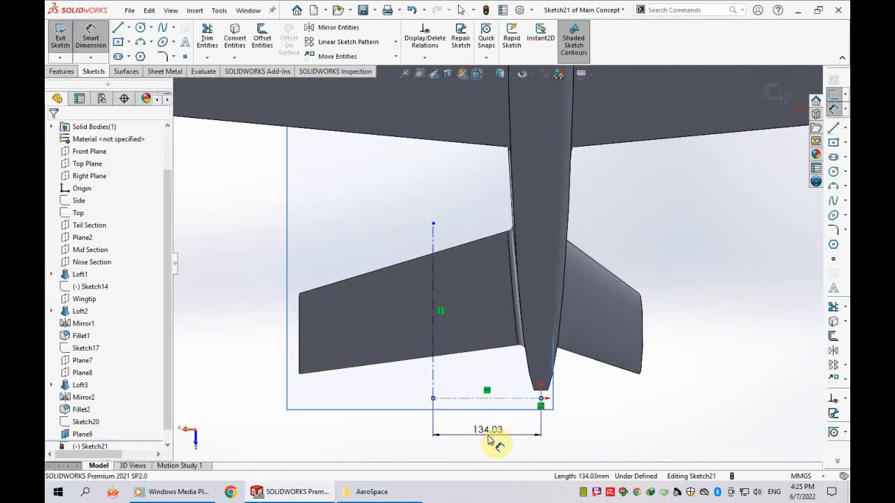
{"action": "left_click", "coordinate": [490, 428]}
{"action": "type", "text": "100"}
{"action": "key", "text": "Return"}
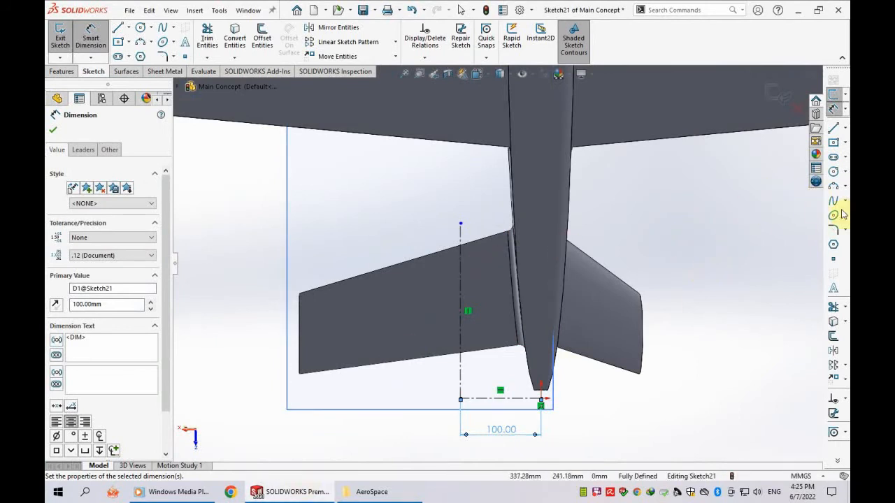
Sketch a solid vertical line about 80 mm long over the tail fin, on the outboard side of the vertical construction line.
{"action": "left_click", "coordinate": [836, 131]}
{"action": "scroll", "coordinate": [464, 292], "scroll_direction": "down", "scroll_amount": 3}
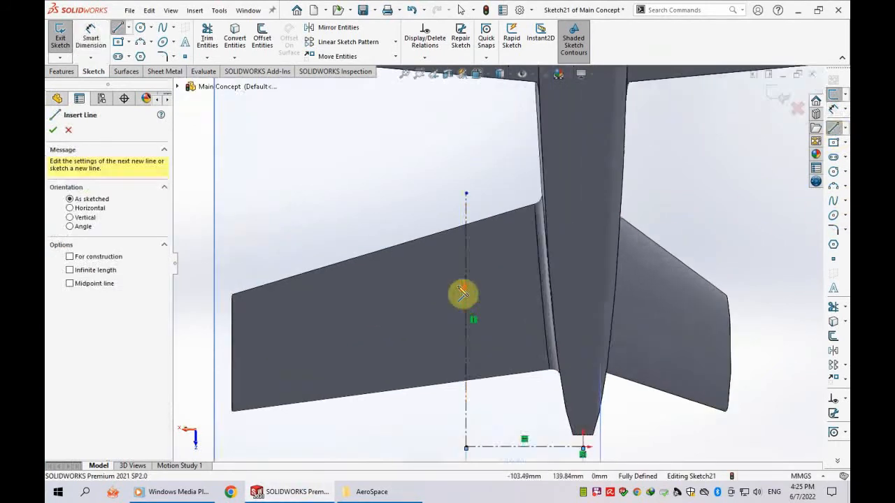
{"action": "left_click", "coordinate": [445, 256]}
{"action": "left_click", "coordinate": [441, 341]}
{"action": "key", "text": "Escape"}
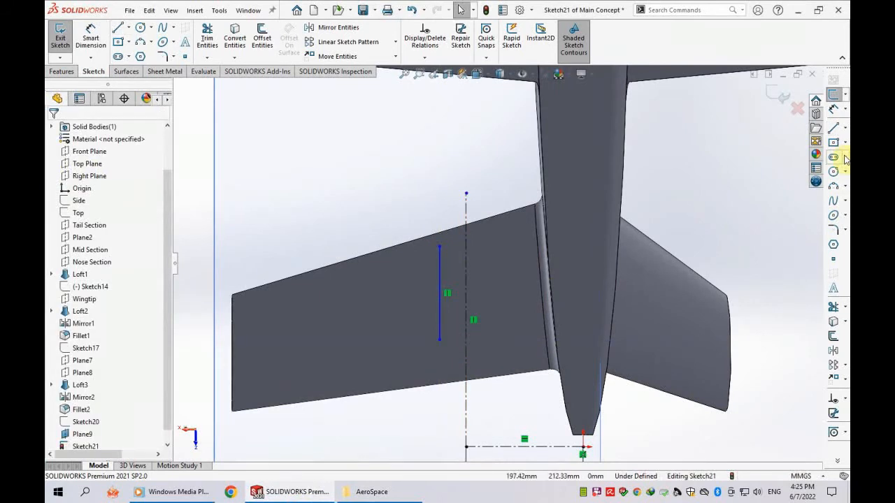
Draw a two-point spline between the solid line's ends and adjust its end handles so it bows outboard.
{"action": "left_click", "coordinate": [833, 200]}
{"action": "left_click", "coordinate": [439, 246]}
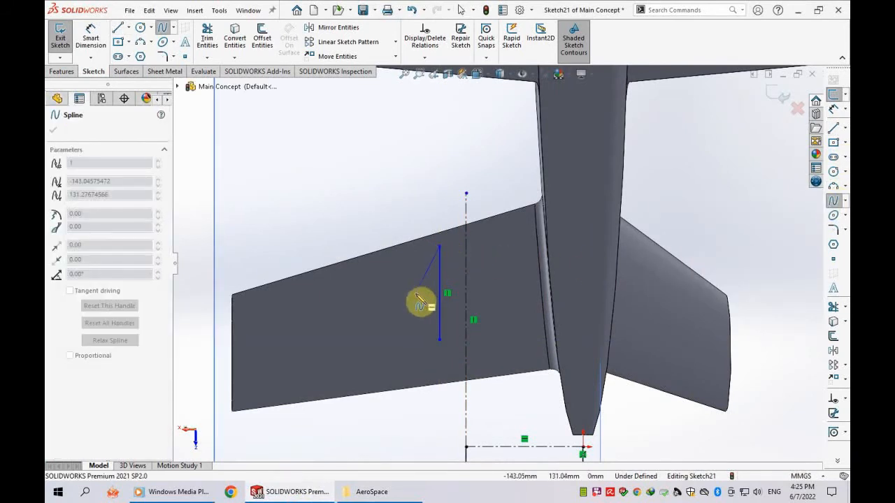
{"action": "left_click", "coordinate": [439, 340]}
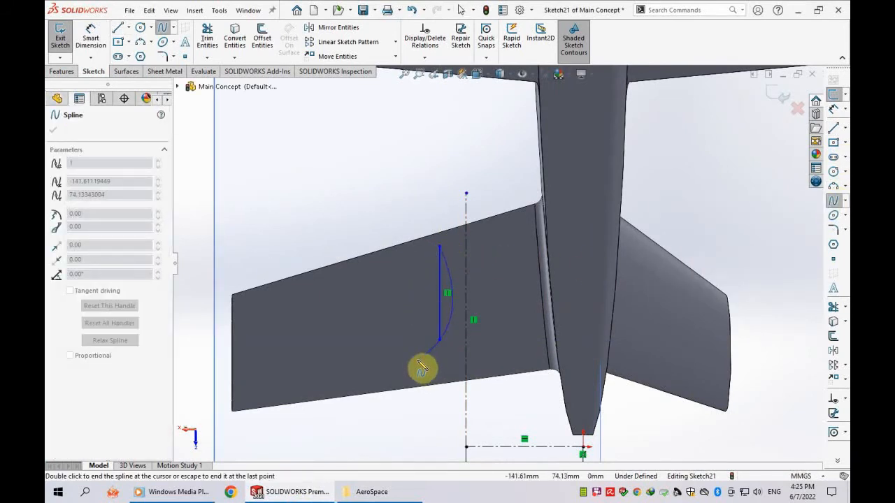
{"action": "key", "text": "Escape"}
{"action": "left_click", "coordinate": [440, 338]}
{"action": "left_click", "coordinate": [440, 339]}
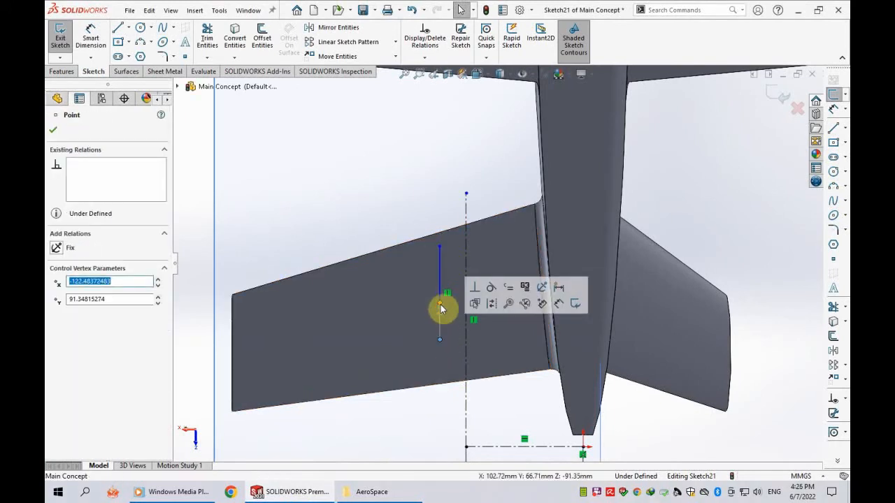
{"action": "left_click_drag", "start_coordinate": [439, 309], "coordinate": [429, 332]}
{"action": "left_click", "coordinate": [436, 299]}
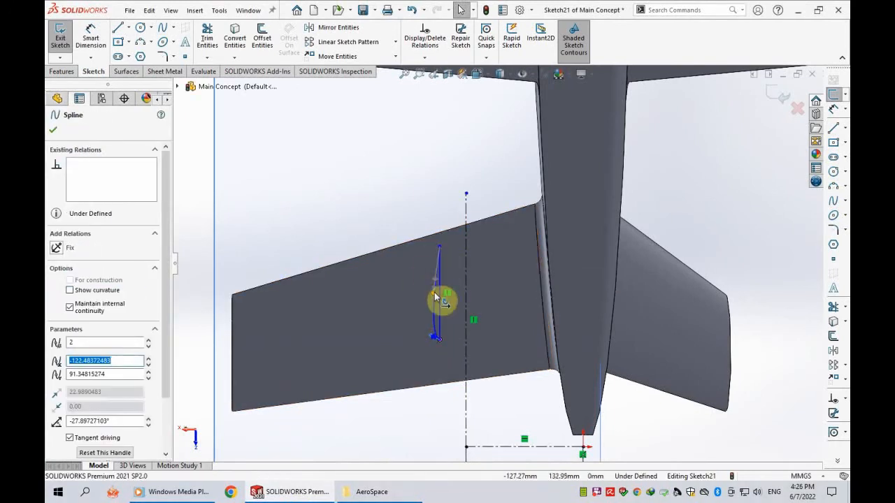
{"action": "key", "text": "Escape"}
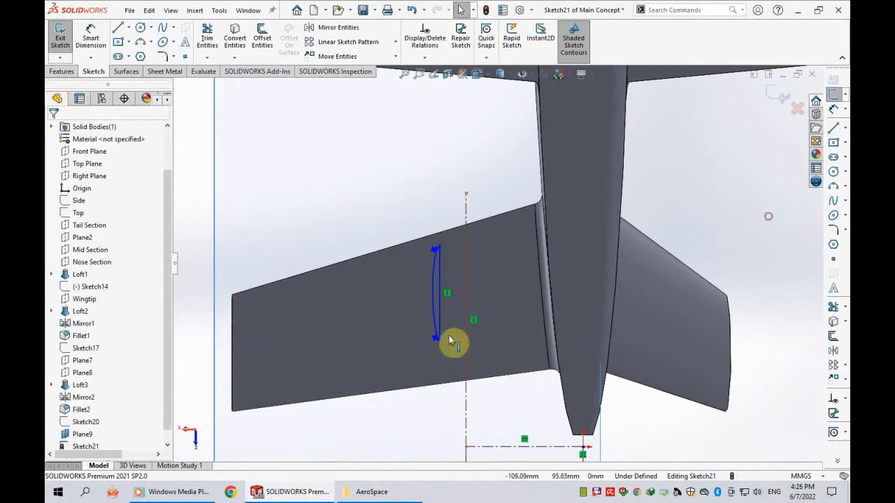
Dimension the solid vertical line's length as 120 mm.
{"action": "right_click_drag", "start_coordinate": [446, 360], "coordinate": [448, 310]}
{"action": "left_click", "coordinate": [442, 310]}
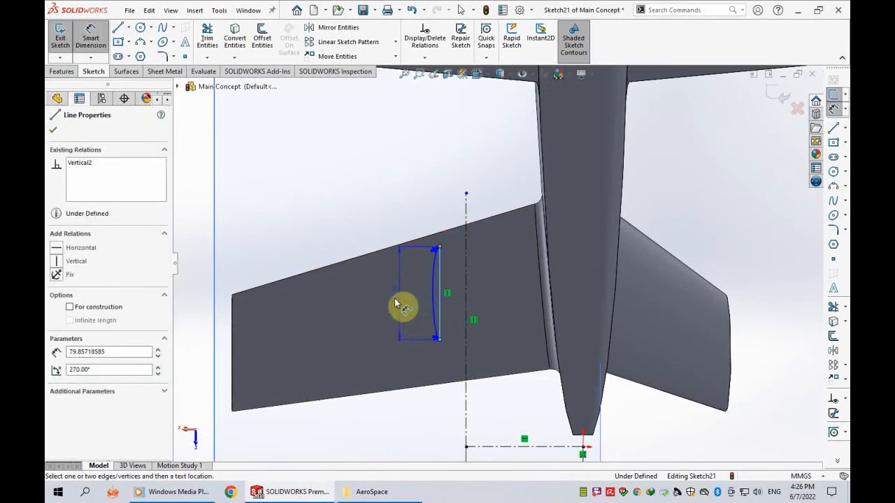
{"action": "left_click", "coordinate": [399, 304]}
{"action": "key", "text": "Return"}
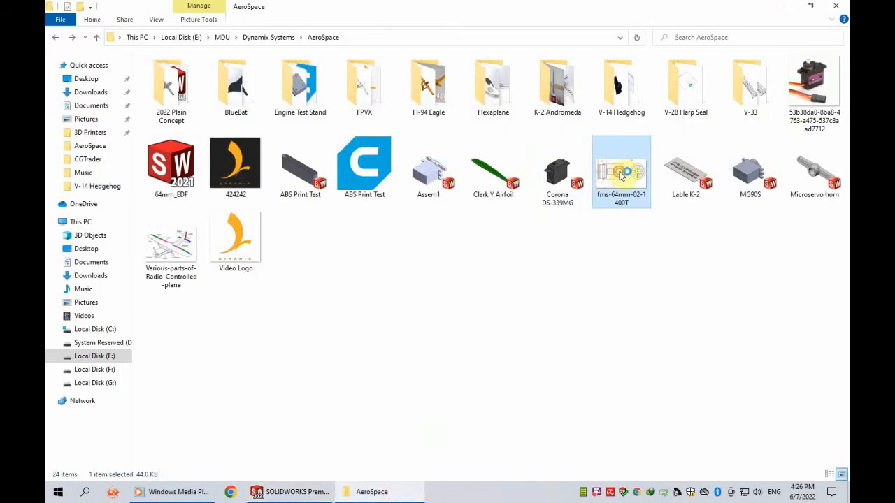
Switch to the AeroSpace folder, examine the dimensions in the fms-64mm-02-1400T fan drawing, and close the image.
{"action": "double_click", "coordinate": [621, 168]}
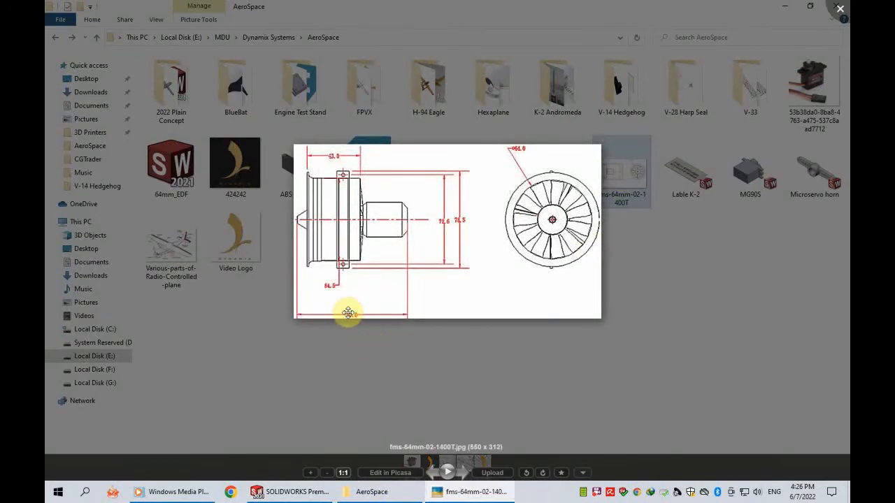
{"action": "scroll", "coordinate": [349, 319], "scroll_direction": "up", "scroll_amount": 3}
{"action": "left_click", "coordinate": [840, 9]}
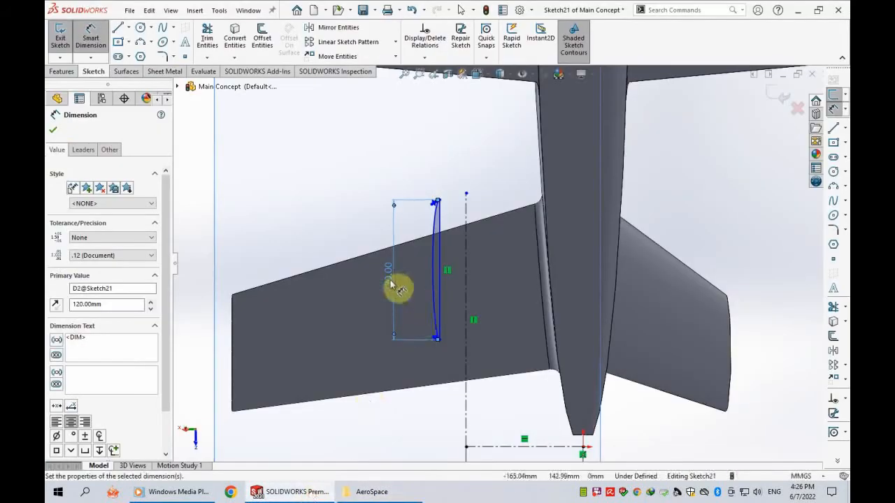
Set the solid vertical line's length to 100 mm.
{"action": "left_click", "coordinate": [396, 294]}
{"action": "type", "text": "100"}
{"action": "key", "text": "Return"}
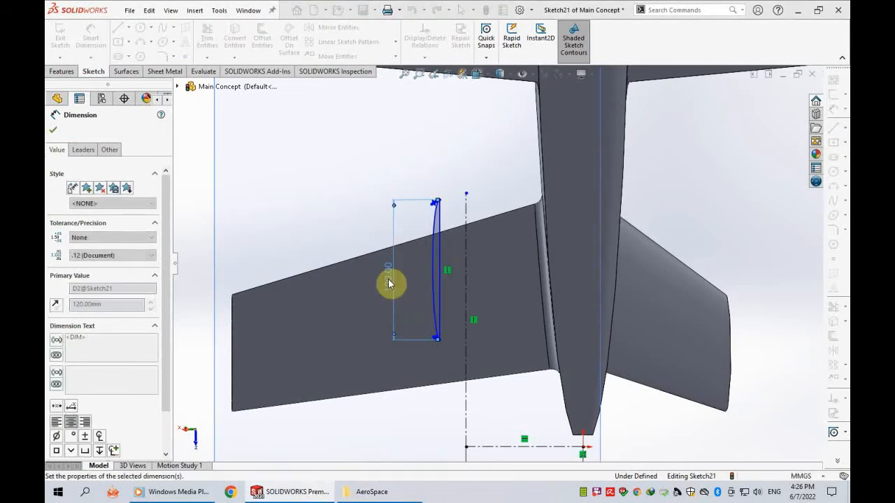
{"action": "key", "text": "Escape"}
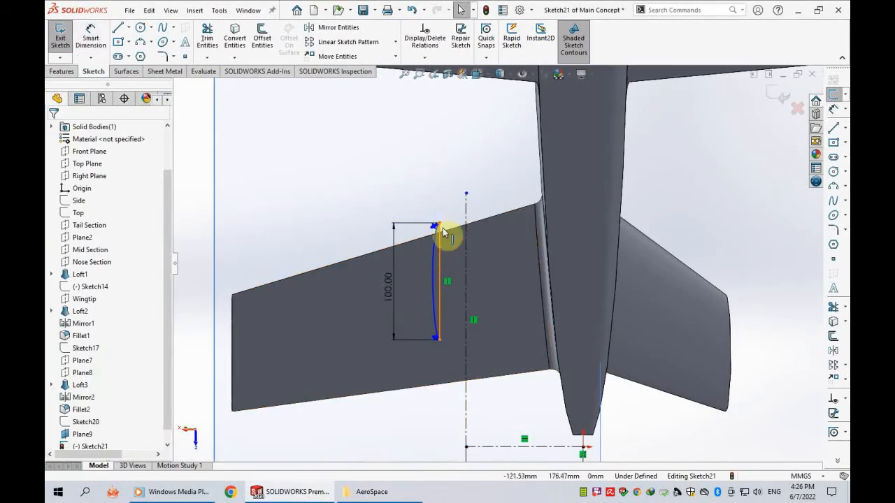
Add an 80 mm doubled (diameter) dimension between the solid line and the vertical construction line.
{"action": "left_click", "coordinate": [833, 109]}
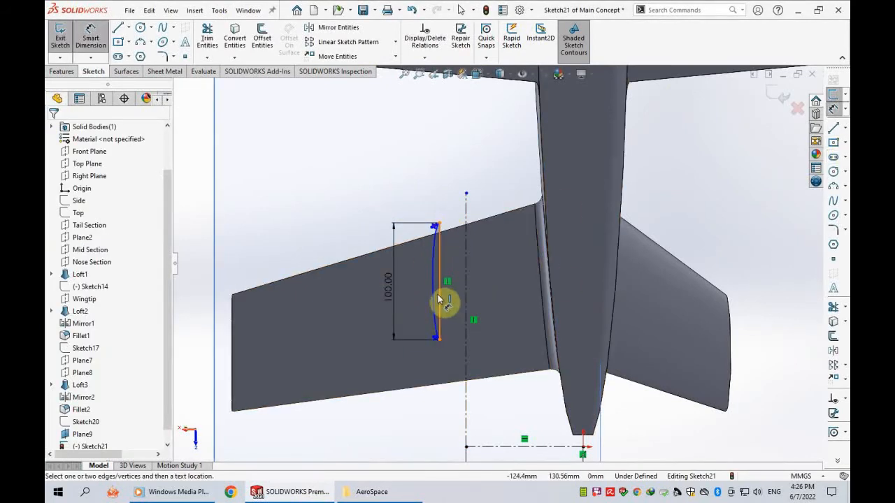
{"action": "left_click", "coordinate": [439, 300]}
{"action": "left_click", "coordinate": [467, 296]}
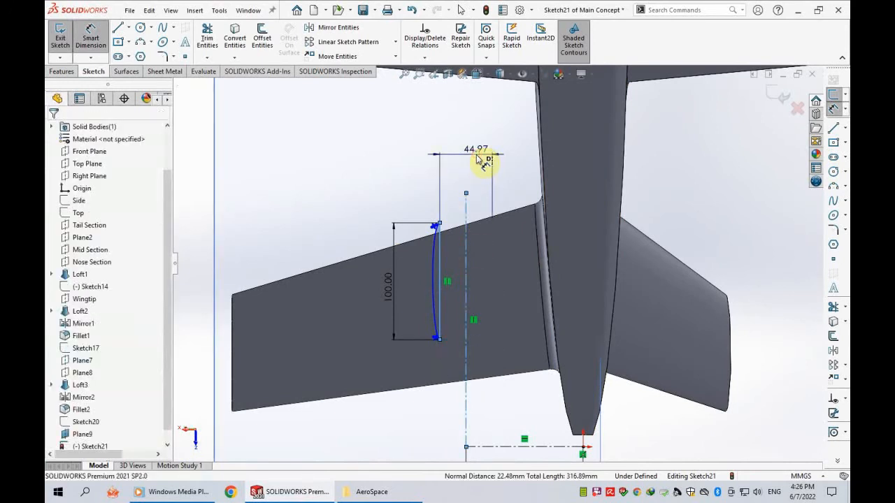
{"action": "left_click", "coordinate": [478, 159]}
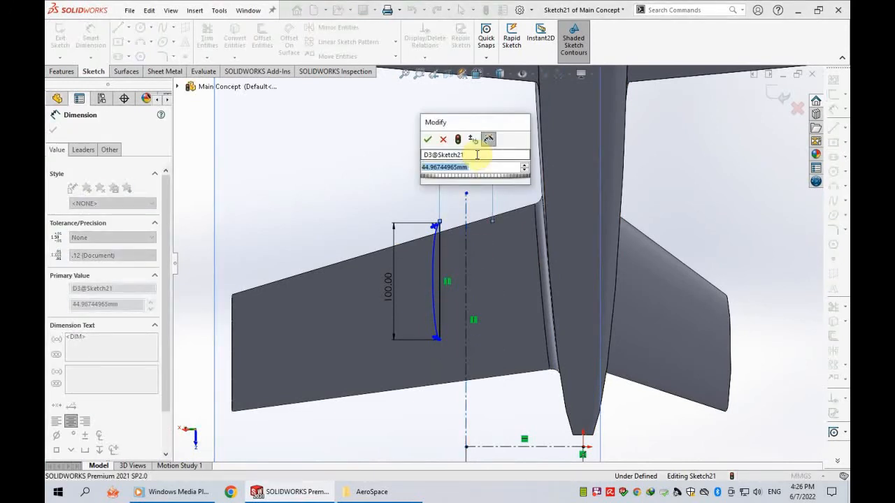
{"action": "type", "text": "80"}
{"action": "key", "text": "Return"}
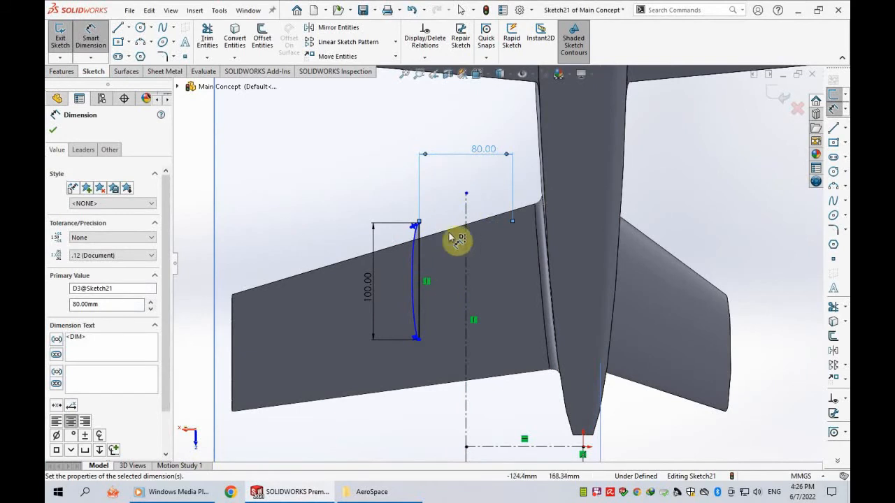
{"action": "key", "text": "Escape"}
Move the profile forward by its front endpoint to about 207 mm from the origin along the fuselage.
{"action": "scroll", "coordinate": [419, 225], "scroll_direction": "down", "scroll_amount": 5}
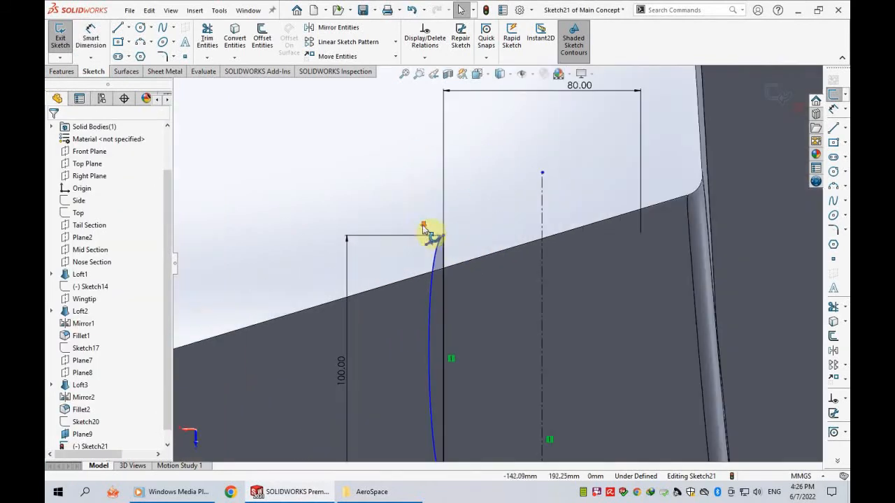
{"action": "left_click", "coordinate": [443, 214]}
{"action": "left_click_drag", "start_coordinate": [444, 214], "coordinate": [442, 198]}
{"action": "scroll", "coordinate": [483, 278], "scroll_direction": "up", "scroll_amount": 4}
{"action": "scroll", "coordinate": [482, 280], "scroll_direction": "up", "scroll_amount": 2}
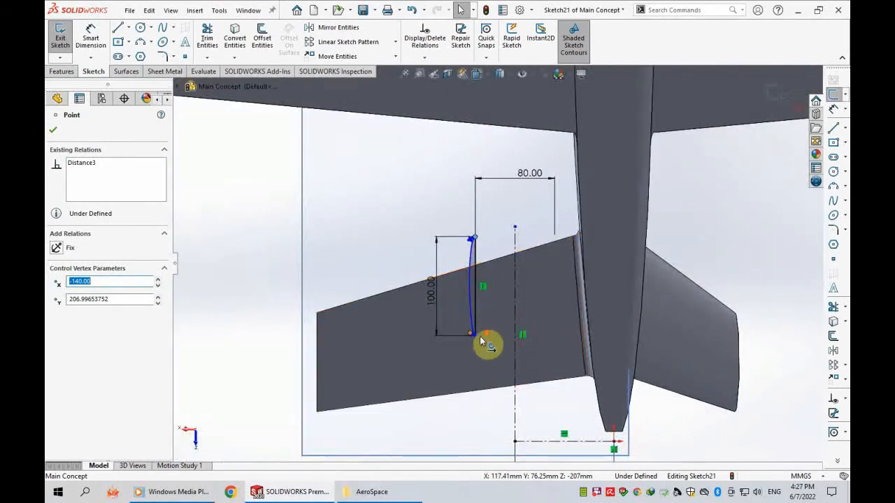
Make the tangent handles at both ends of the spline horizontal.
{"action": "scroll", "coordinate": [499, 329], "scroll_direction": "down", "scroll_amount": 5}
{"action": "scroll", "coordinate": [472, 266], "scroll_direction": "down", "scroll_amount": 2}
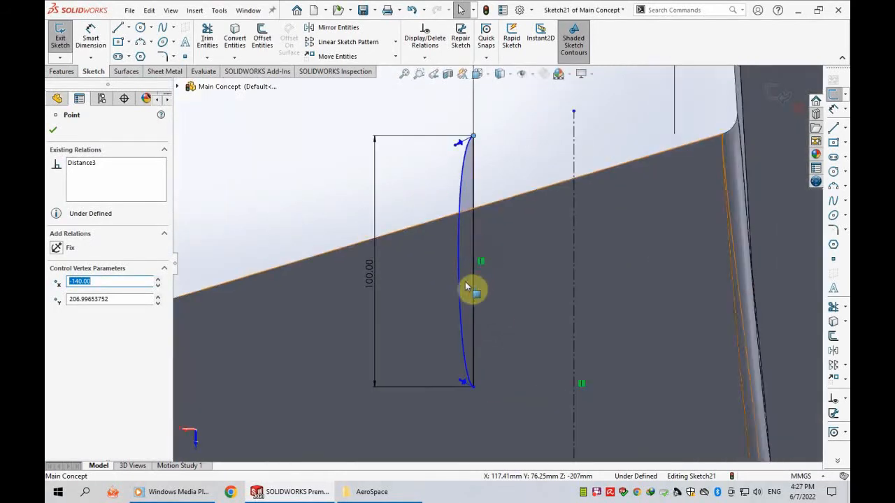
{"action": "left_click", "coordinate": [461, 142]}
{"action": "left_click", "coordinate": [460, 386]}
{"action": "left_click", "coordinate": [61, 251]}
{"action": "left_click", "coordinate": [275, 202]}
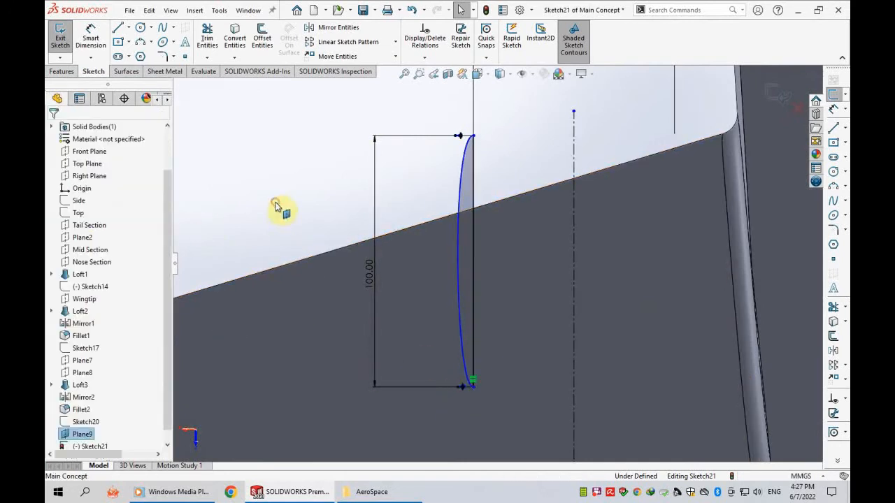
Dimension the spline's front tangent handle to 30.
{"action": "right_click_drag", "start_coordinate": [276, 202], "coordinate": [385, 158]}
{"action": "left_click", "coordinate": [459, 141]}
{"action": "left_click", "coordinate": [458, 134]}
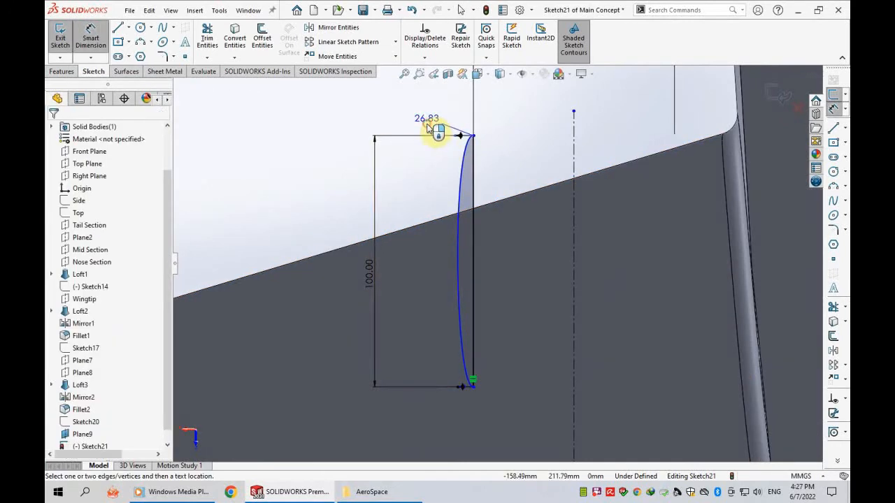
{"action": "left_click", "coordinate": [425, 124]}
{"action": "type", "text": "30"}
{"action": "key", "text": "Return"}
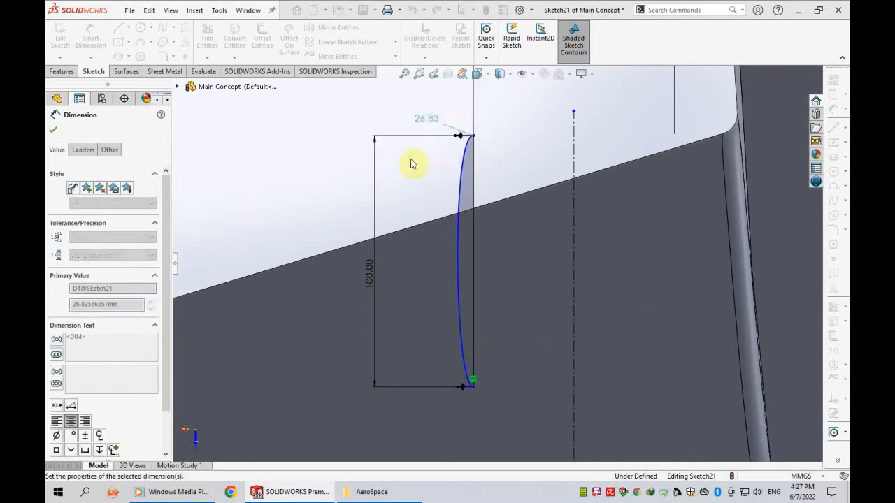
Dimension the spline's rear tangent handle to 10.
{"action": "left_click", "coordinate": [440, 383]}
{"action": "left_click", "coordinate": [435, 399]}
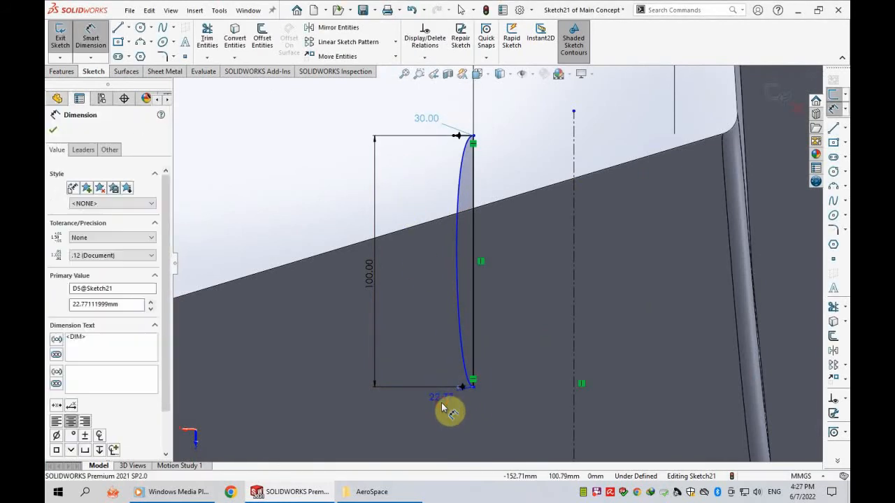
{"action": "type", "text": "10"}
{"action": "key", "text": "Return"}
{"action": "scroll", "coordinate": [475, 384], "scroll_direction": "down", "scroll_amount": 2}
{"action": "scroll", "coordinate": [496, 324], "scroll_direction": "up", "scroll_amount": 5}
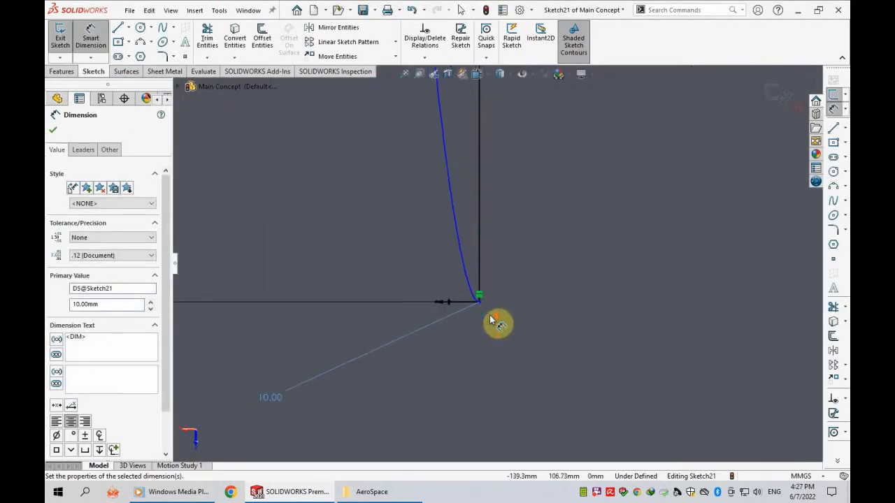
{"action": "scroll", "coordinate": [505, 165], "scroll_direction": "down", "scroll_amount": 2}
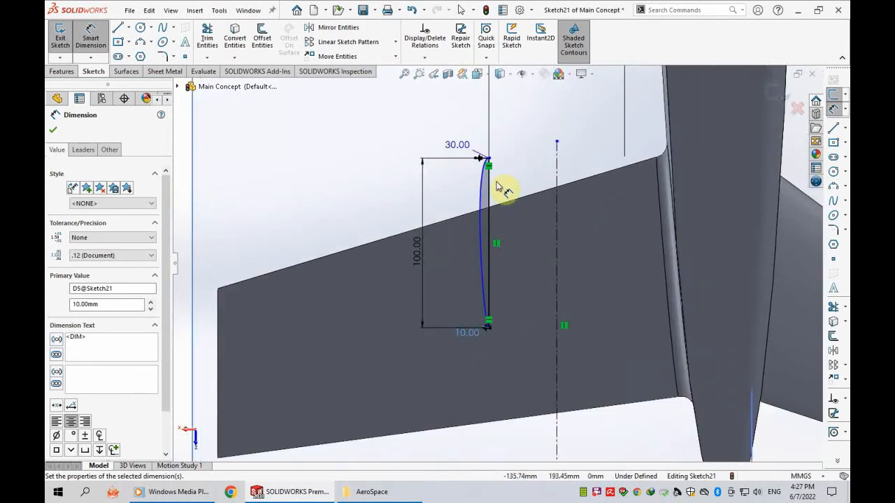
{"action": "key", "text": "Escape"}
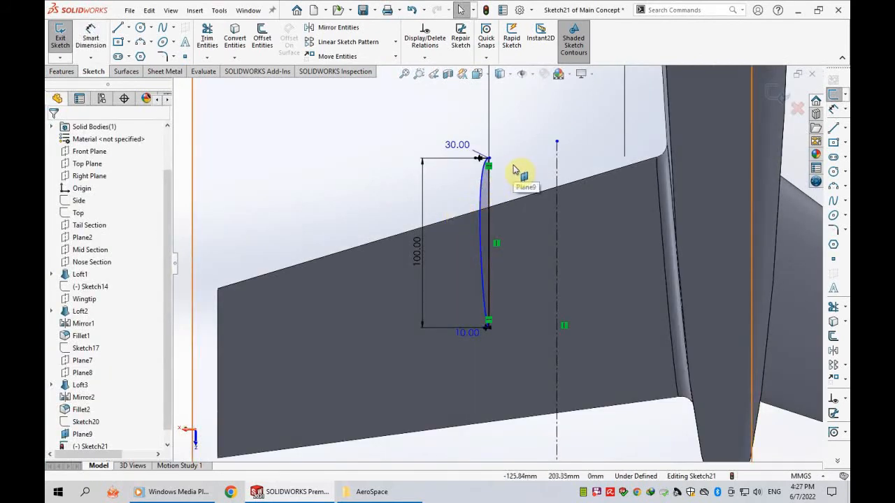
Dimension the vertical distance from the spline profile's front endpoint to the origin as 210 mm.
{"action": "key", "text": "Return"}
{"action": "left_click", "coordinate": [489, 158]}
{"action": "scroll", "coordinate": [547, 231], "scroll_direction": "up", "scroll_amount": 4}
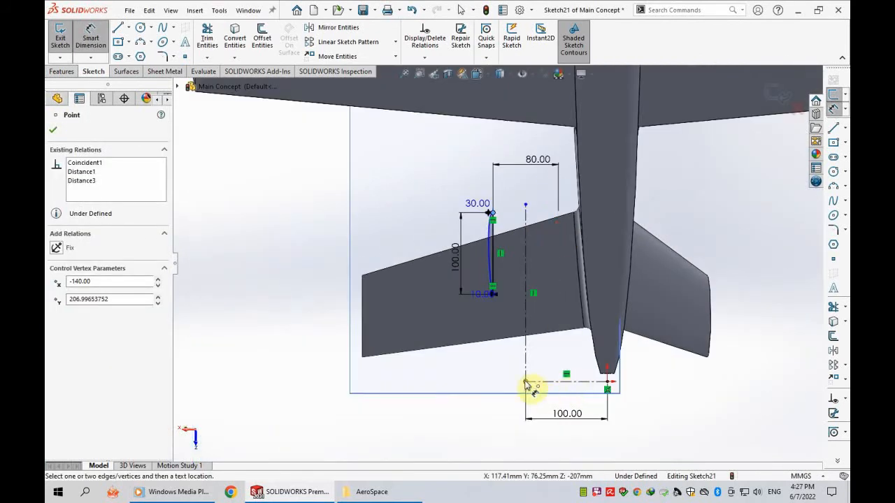
{"action": "left_click", "coordinate": [610, 383]}
{"action": "left_click", "coordinate": [322, 304]}
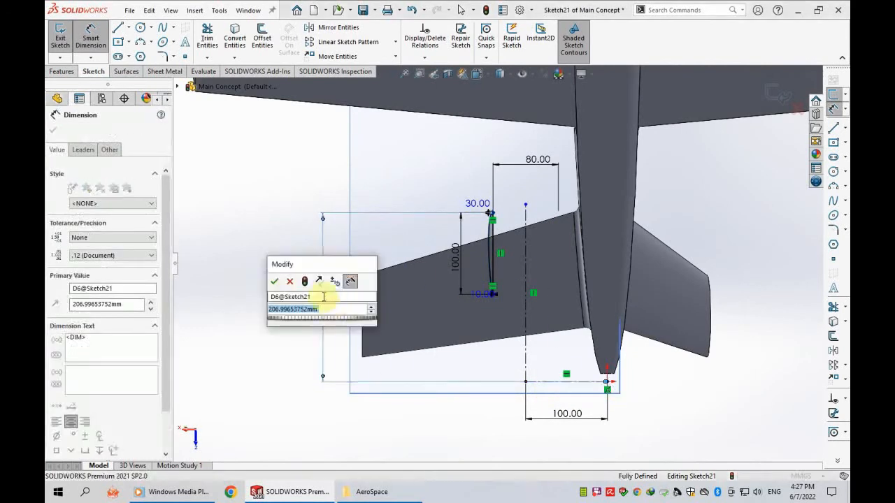
{"action": "type", "text": "210"}
{"action": "key", "text": "Return"}
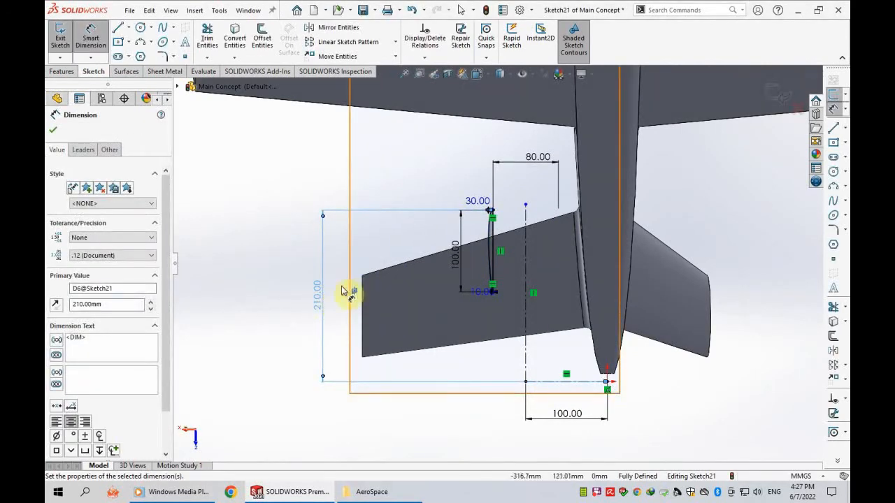
Set the distance between the profile's front endpoint and the origin to 200 mm.
{"action": "double_click", "coordinate": [322, 301]}
{"action": "type", "text": "200"}
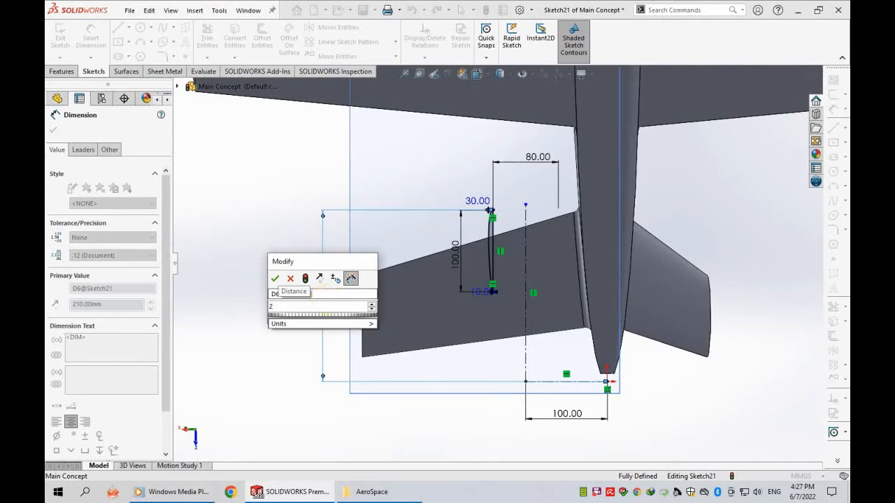
{"action": "key", "text": "Return"}
Set the distance between the profile's front endpoint and the origin to 205 mm.
{"action": "double_click", "coordinate": [321, 306]}
{"action": "type", "text": "205"}
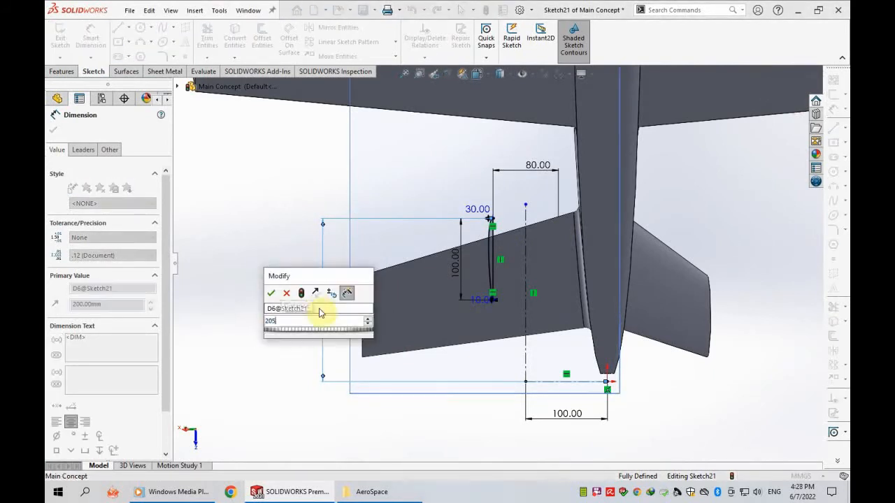
{"action": "key", "text": "Return"}
{"action": "left_click", "coordinate": [56, 131]}
Revolve the spline profile 360° about the vertical centerline beside it, merging the result, to form the duct housing.
{"action": "left_click", "coordinate": [63, 71]}
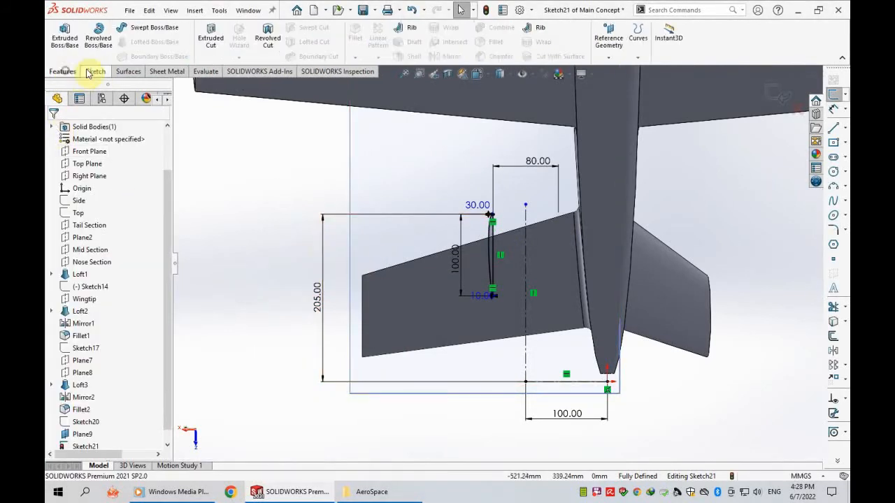
{"action": "left_click", "coordinate": [99, 37]}
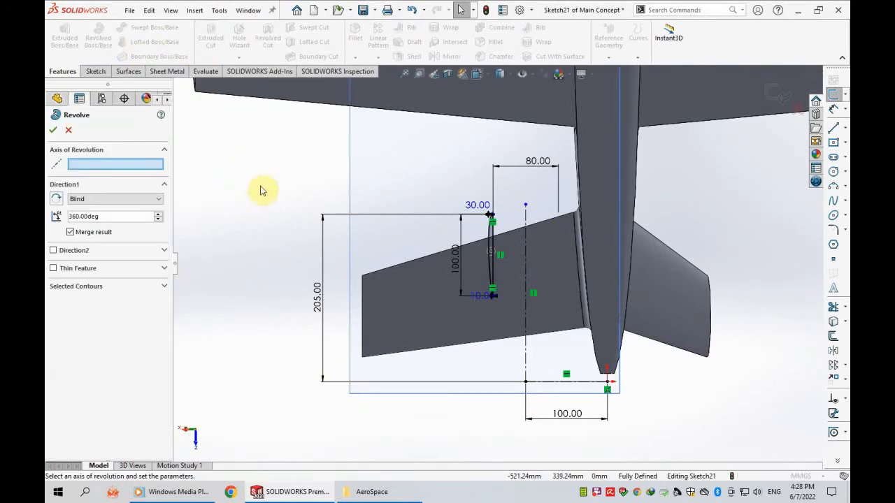
{"action": "scroll", "coordinate": [493, 223], "scroll_direction": "down", "scroll_amount": 5}
{"action": "left_click", "coordinate": [487, 224]}
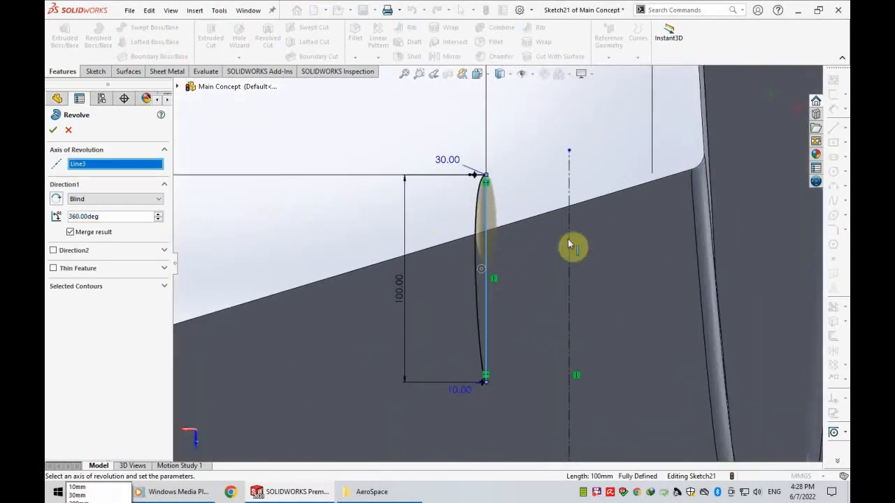
{"action": "left_click", "coordinate": [569, 210]}
{"action": "scroll", "coordinate": [472, 301], "scroll_direction": "up", "scroll_amount": 3}
{"action": "mouse_move", "coordinate": [538, 286]}
{"action": "middle_mouse_down"}
{"action": "mouse_move", "coordinate": [545, 311]}
{"action": "mouse_move", "coordinate": [555, 188]}
{"action": "mouse_move", "coordinate": [498, 375]}
{"action": "mouse_move", "coordinate": [612, 115]}
{"action": "mouse_move", "coordinate": [621, 169]}
{"action": "middle_mouse_up"}
{"action": "scroll", "coordinate": [498, 375], "scroll_direction": "up", "scroll_amount": 5}
{"action": "scroll", "coordinate": [569, 310], "scroll_direction": "down", "scroll_amount": 5}
{"action": "middle_click_drag", "start_coordinate": [569, 309], "coordinate": [528, 237]}
{"action": "scroll", "coordinate": [530, 241], "scroll_direction": "up", "scroll_amount": 3}
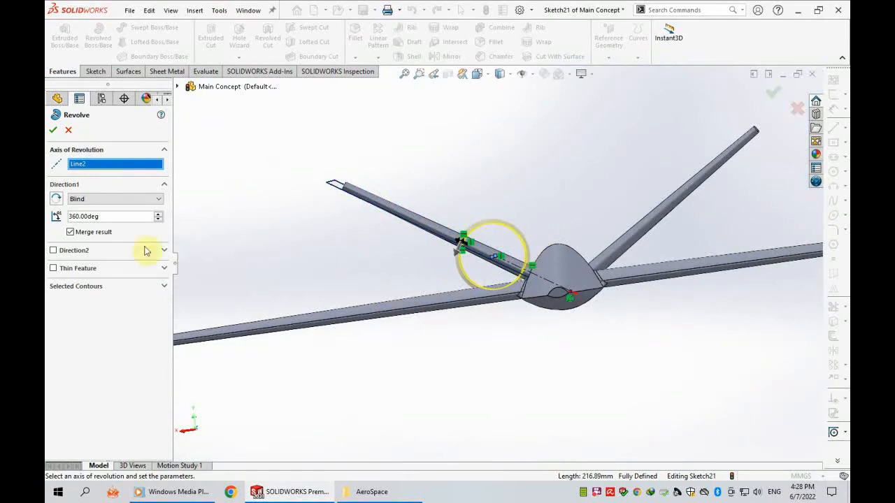
{"action": "left_click", "coordinate": [53, 132]}
Reopen the duct's profile sketch and set the revolve axis's distance from the origin to 120 mm.
{"action": "middle_click_drag", "start_coordinate": [410, 274], "coordinate": [453, 380]}
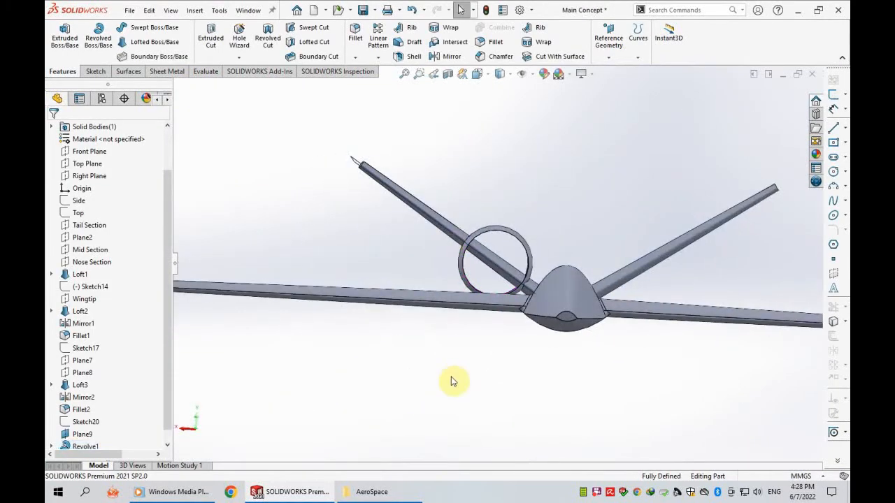
{"action": "key", "text": "ctrl+2"}
{"action": "key", "text": "z"}
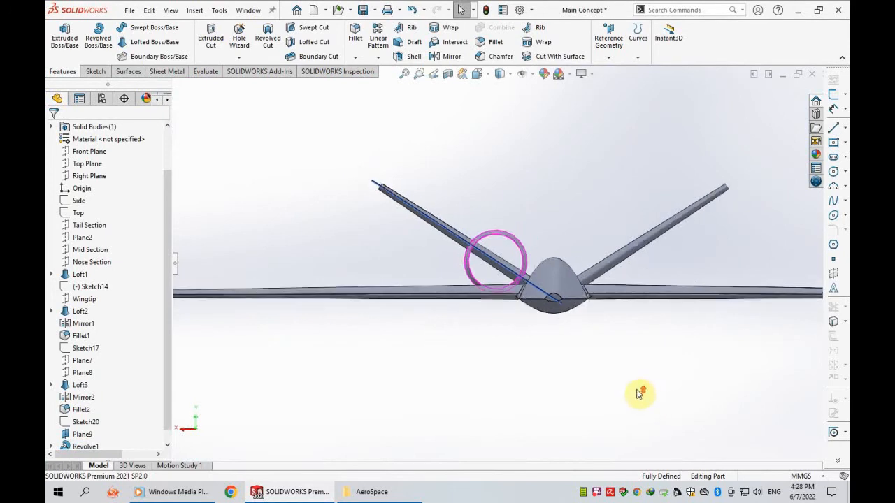
{"action": "mouse_move", "coordinate": [488, 336]}
{"action": "middle_mouse_down"}
{"action": "mouse_move", "coordinate": [587, 310]}
{"action": "mouse_move", "coordinate": [531, 304]}
{"action": "middle_mouse_up"}
{"action": "scroll", "coordinate": [494, 298], "scroll_direction": "down", "scroll_amount": 3}
{"action": "left_click", "coordinate": [524, 260]}
{"action": "left_click", "coordinate": [575, 211]}
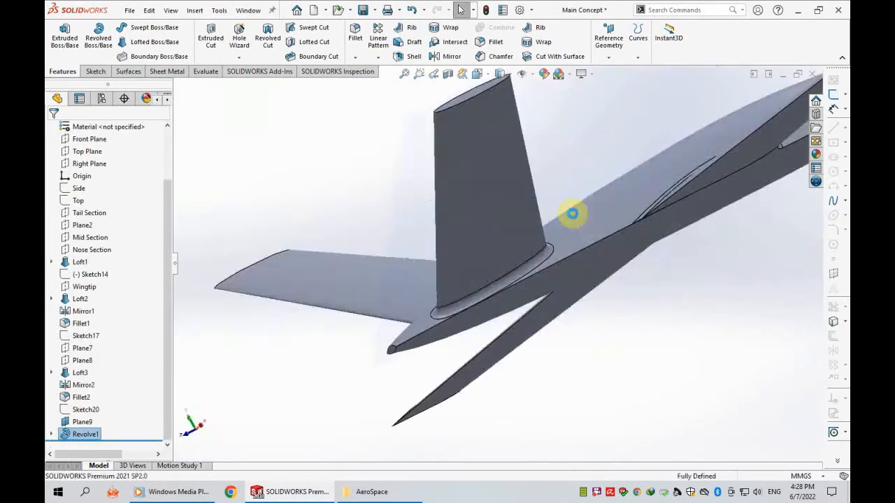
{"action": "scroll", "coordinate": [451, 454], "scroll_direction": "down", "scroll_amount": 3}
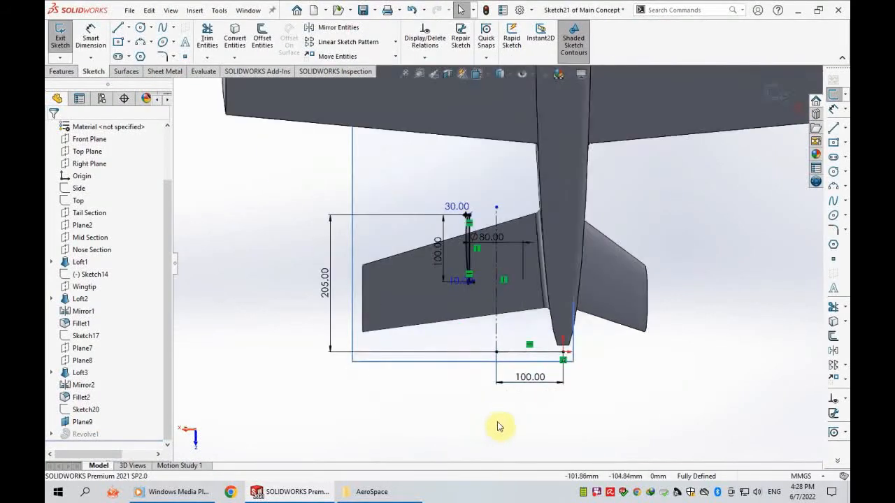
{"action": "double_click", "coordinate": [536, 379]}
{"action": "type", "text": "120"}
{"action": "key", "text": "Return"}
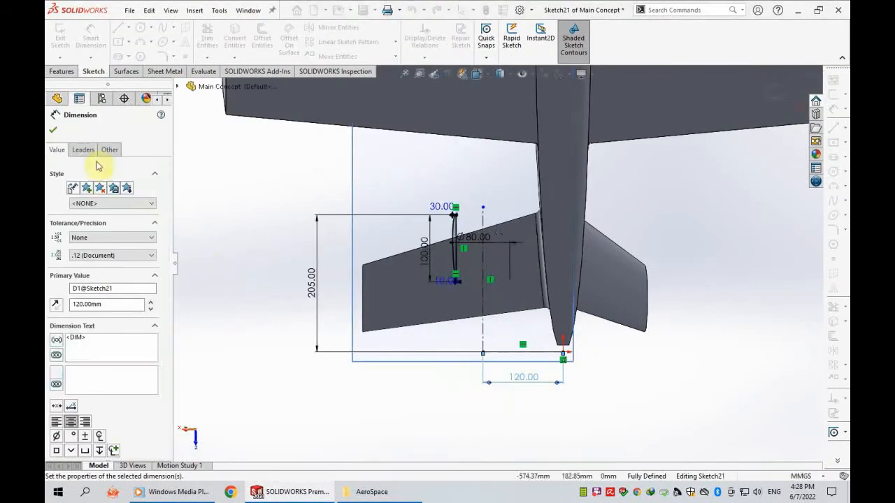
{"action": "left_click", "coordinate": [688, 233]}
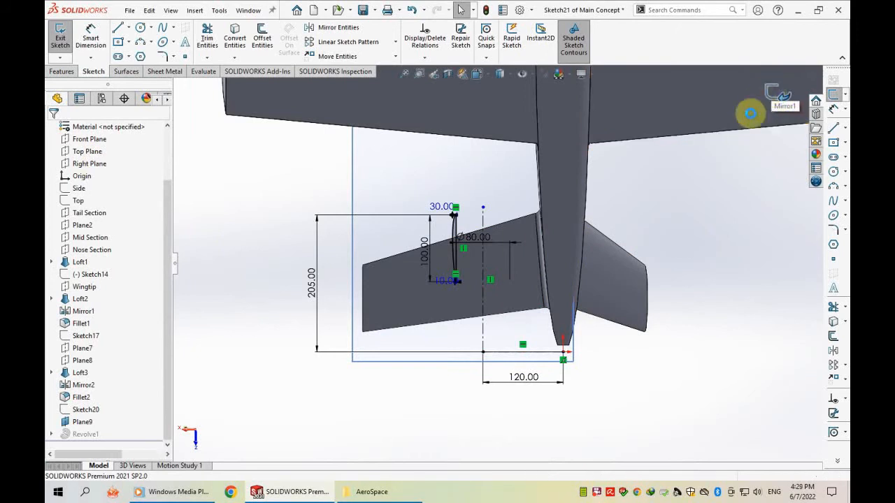
{"action": "left_click", "coordinate": [777, 98]}
Edit the V-tail layout sketch, Sketch17, and set the length of its angled construction line to 350 mm.
{"action": "mouse_move", "coordinate": [685, 275]}
{"action": "middle_mouse_down"}
{"action": "mouse_move", "coordinate": [536, 399]}
{"action": "mouse_move", "coordinate": [539, 420]}
{"action": "middle_mouse_up"}
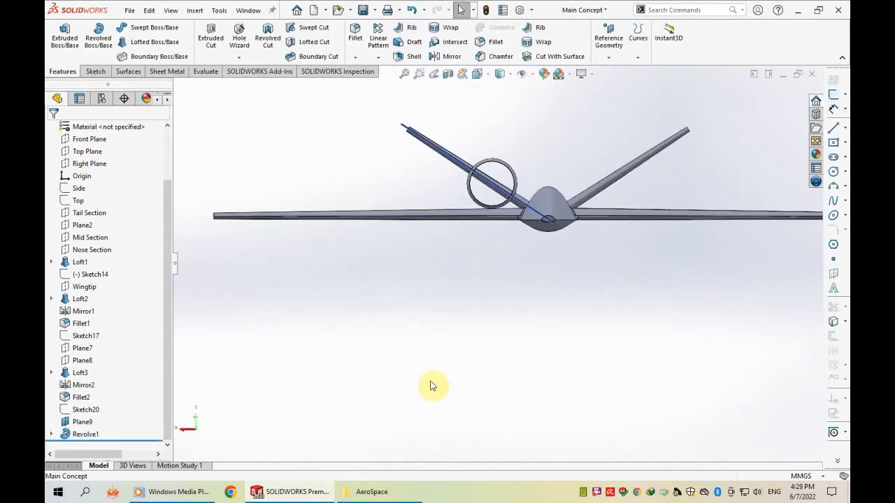
{"action": "middle_click_drag", "start_coordinate": [430, 183], "coordinate": [426, 175]}
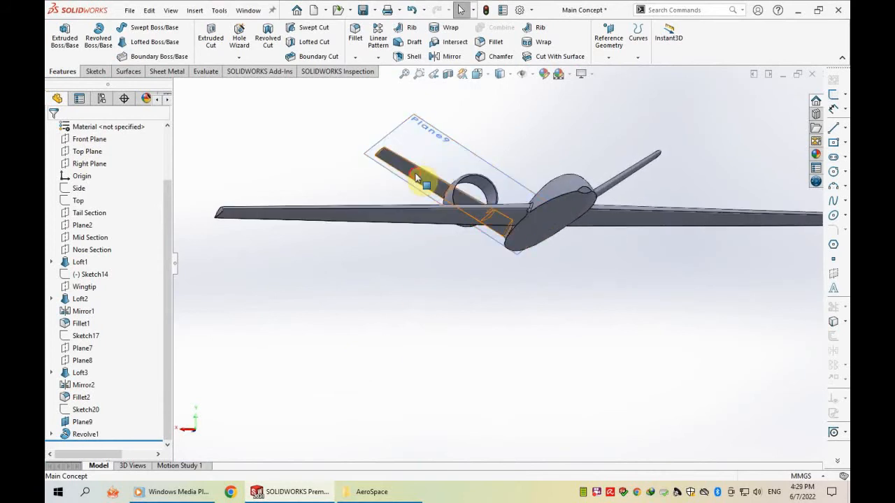
{"action": "left_click", "coordinate": [426, 176]}
{"action": "left_click", "coordinate": [51, 373]}
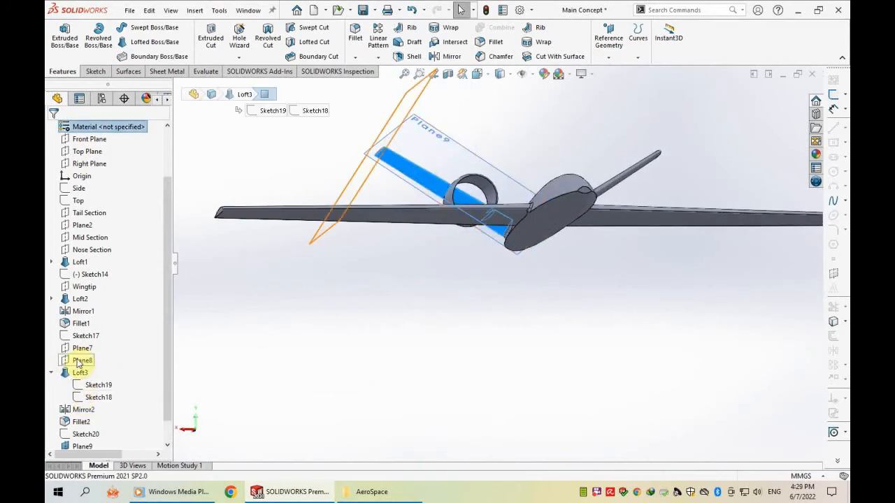
{"action": "left_click", "coordinate": [79, 362]}
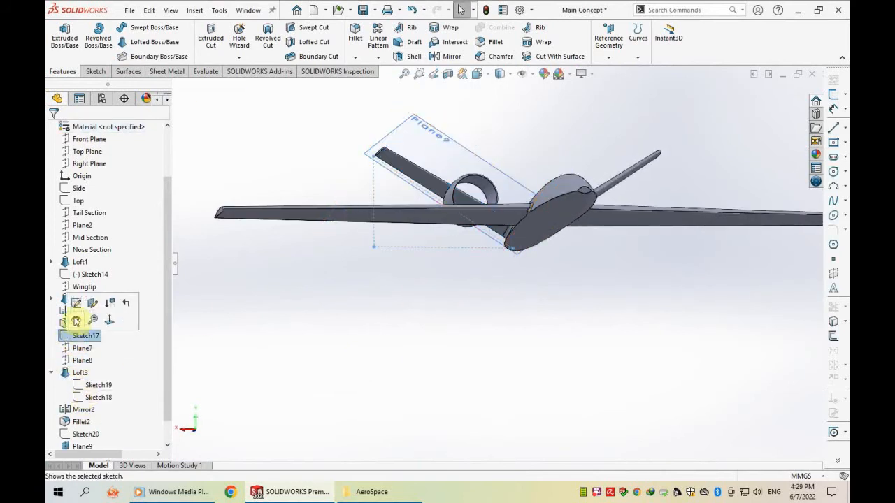
{"action": "left_click", "coordinate": [73, 318]}
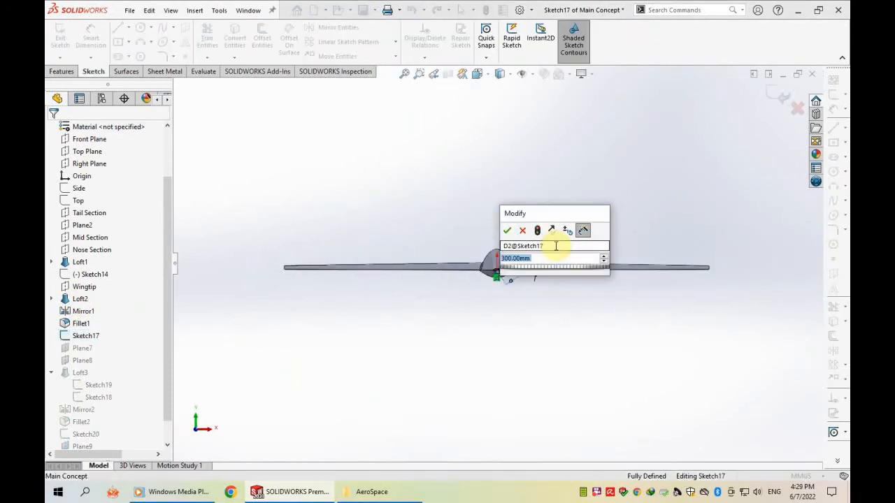
{"action": "key", "text": "Return"}
{"action": "left_click", "coordinate": [645, 145]}
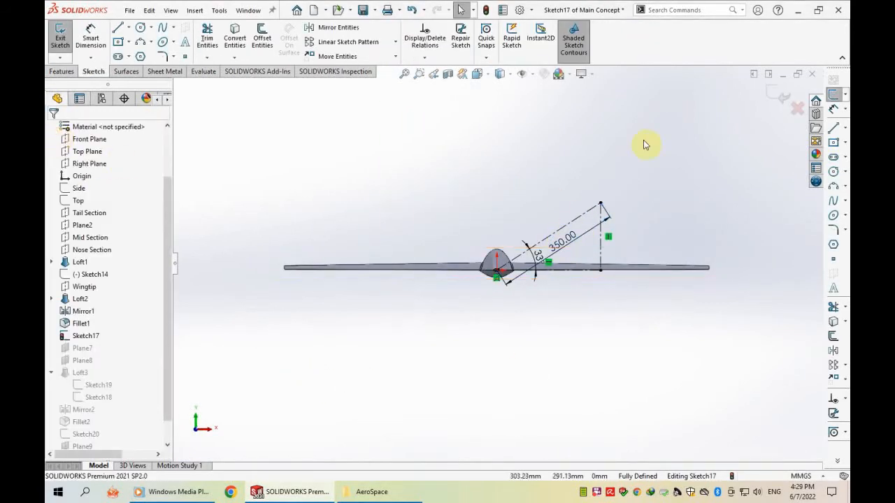
{"action": "left_click", "coordinate": [784, 97]}
Edit the wing layout sketch, Sketch14, and set the half-span dimension to 700 mm.
{"action": "middle_click_drag", "start_coordinate": [636, 235], "coordinate": [384, 299]}
{"action": "left_click", "coordinate": [380, 298]}
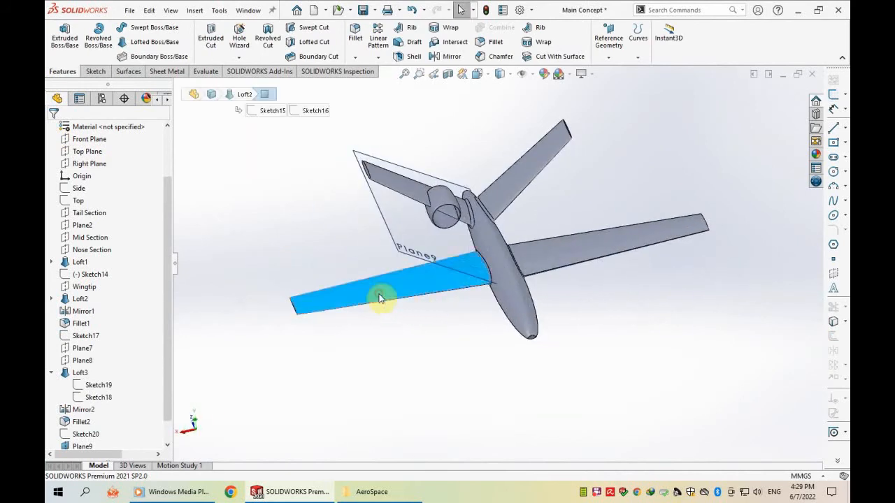
{"action": "left_click", "coordinate": [82, 275]}
{"action": "left_click", "coordinate": [61, 242]}
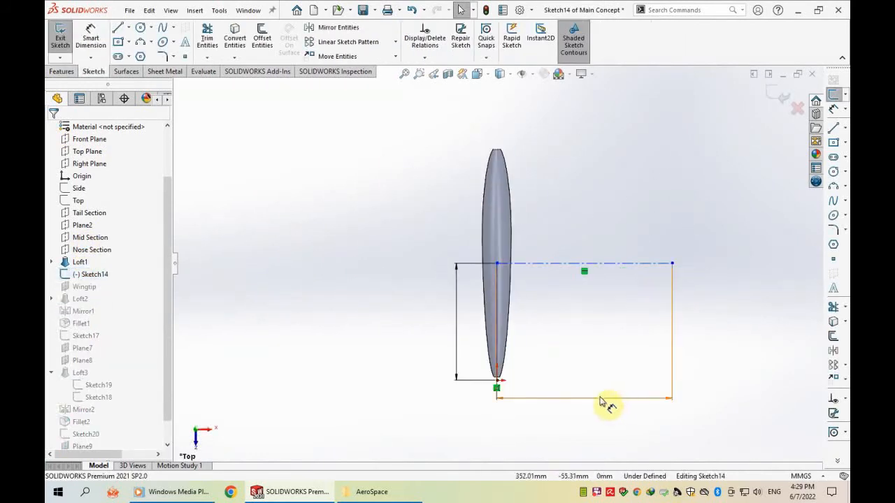
{"action": "left_click", "coordinate": [596, 398]}
{"action": "left_click", "coordinate": [593, 411]}
{"action": "type", "text": "700"}
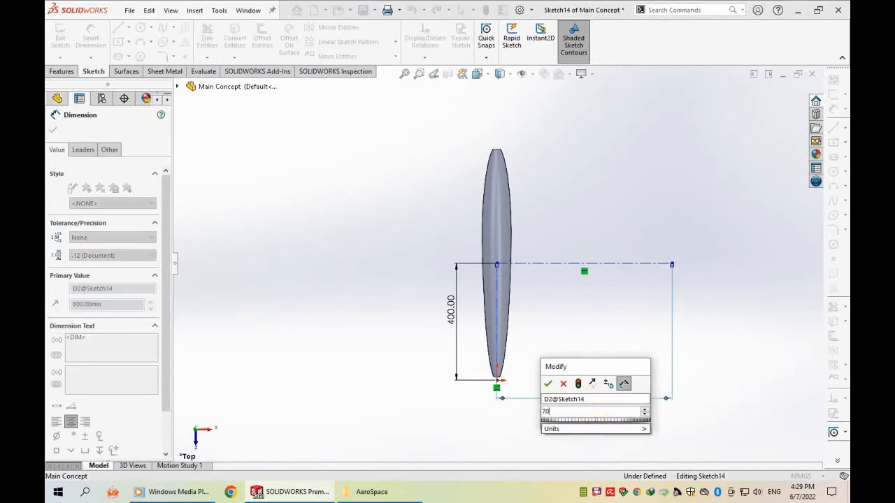
{"action": "key", "text": "Return"}
{"action": "left_click", "coordinate": [779, 96]}
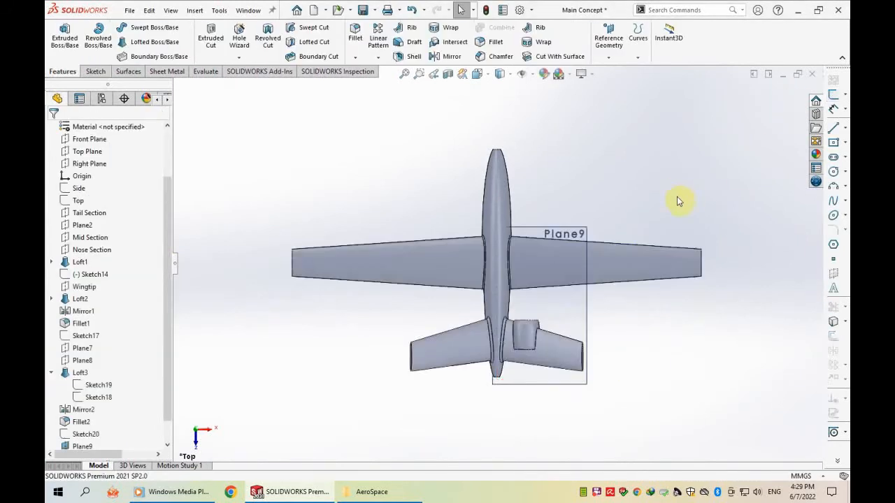
Hide Plane9 and collapse the feature tree to clear the model view.
{"action": "middle_click_drag", "start_coordinate": [599, 329], "coordinate": [464, 216]}
{"action": "left_click", "coordinate": [463, 216]}
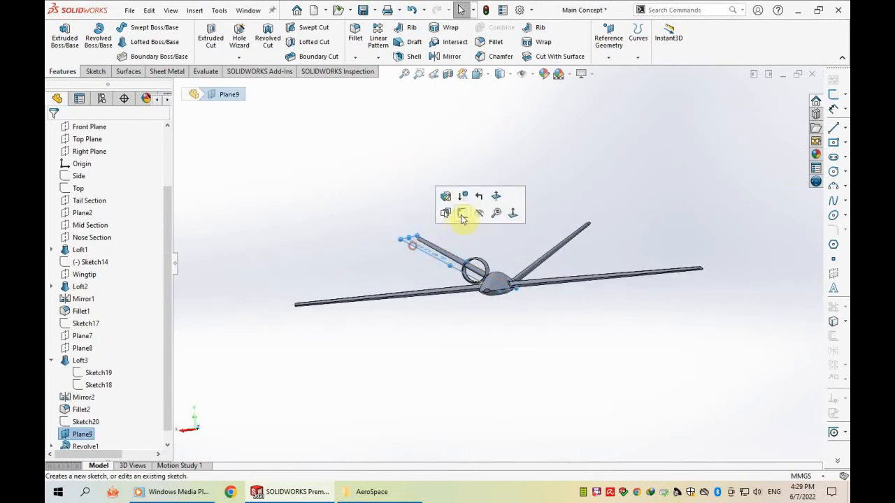
{"action": "middle_click_drag", "start_coordinate": [512, 289], "coordinate": [400, 256]}
{"action": "left_click", "coordinate": [175, 263]}
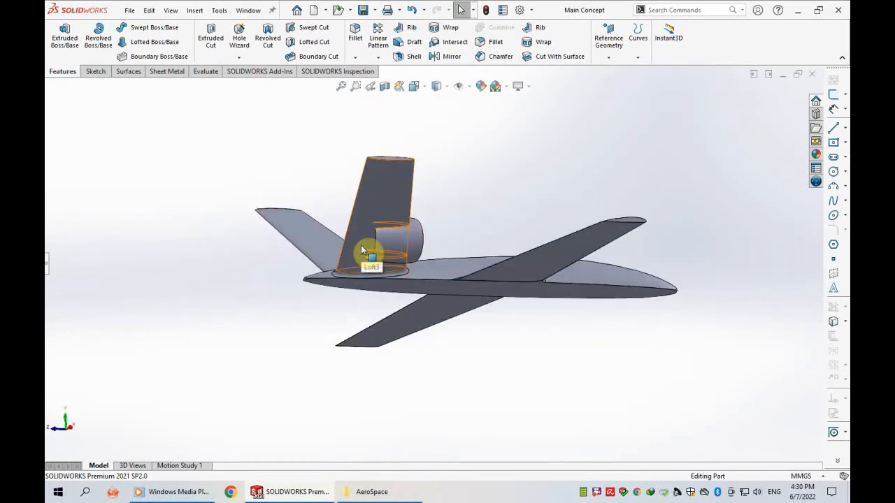
Create a reference plane from the circular front edge of the duct housing.
{"action": "middle_click_drag", "start_coordinate": [363, 250], "coordinate": [370, 327]}
{"action": "middle_click_drag", "start_coordinate": [395, 239], "coordinate": [356, 356]}
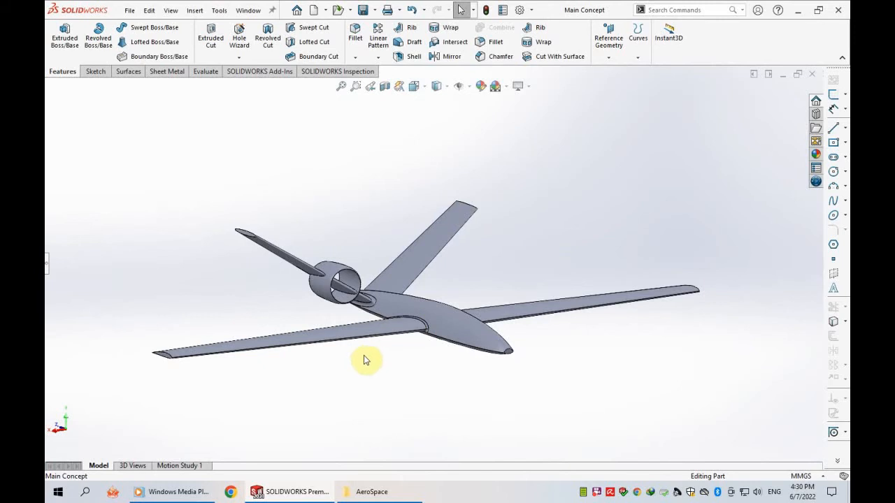
{"action": "middle_click_drag", "start_coordinate": [385, 365], "coordinate": [370, 344]}
{"action": "middle_click_drag", "start_coordinate": [445, 336], "coordinate": [480, 330]}
{"action": "scroll", "coordinate": [383, 289], "scroll_direction": "down", "scroll_amount": 8}
{"action": "scroll", "coordinate": [409, 228], "scroll_direction": "down", "scroll_amount": 5}
{"action": "left_click", "coordinate": [400, 218]}
{"action": "left_click", "coordinate": [593, 48]}
{"action": "left_click", "coordinate": [609, 68]}
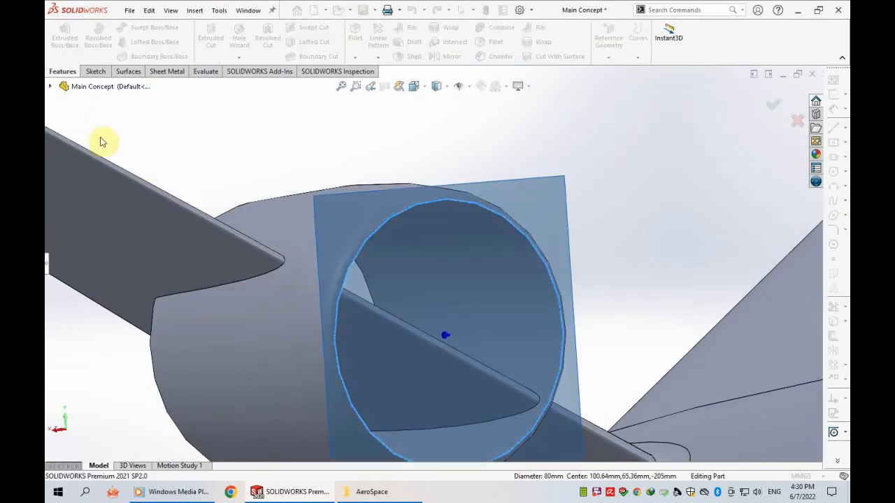
{"action": "left_click", "coordinate": [773, 108]}
Open a sketch on the new duct plane and convert the duct's 80 mm inner front edge into a sketch circle.
{"action": "left_click", "coordinate": [506, 214]}
{"action": "left_click", "coordinate": [532, 223]}
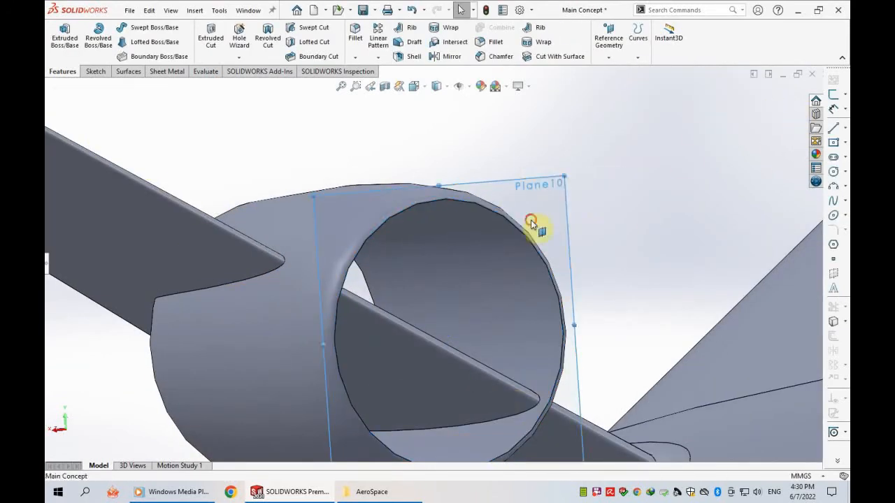
{"action": "left_click", "coordinate": [577, 187]}
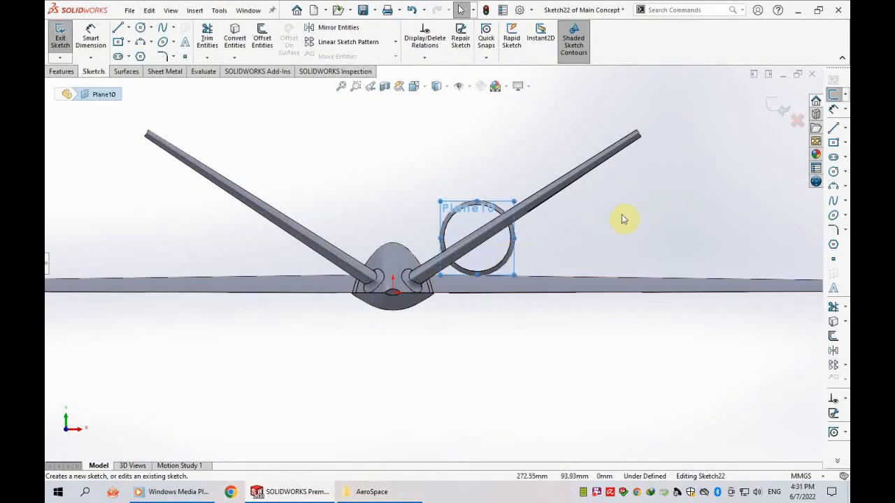
{"action": "key", "text": "ctrl+8"}
{"action": "scroll", "coordinate": [413, 261], "scroll_direction": "down", "scroll_amount": 8}
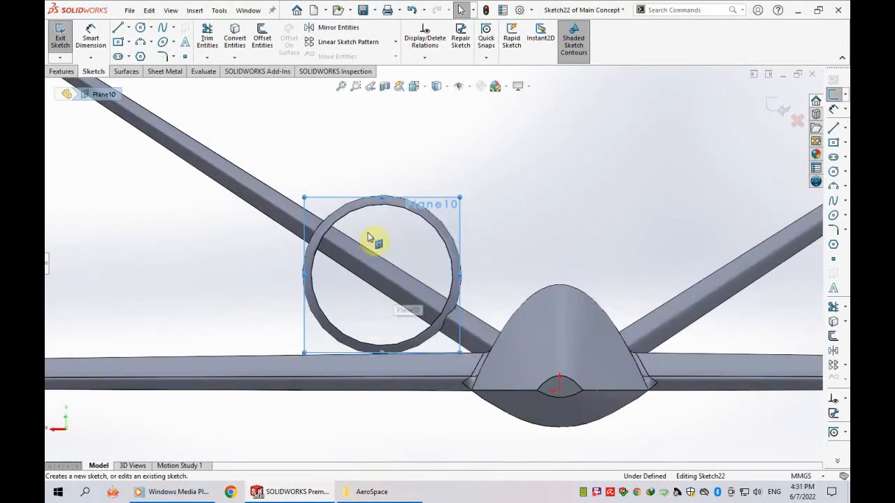
{"action": "left_click", "coordinate": [351, 218]}
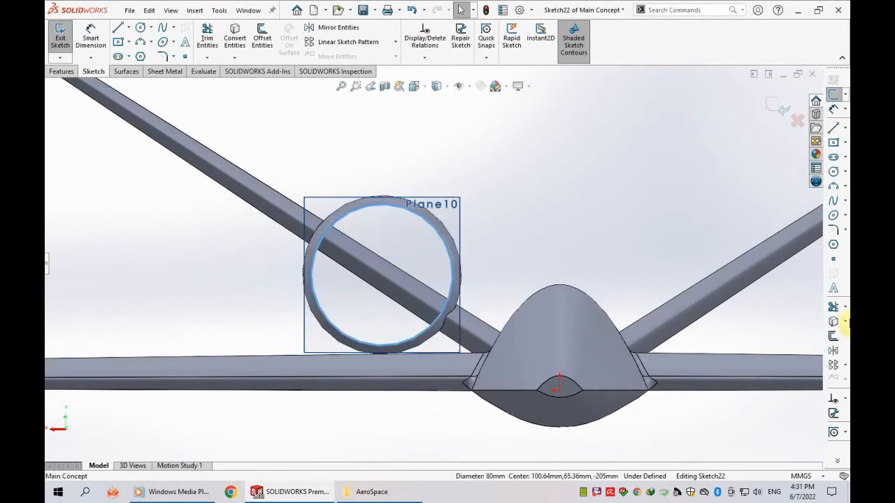
{"action": "left_click", "coordinate": [841, 332]}
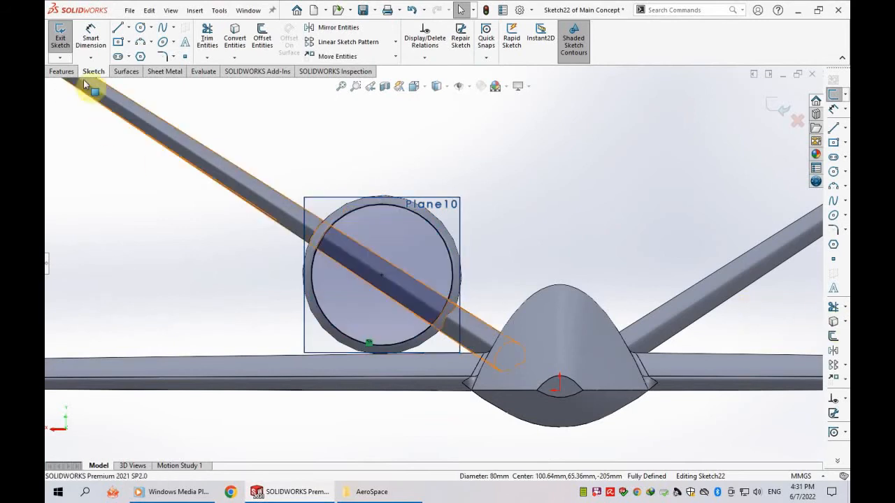
Extrude-cut the duct's interior with the converted 80 mm circle, clearing the fin out of the bore.
{"action": "left_click", "coordinate": [62, 71]}
{"action": "left_click", "coordinate": [210, 38]}
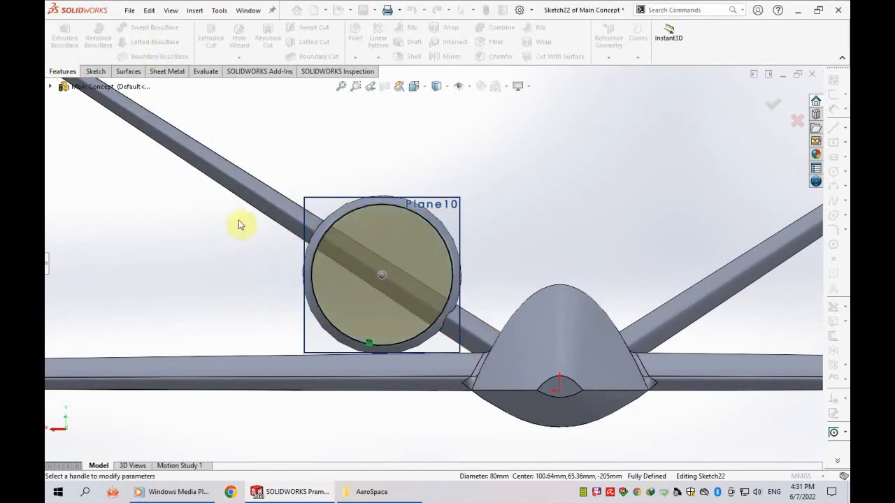
{"action": "left_click", "coordinate": [77, 197]}
{"action": "left_click", "coordinate": [80, 209]}
Fillet the edges where the outside of the duct housing meets the fin with a 15 mm radius.
{"action": "middle_click_drag", "start_coordinate": [320, 370], "coordinate": [373, 264]}
{"action": "scroll", "coordinate": [372, 261], "scroll_direction": "down", "scroll_amount": 4}
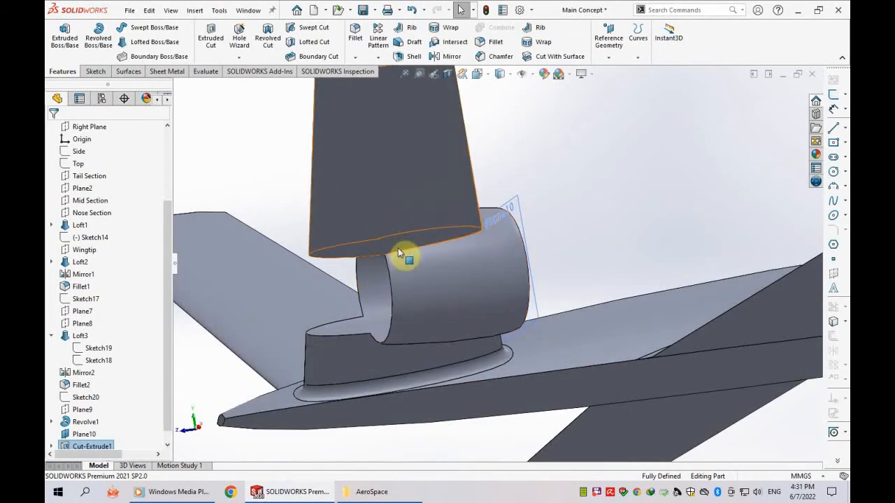
{"action": "left_click", "coordinate": [406, 249]}
{"action": "left_click", "coordinate": [495, 220]}
{"action": "middle_click_drag", "start_coordinate": [426, 353], "coordinate": [391, 326]}
{"action": "left_click", "coordinate": [382, 321]}
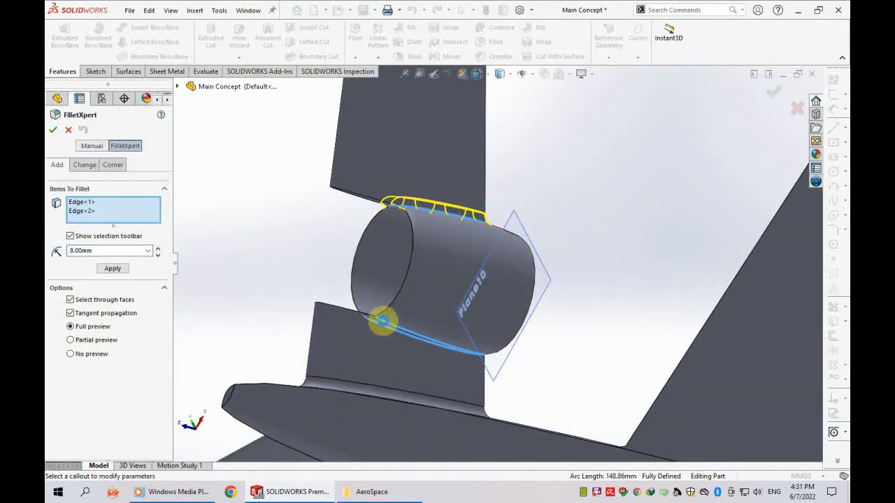
{"action": "left_click", "coordinate": [117, 251]}
{"action": "type", "text": "15"}
{"action": "key", "text": "Return"}
{"action": "middle_click_drag", "start_coordinate": [392, 266], "coordinate": [325, 247]}
{"action": "mouse_move", "coordinate": [503, 261]}
{"action": "middle_mouse_down"}
{"action": "mouse_move", "coordinate": [535, 253]}
{"action": "mouse_move", "coordinate": [556, 263]}
{"action": "mouse_move", "coordinate": [575, 320]}
{"action": "mouse_move", "coordinate": [535, 264]}
{"action": "mouse_move", "coordinate": [494, 289]}
{"action": "mouse_move", "coordinate": [515, 299]}
{"action": "mouse_move", "coordinate": [455, 266]}
{"action": "mouse_move", "coordinate": [320, 316]}
{"action": "mouse_move", "coordinate": [300, 289]}
{"action": "mouse_move", "coordinate": [315, 325]}
{"action": "mouse_move", "coordinate": [316, 292]}
{"action": "mouse_move", "coordinate": [295, 294]}
{"action": "middle_mouse_up"}
{"action": "key", "text": "Return"}
{"action": "scroll", "coordinate": [535, 282], "scroll_direction": "up", "scroll_amount": 3}
{"action": "scroll", "coordinate": [493, 289], "scroll_direction": "down", "scroll_amount": 5}
Edit the duct's revolve sketch, setting the profile curve's front-end dimension to 40 mm and its rear-end dimension to 20 mm.
{"action": "left_click", "coordinate": [85, 421]}
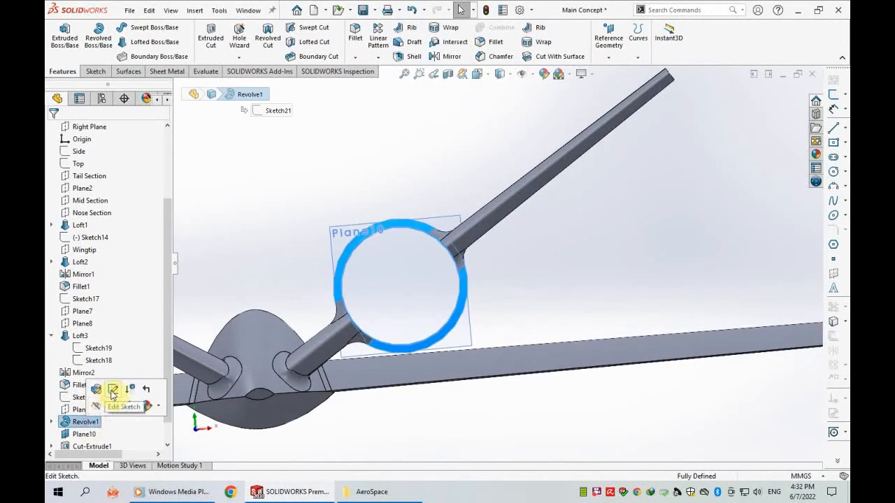
{"action": "left_click", "coordinate": [105, 400]}
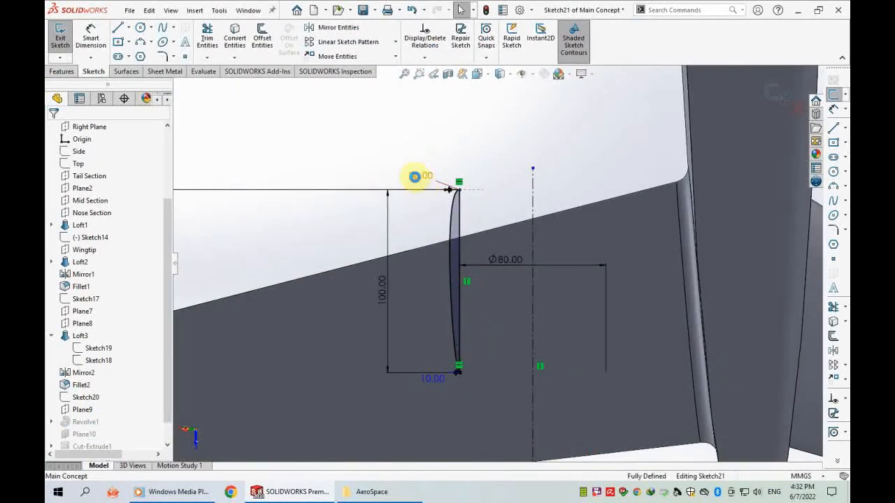
{"action": "double_click", "coordinate": [415, 176]}
{"action": "key", "text": "Return"}
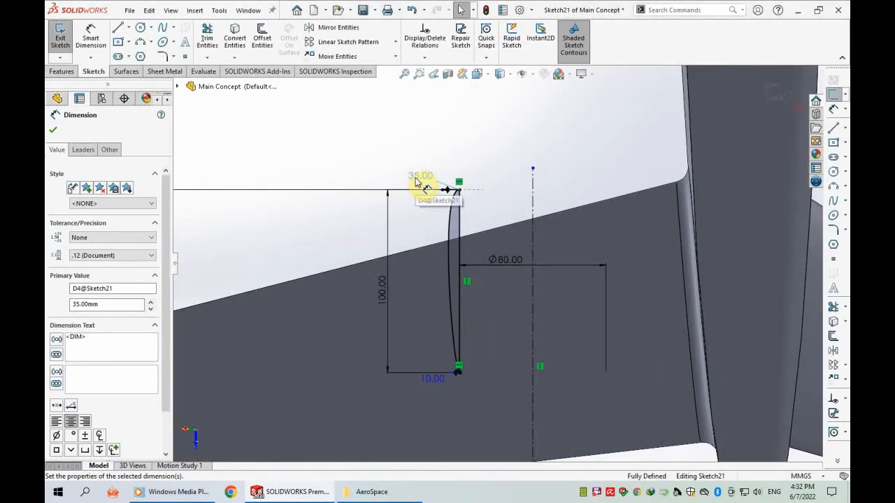
{"action": "double_click", "coordinate": [414, 180]}
{"action": "type", "text": "40"}
{"action": "key", "text": "Return"}
{"action": "double_click", "coordinate": [434, 375]}
{"action": "type", "text": "20"}
{"action": "key", "text": "Return"}
{"action": "left_click", "coordinate": [769, 93]}
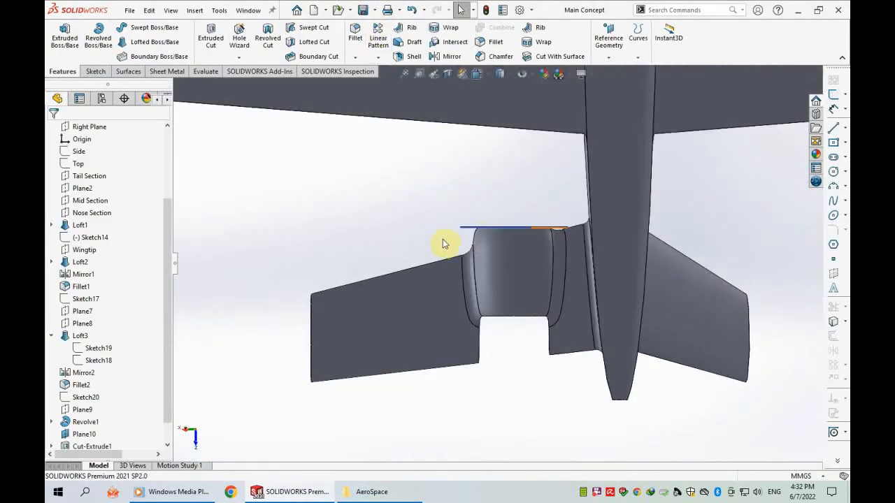
Hide Plane10 at the front of the duct housing.
{"action": "middle_click_drag", "start_coordinate": [422, 167], "coordinate": [618, 231]}
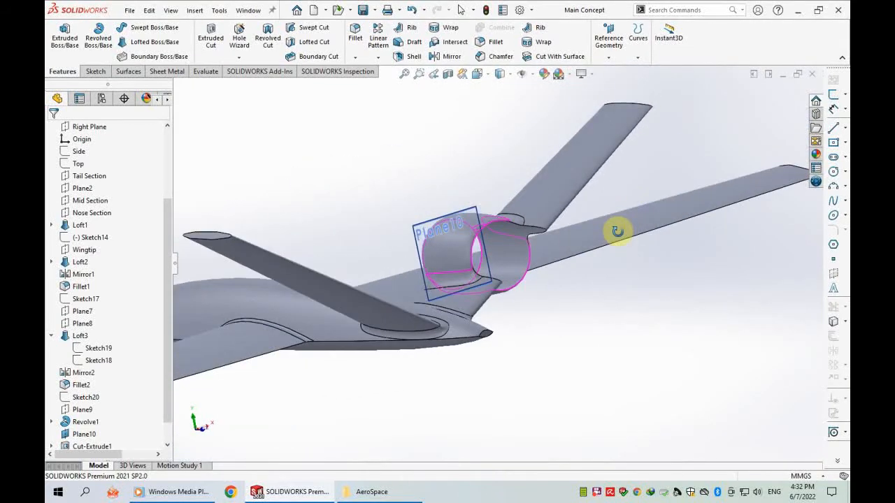
{"action": "middle_click_drag", "start_coordinate": [618, 232], "coordinate": [490, 216]}
{"action": "left_click", "coordinate": [463, 194]}
{"action": "left_click", "coordinate": [201, 277]}
Try to mirror Revolve1, Cut-Extrude1 and Fillet3 together about the Right Plane.
{"action": "left_click", "coordinate": [429, 265]}
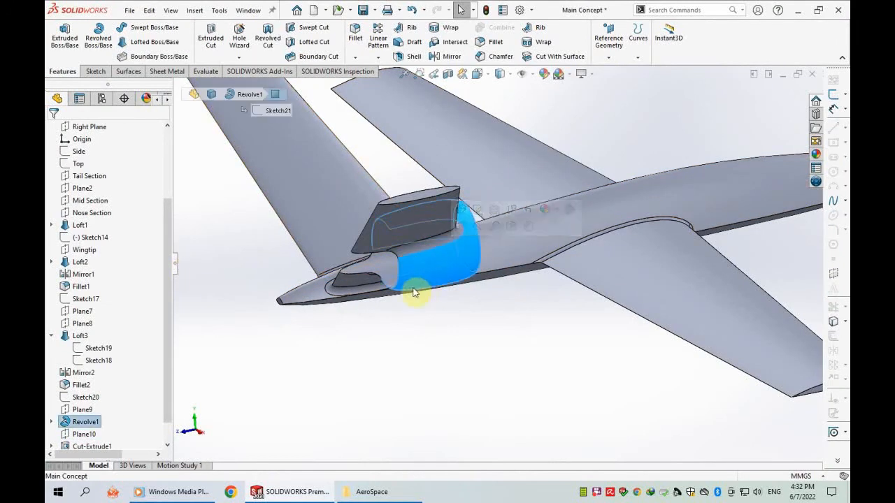
{"action": "scroll", "coordinate": [142, 311], "scroll_direction": "up", "scroll_amount": 3}
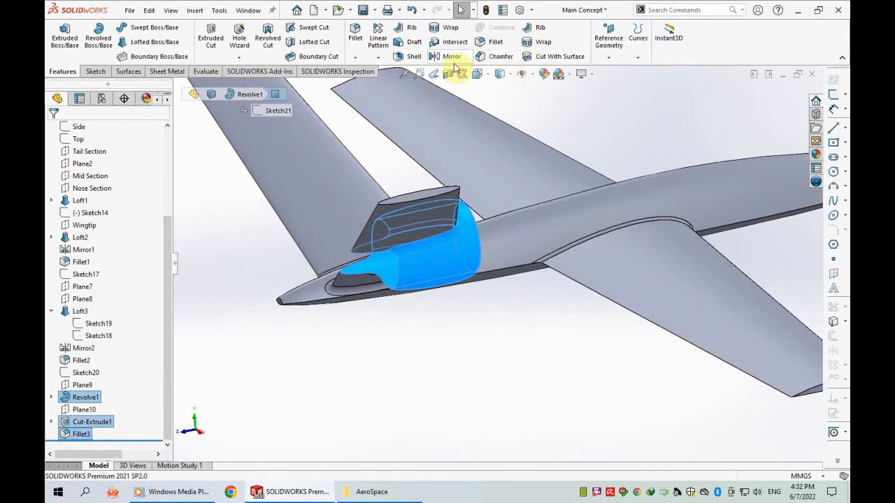
{"action": "scroll", "coordinate": [135, 188], "scroll_direction": "up", "scroll_amount": 3}
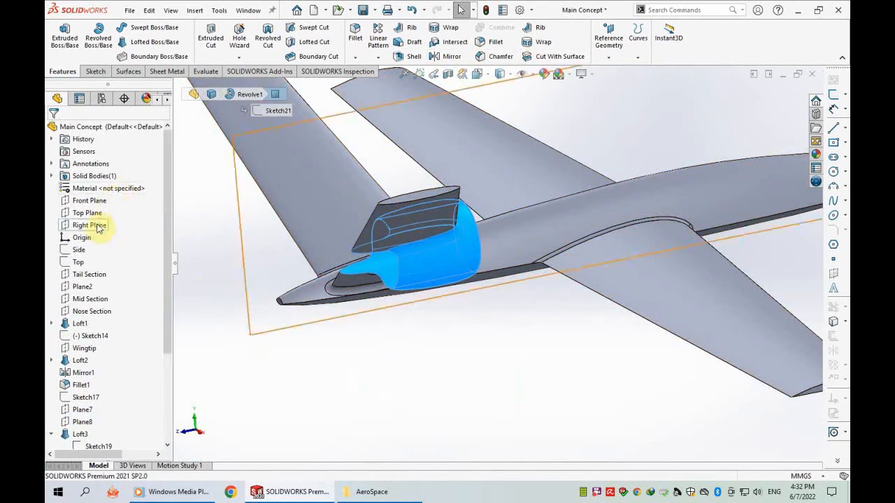
{"action": "left_click", "coordinate": [451, 56]}
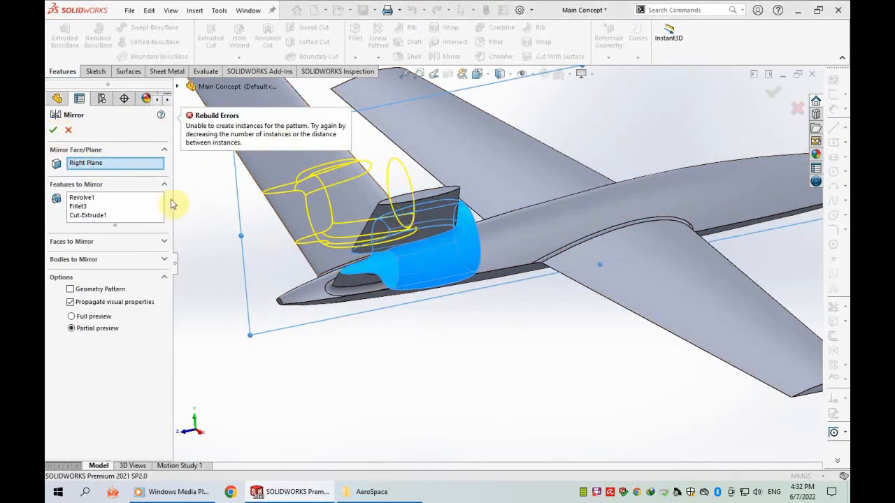
{"action": "left_click", "coordinate": [68, 130]}
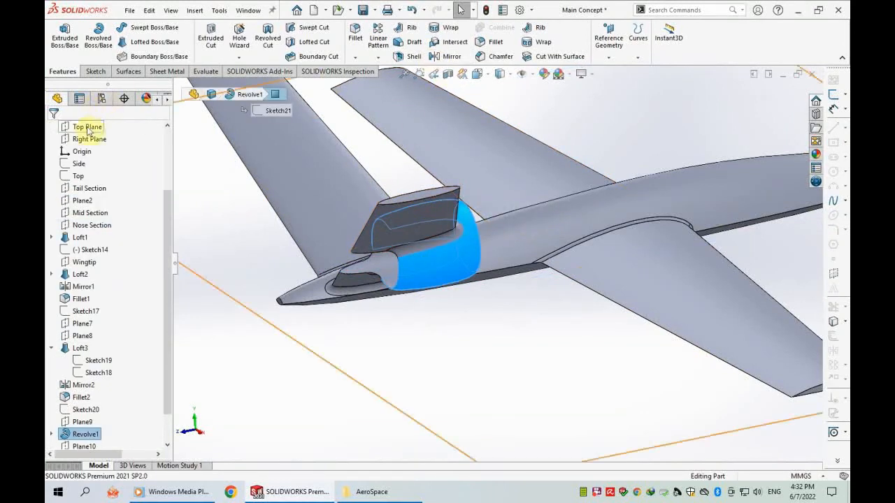
Mirror the revolved duct housing, Revolve1, about the Right Plane onto the opposite fin.
{"action": "left_click", "coordinate": [89, 139]}
{"action": "left_click", "coordinate": [440, 58]}
{"action": "left_click", "coordinate": [56, 129]}
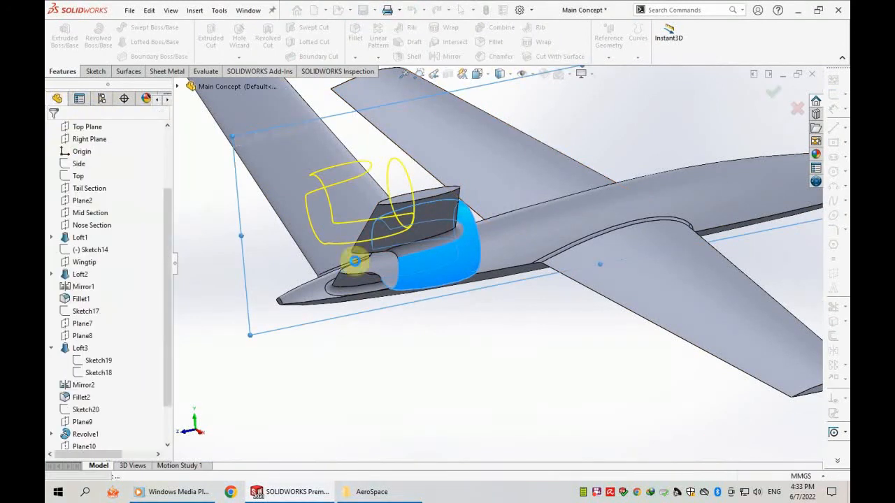
Mirror the duct's interior cut, Cut-Extrude1, about the Right Plane.
{"action": "left_click", "coordinate": [388, 270]}
{"action": "scroll", "coordinate": [159, 378], "scroll_direction": "down", "scroll_amount": 2}
{"action": "left_click", "coordinate": [89, 411]}
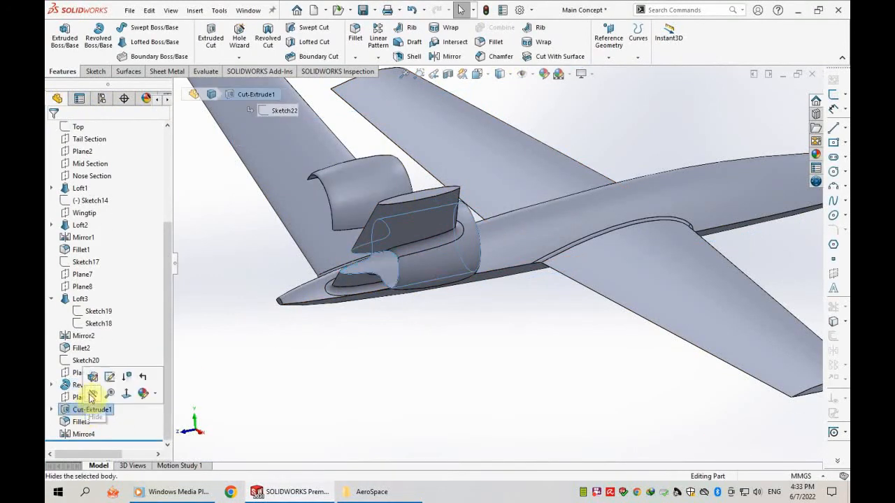
{"action": "left_click", "coordinate": [91, 376]}
{"action": "left_click", "coordinate": [453, 56]}
{"action": "left_click", "coordinate": [56, 129]}
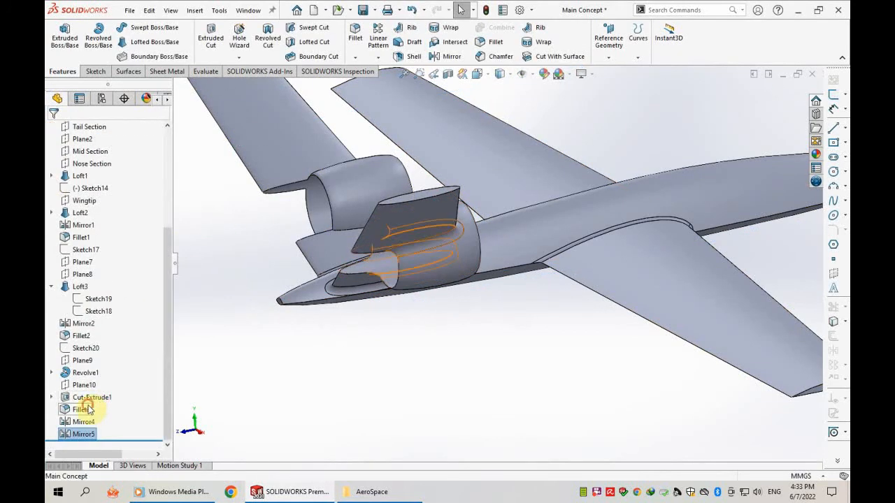
Move Fillet3 below the two duct mirror features and extend it to the mirrored duct's fin edges at 15 mm radius.
{"action": "left_click", "coordinate": [82, 410]}
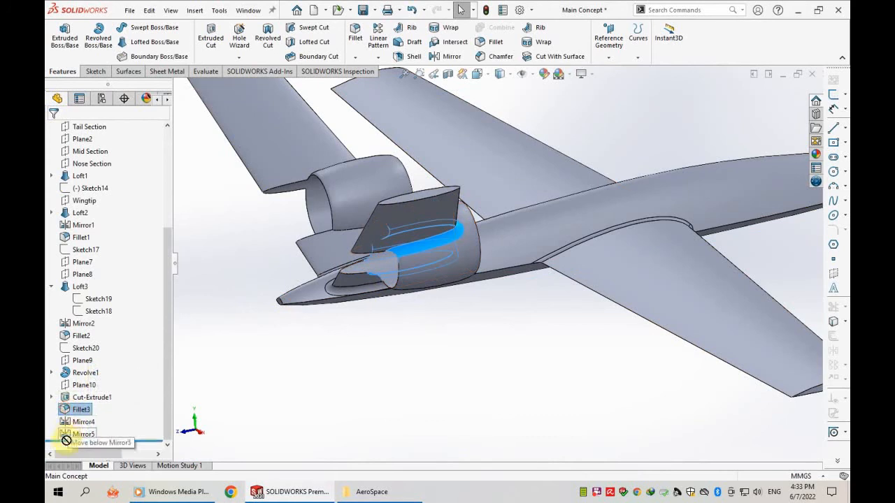
{"action": "left_click_drag", "start_coordinate": [65, 435], "coordinate": [65, 437]}
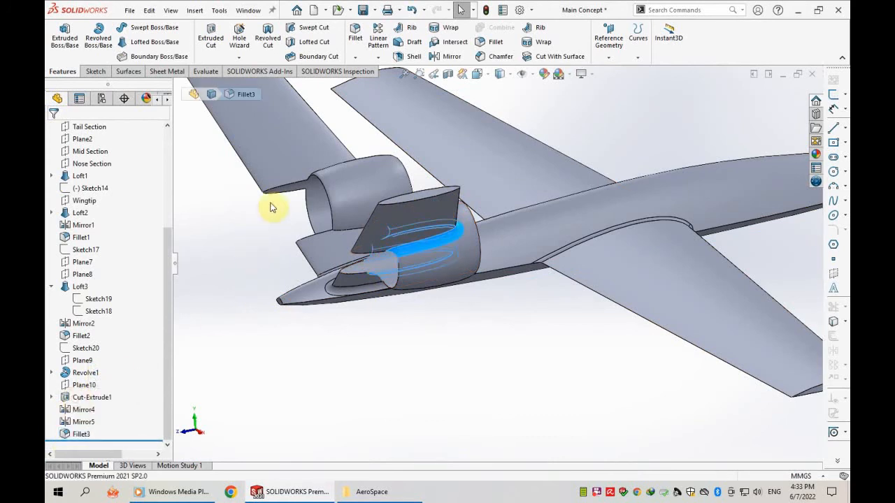
{"action": "left_click", "coordinate": [347, 232]}
{"action": "middle_click_drag", "start_coordinate": [319, 202], "coordinate": [444, 179]}
{"action": "left_click", "coordinate": [294, 181]}
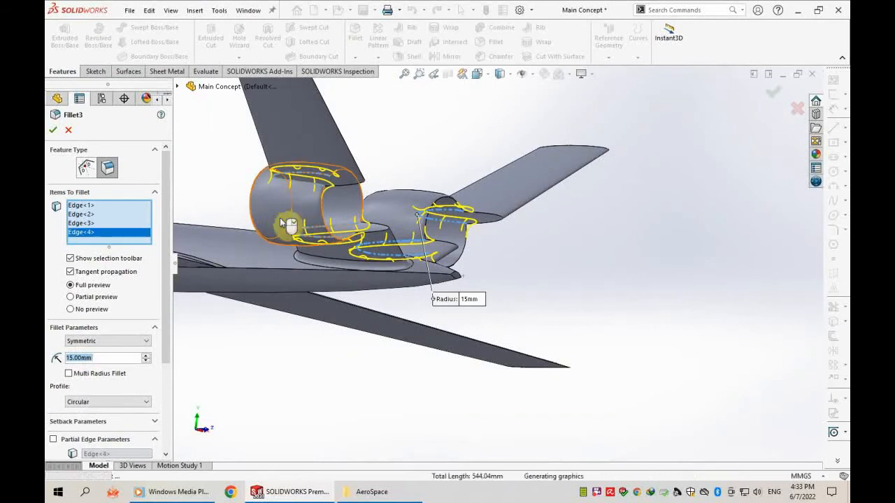
{"action": "key", "text": "Return"}
{"action": "middle_click_drag", "start_coordinate": [406, 265], "coordinate": [440, 222]}
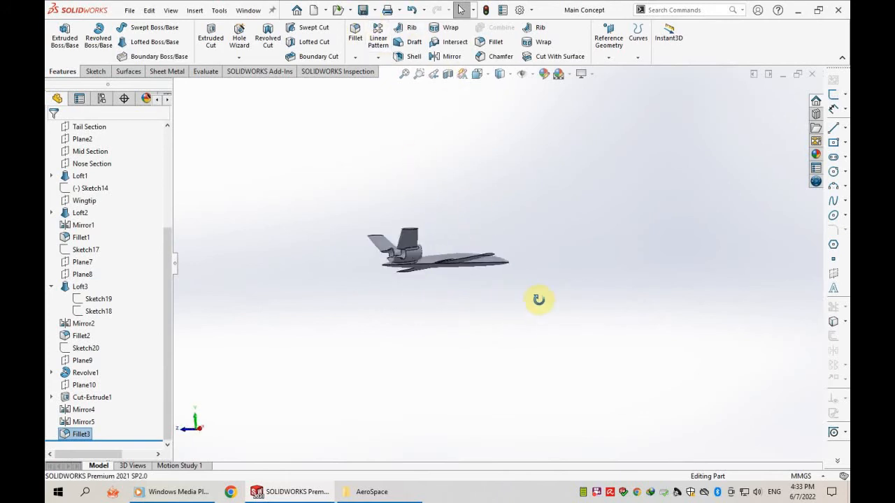
{"action": "scroll", "coordinate": [442, 263], "scroll_direction": "down", "scroll_amount": 5}
{"action": "mouse_move", "coordinate": [442, 262]}
{"action": "middle_mouse_down"}
{"action": "mouse_move", "coordinate": [433, 282]}
{"action": "mouse_move", "coordinate": [509, 261]}
{"action": "mouse_move", "coordinate": [426, 289]}
{"action": "mouse_move", "coordinate": [356, 286]}
{"action": "mouse_move", "coordinate": [453, 242]}
{"action": "mouse_move", "coordinate": [452, 232]}
{"action": "mouse_move", "coordinate": [443, 373]}
{"action": "mouse_move", "coordinate": [446, 246]}
{"action": "middle_mouse_up"}
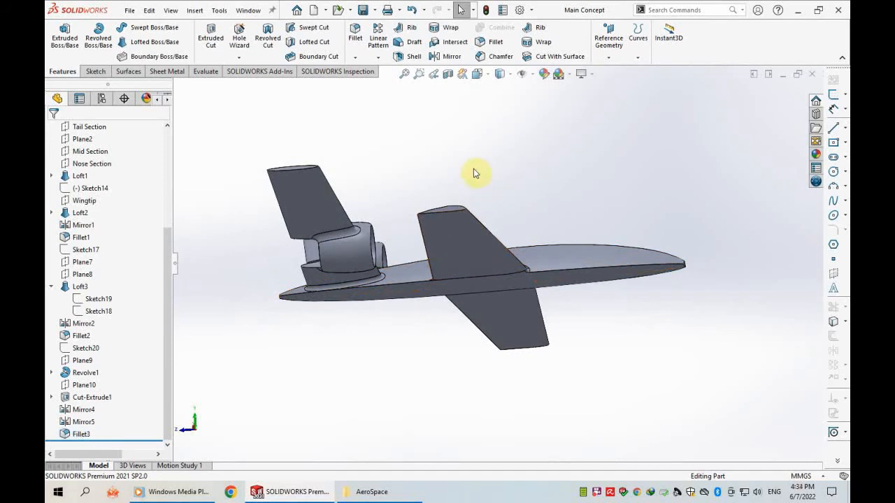
Create a new assembly and place the Main Concept part in it.
{"action": "left_click", "coordinate": [313, 11]}
{"action": "left_click", "coordinate": [420, 265]}
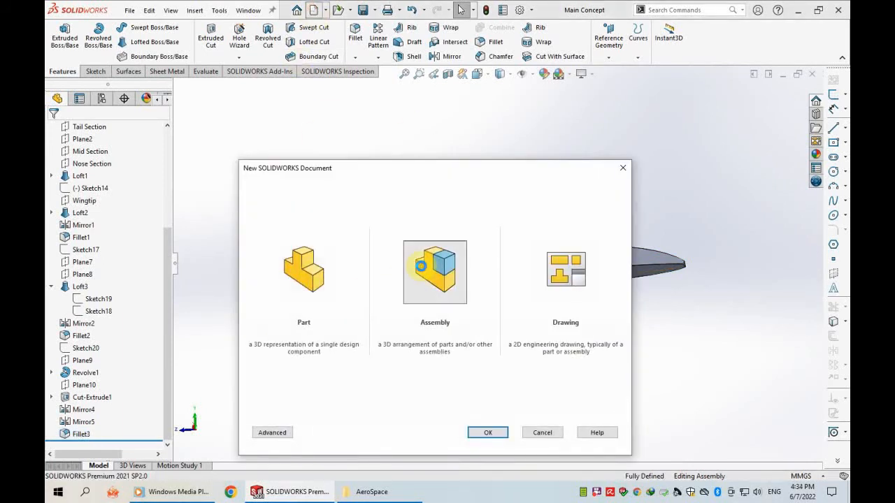
{"action": "double_click", "coordinate": [419, 263]}
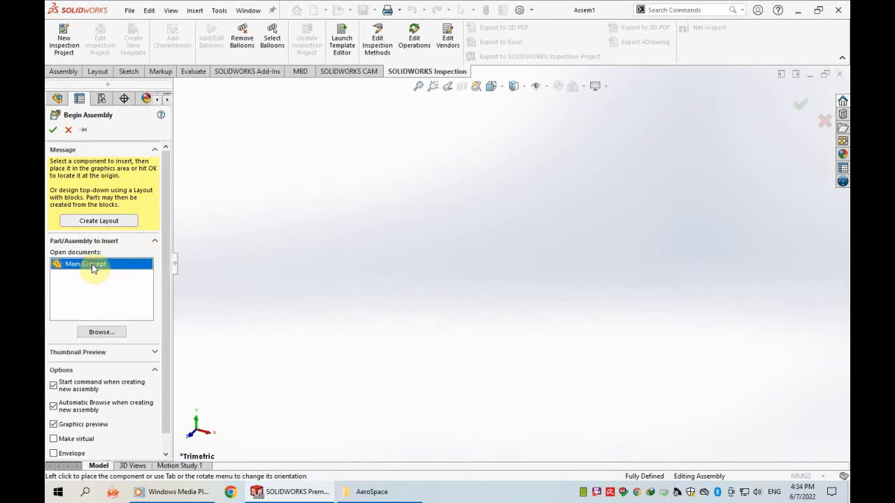
{"action": "left_click", "coordinate": [344, 265]}
{"action": "left_click", "coordinate": [84, 267]}
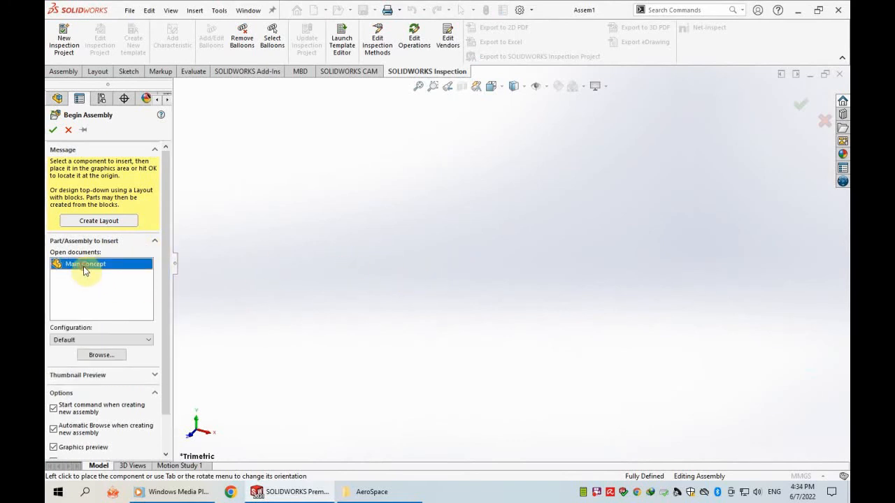
{"action": "left_click", "coordinate": [460, 193]}
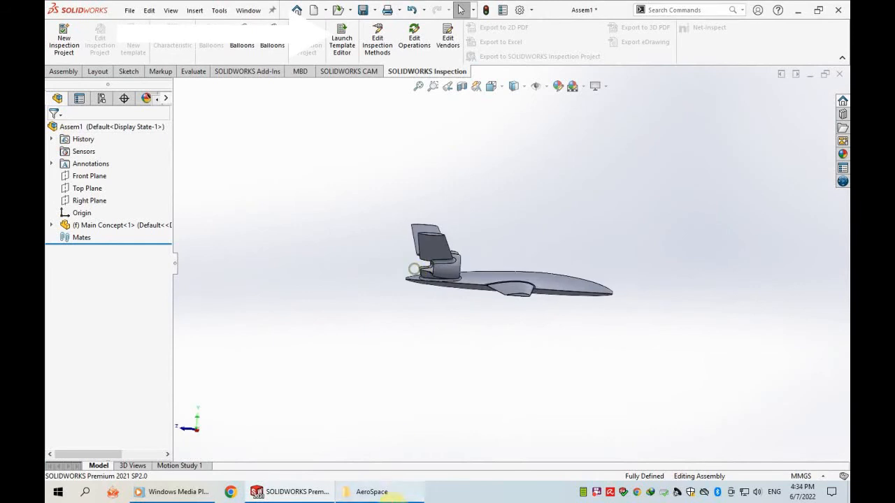
Insert the 64mm_EDF ducted fan model from the AeroSpace folder into the assembly, placing it below the aircraft.
{"action": "left_click", "coordinate": [392, 493]}
{"action": "left_click_drag", "start_coordinate": [174, 172], "coordinate": [437, 320]}
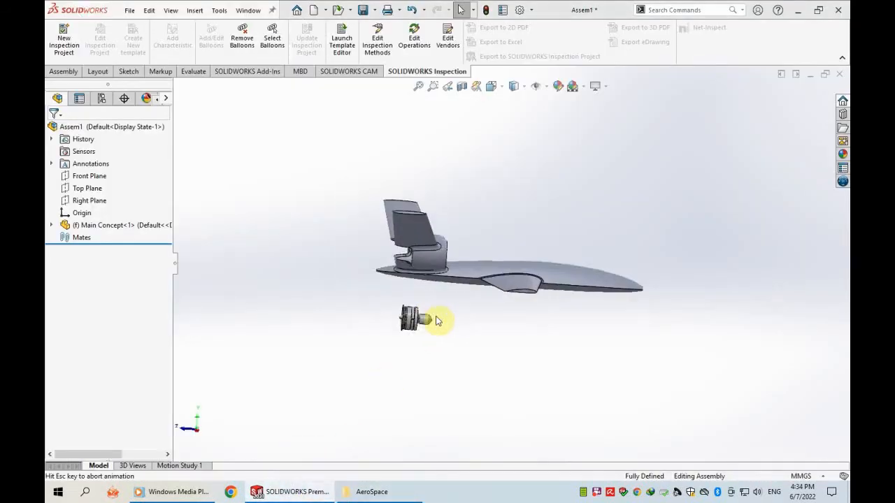
{"action": "right_click_drag", "start_coordinate": [363, 323], "coordinate": [391, 319]}
Mate the fan's outer cylindrical face concentric with the inner face of the nearer duct housing.
{"action": "scroll", "coordinate": [392, 319], "scroll_direction": "down", "scroll_amount": 8}
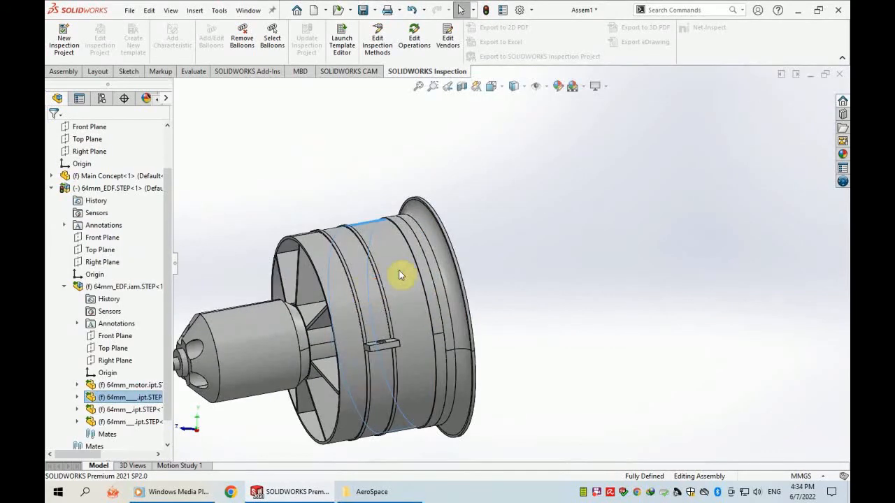
{"action": "left_click", "coordinate": [411, 302]}
{"action": "scroll", "coordinate": [509, 283], "scroll_direction": "up", "scroll_amount": 6}
{"action": "scroll", "coordinate": [558, 172], "scroll_direction": "down", "scroll_amount": 2}
{"action": "middle_click_drag", "start_coordinate": [558, 171], "coordinate": [536, 181]}
{"action": "left_click", "coordinate": [583, 138], "text": "ctrl"}
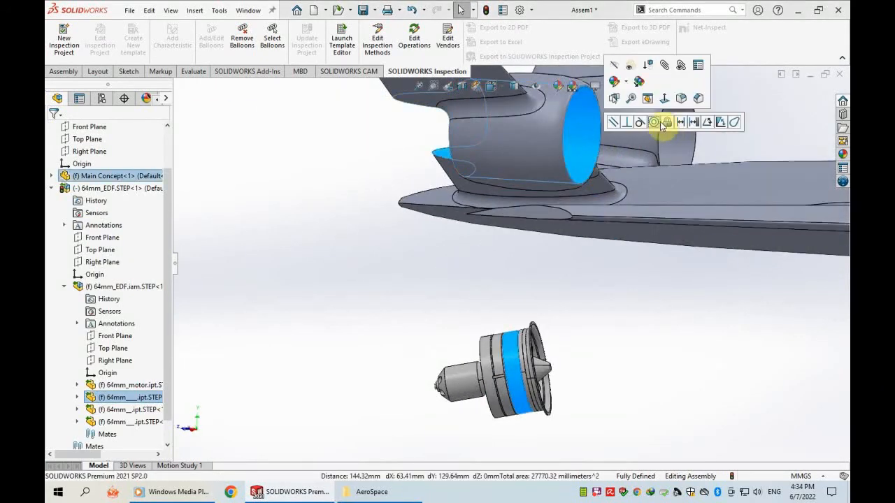
{"action": "left_click", "coordinate": [654, 122]}
Slide the mated fan along its axis into the front opening of the duct housing.
{"action": "left_click", "coordinate": [534, 283]}
{"action": "left_click_drag", "start_coordinate": [451, 137], "coordinate": [529, 133]}
{"action": "scroll", "coordinate": [562, 238], "scroll_direction": "up", "scroll_amount": 3}
{"action": "middle_click_drag", "start_coordinate": [578, 208], "coordinate": [583, 166]}
{"action": "scroll", "coordinate": [584, 166], "scroll_direction": "down", "scroll_amount": 4}
{"action": "middle_click_drag", "start_coordinate": [581, 240], "coordinate": [562, 248]}
Place a second copy of the 64mm_EDF fan near the other duct and save the assembly as Assem1.
{"action": "scroll", "coordinate": [520, 265], "scroll_direction": "up", "scroll_amount": 4}
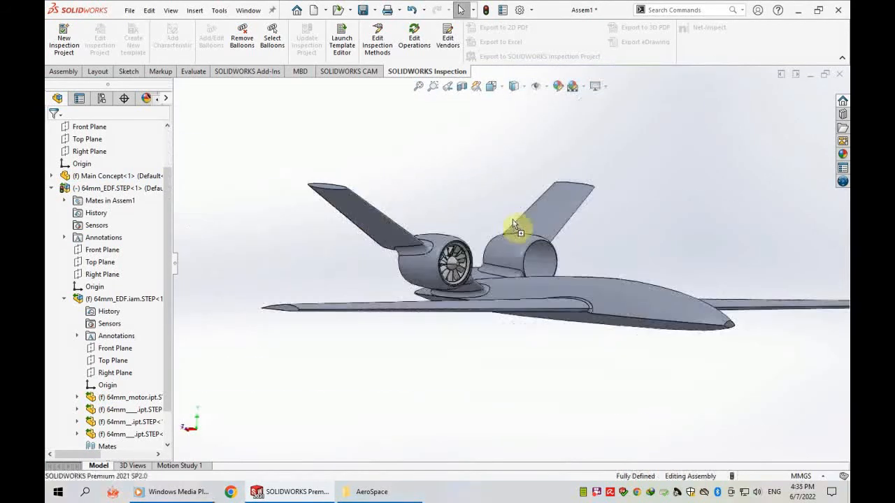
{"action": "key", "text": "ctrl+s"}
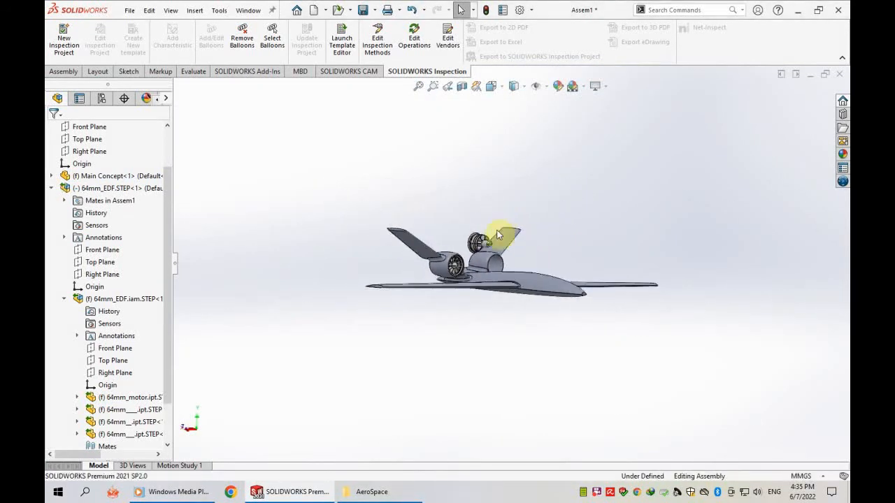
{"action": "scroll", "coordinate": [481, 220], "scroll_direction": "down", "scroll_amount": 1}
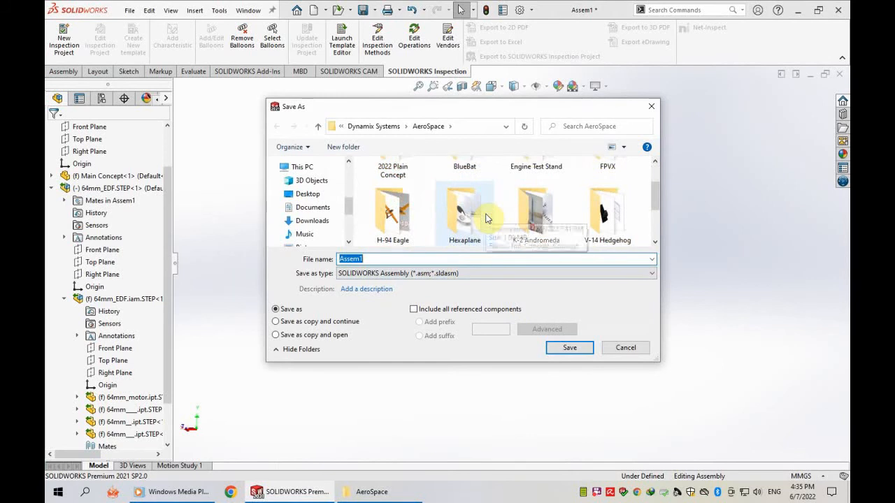
{"action": "scroll", "coordinate": [539, 206], "scroll_direction": "down", "scroll_amount": 1}
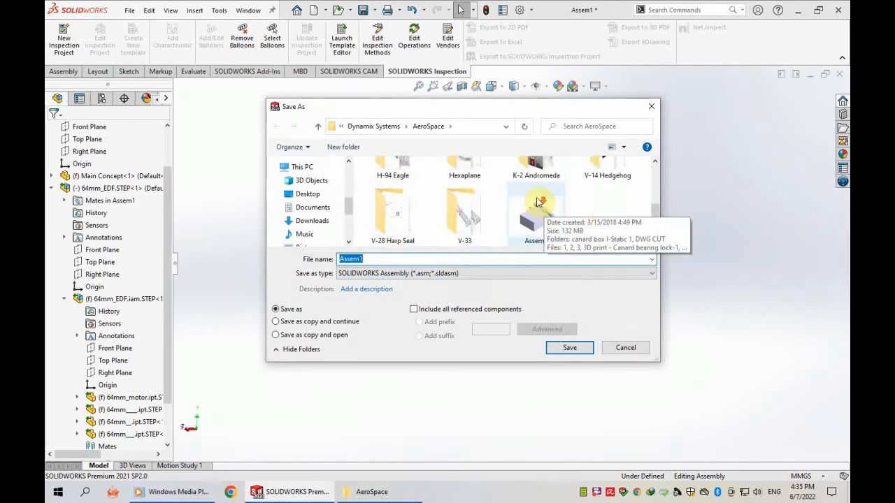
{"action": "double_click", "coordinate": [591, 173]}
{"action": "left_click", "coordinate": [570, 348]}
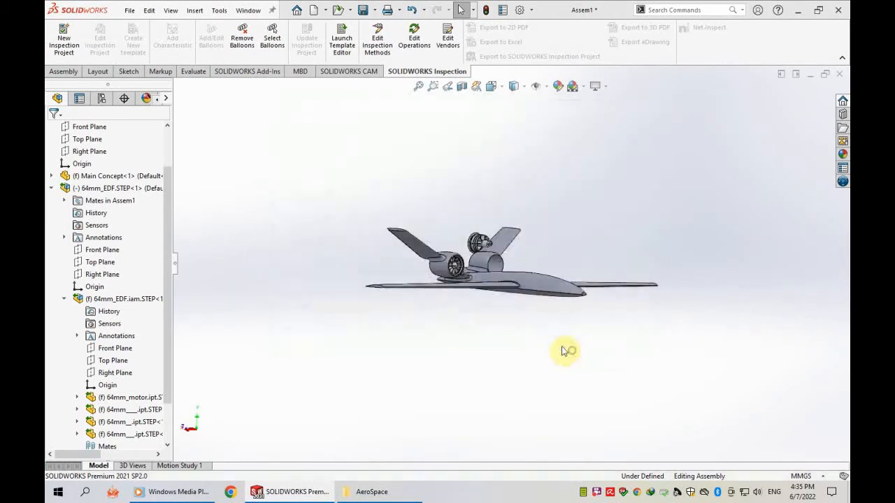
Mate the second fan's outer cylindrical face concentric with the inner face of the mirrored duct housing.
{"action": "scroll", "coordinate": [494, 253], "scroll_direction": "down", "scroll_amount": 8}
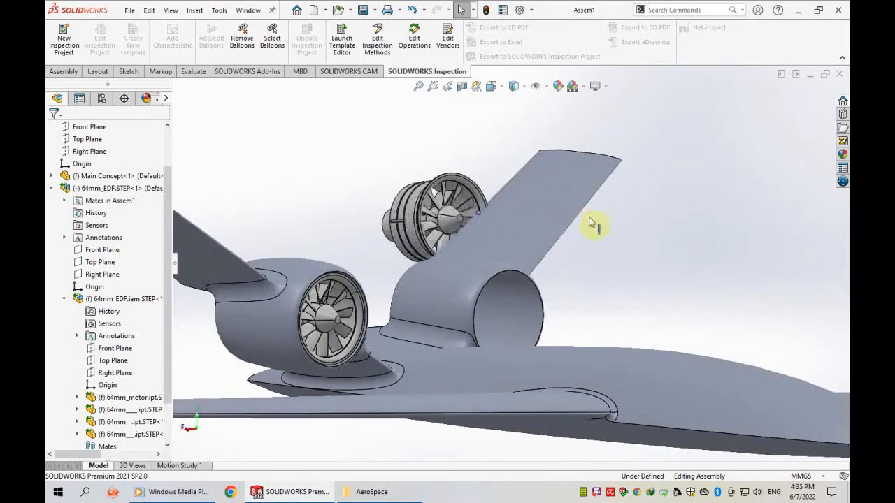
{"action": "left_click", "coordinate": [413, 208]}
{"action": "left_click", "coordinate": [524, 320], "text": "ctrl"}
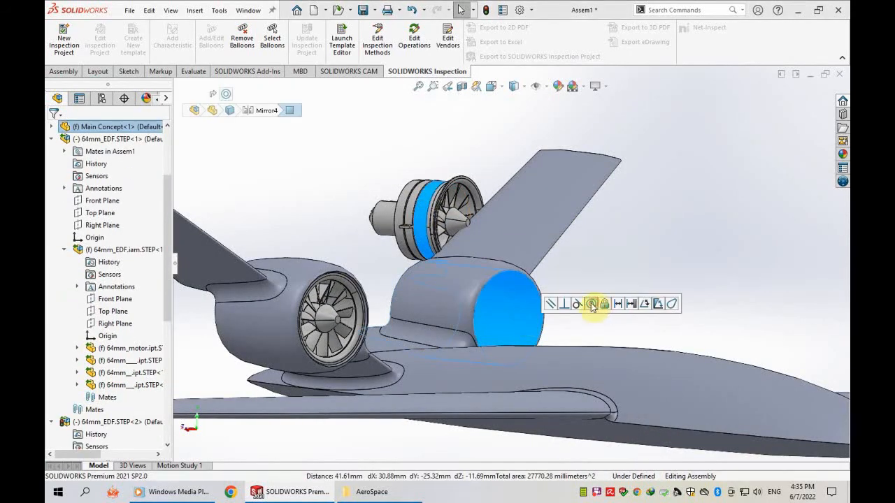
{"action": "left_click", "coordinate": [591, 303]}
{"action": "scroll", "coordinate": [455, 303], "scroll_direction": "up", "scroll_amount": 4}
{"action": "middle_click_drag", "start_coordinate": [455, 304], "coordinate": [417, 253]}
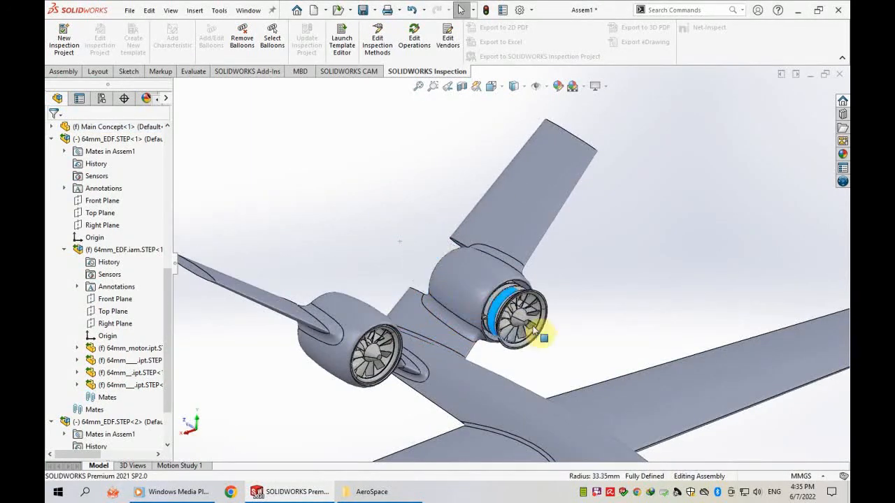
Mate the second fan's front rim coincident with the front opening edge of the mirrored duct housing.
{"action": "left_click", "coordinate": [526, 323]}
{"action": "scroll", "coordinate": [526, 323], "scroll_direction": "down", "scroll_amount": 5}
{"action": "scroll", "coordinate": [552, 231], "scroll_direction": "down", "scroll_amount": 4}
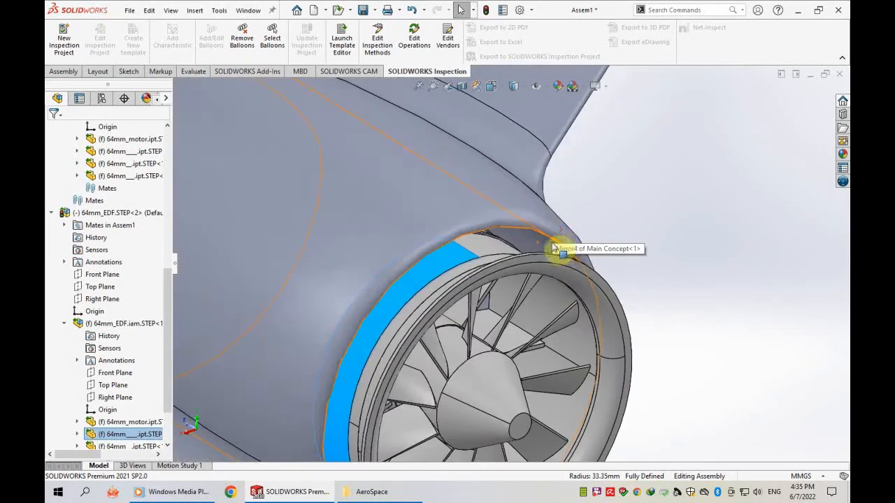
{"action": "left_click", "coordinate": [492, 223]}
{"action": "left_click", "coordinate": [529, 276]}
{"action": "middle_click_drag", "start_coordinate": [559, 269], "coordinate": [632, 262]}
{"action": "scroll", "coordinate": [632, 263], "scroll_direction": "up", "scroll_amount": 6}
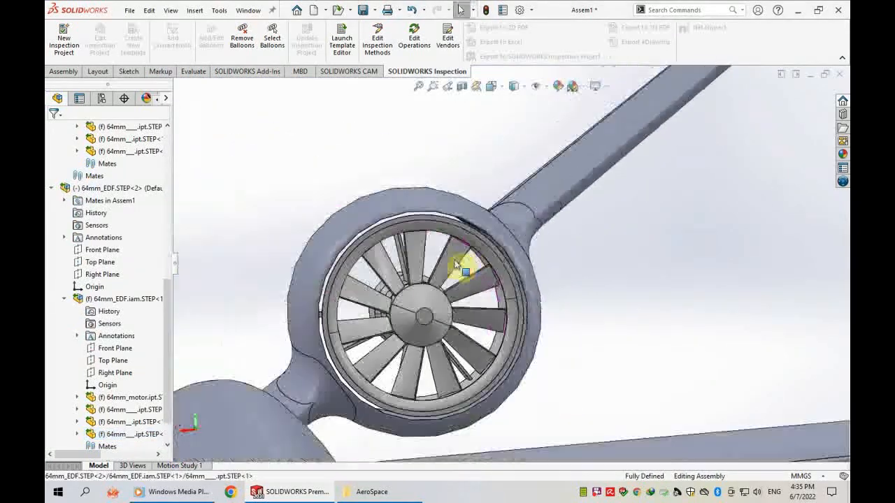
Mate the first fan's front rim edge coincident with the 80 mm front opening edge of its duct housing.
{"action": "middle_click_drag", "start_coordinate": [235, 296], "coordinate": [323, 293]}
{"action": "scroll", "coordinate": [323, 292], "scroll_direction": "down", "scroll_amount": 6}
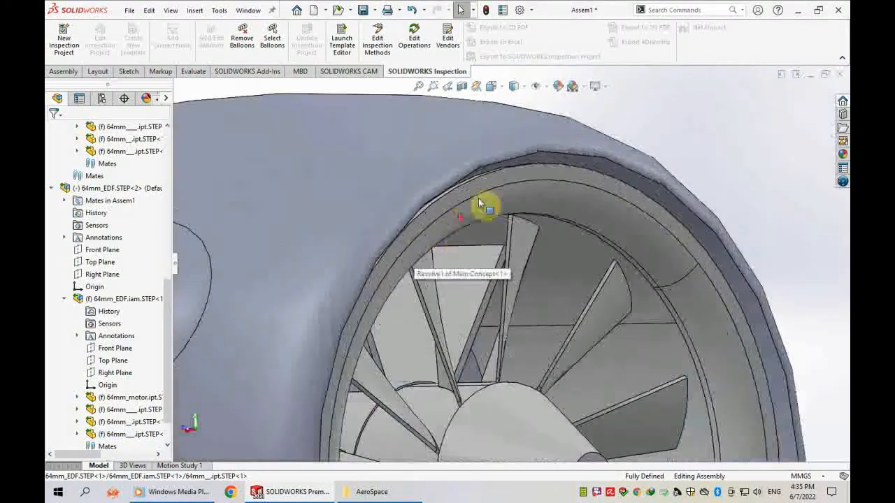
{"action": "left_click", "coordinate": [579, 159]}
{"action": "left_click", "coordinate": [599, 155]}
{"action": "left_click", "coordinate": [597, 158]}
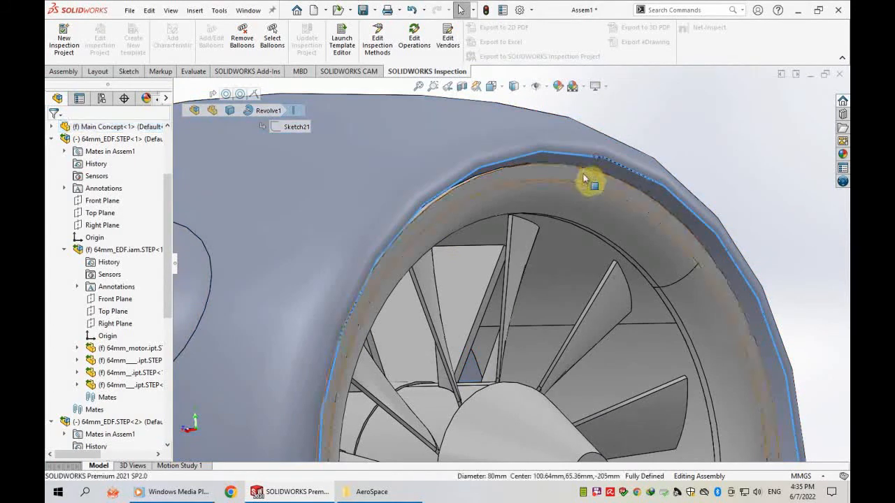
{"action": "left_click", "coordinate": [586, 179], "text": "ctrl"}
{"action": "left_click", "coordinate": [613, 166]}
Fit the whole aircraft assembly in view with the feature tree hidden, and examine both mounted fans from the front and at an angle.
{"action": "scroll", "coordinate": [453, 203], "scroll_direction": "up", "scroll_amount": 11}
{"action": "middle_click_drag", "start_coordinate": [522, 289], "coordinate": [445, 302]}
{"action": "scroll", "coordinate": [490, 304], "scroll_direction": "up", "scroll_amount": 4}
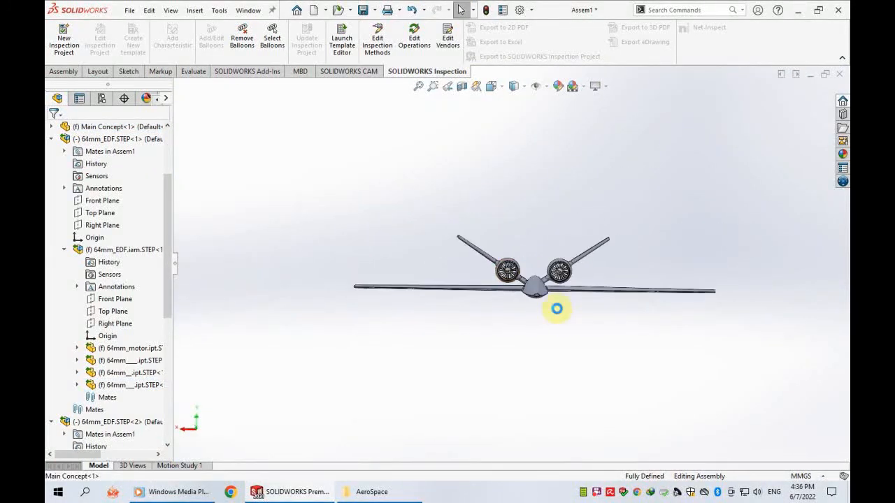
{"action": "left_click", "coordinate": [423, 87]}
{"action": "left_click", "coordinate": [176, 262]}
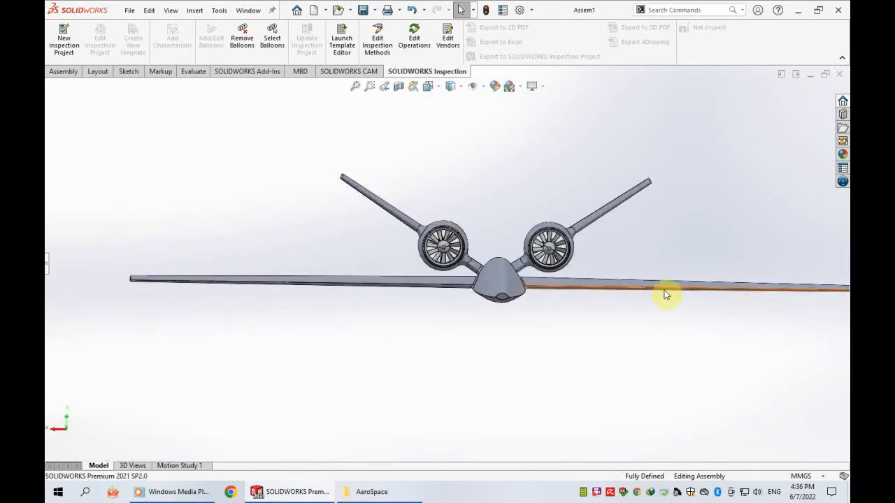
{"action": "middle_click_drag", "start_coordinate": [570, 271], "coordinate": [537, 232]}
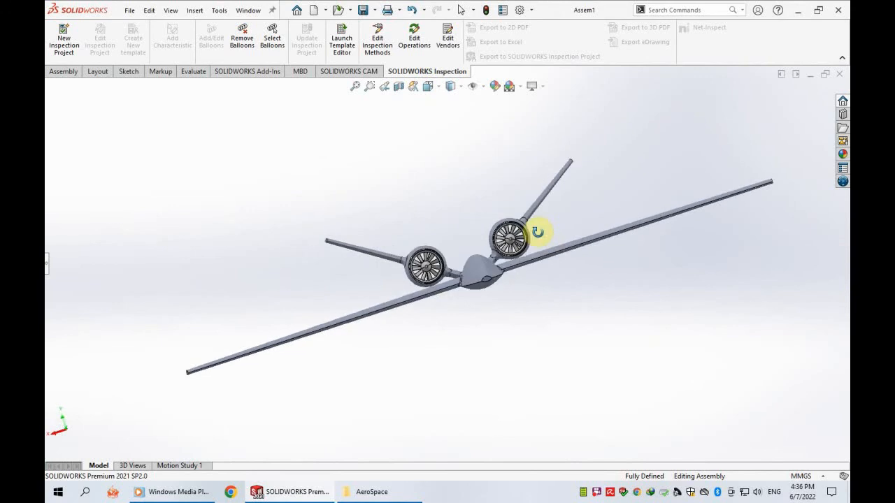
{"action": "middle_click_drag", "start_coordinate": [535, 278], "coordinate": [556, 281]}
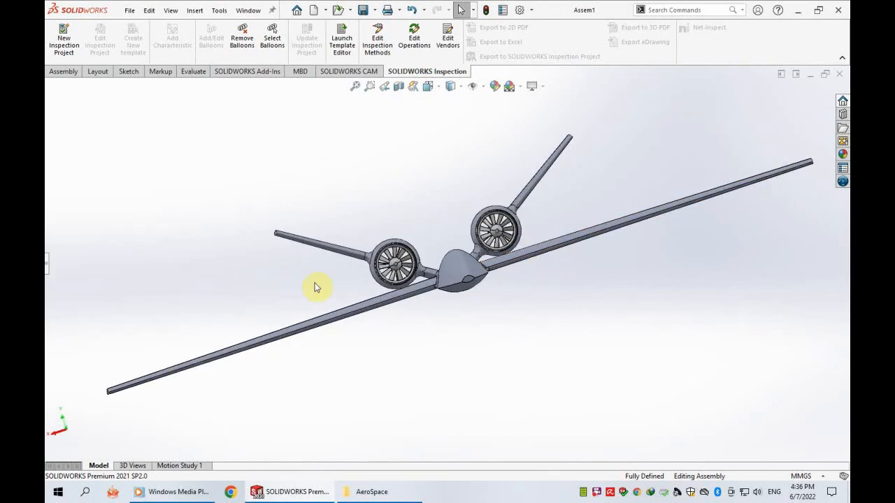
{"action": "left_click", "coordinate": [445, 274]}
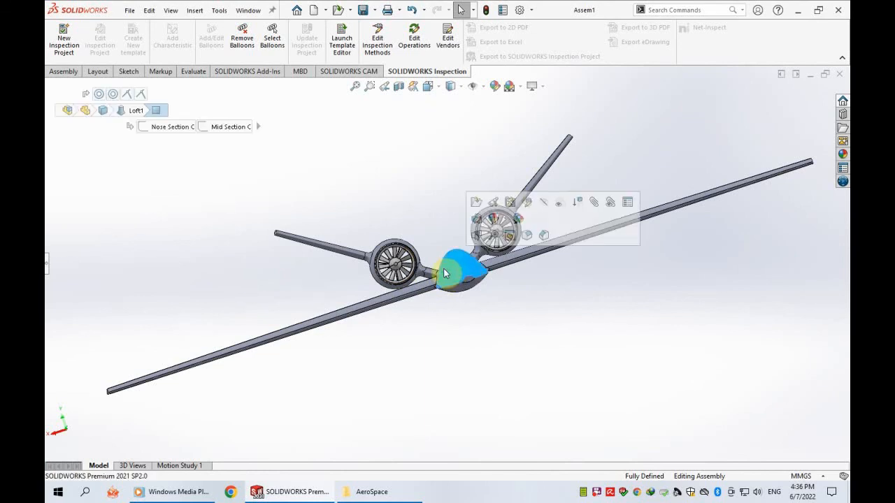
{"action": "left_click", "coordinate": [459, 341]}
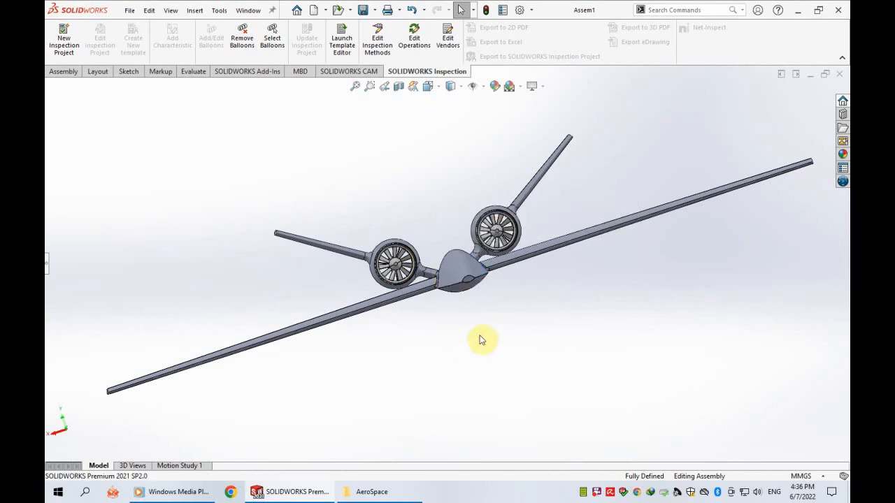